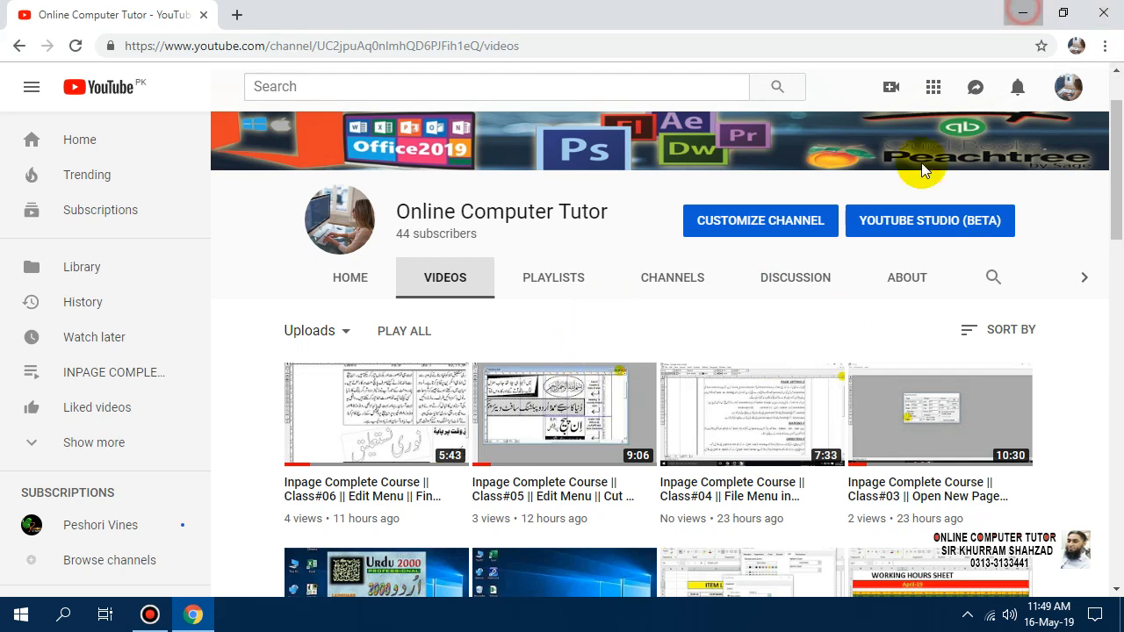
# Step: Minimize the Chrome window showing the Online Computer Tutor YouTube videos
pyautogui.click(1022, 14)
# Step: Launch InPage from its desktop shortcut and dismiss the two driver error messages
pyautogui.doubleClick(125, 343)
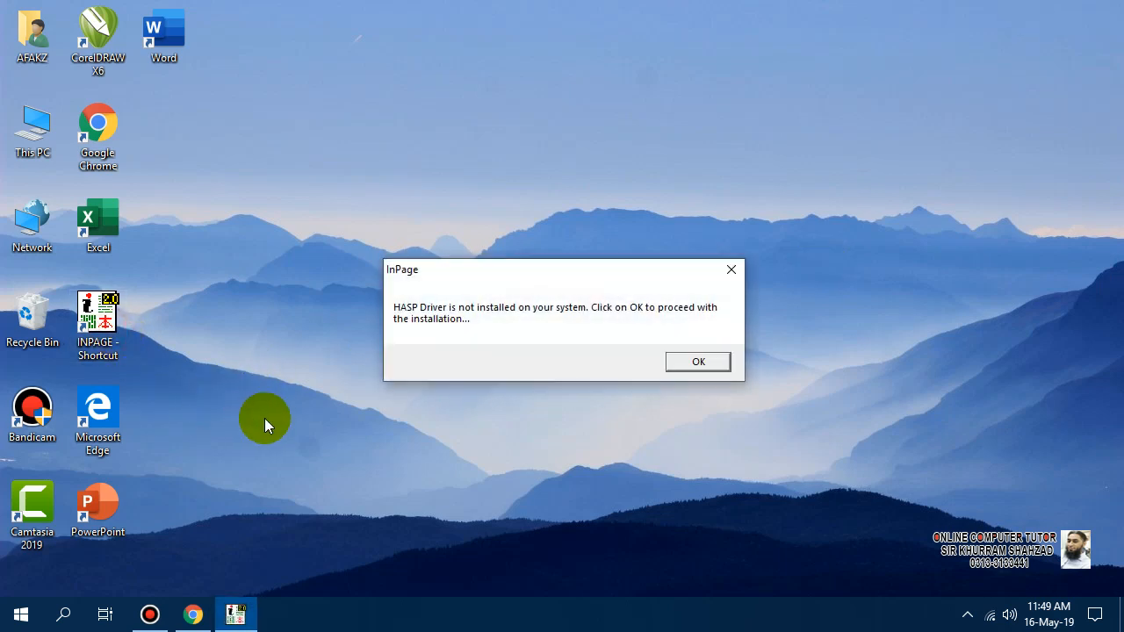
pyautogui.click(707, 362)
pyautogui.click(614, 352)
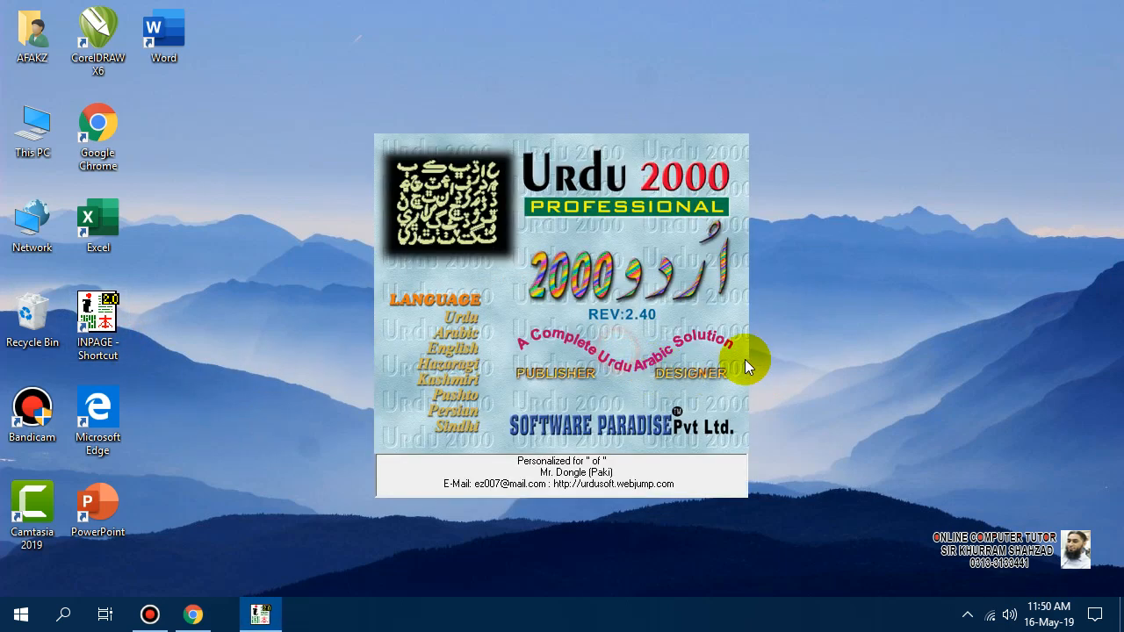
# Step: Empty the Recycle Bin and confirm deleting its items
pyautogui.rightClick(44, 350)
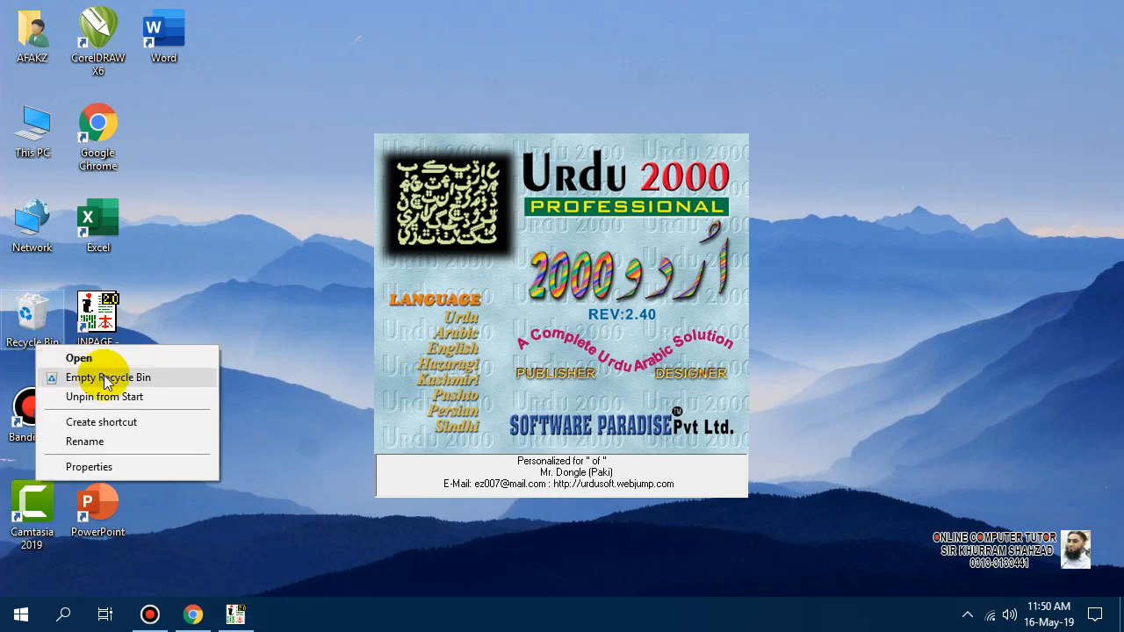
pyautogui.click(81, 376)
pyautogui.click(622, 323)
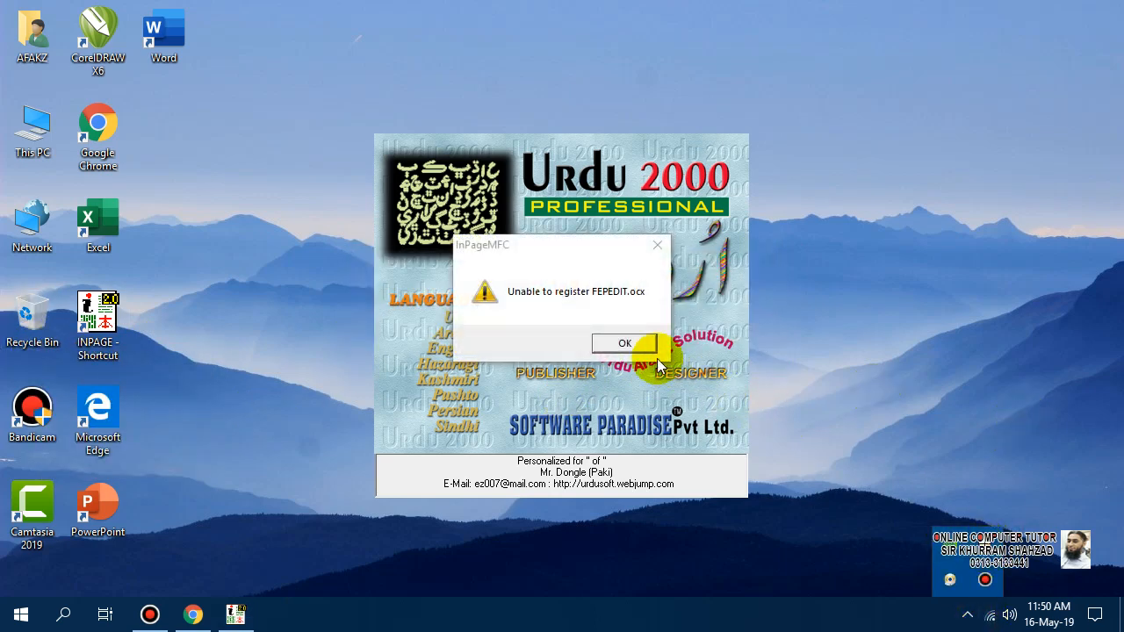
# Step: Dismiss the registration warnings and create a new blank Untitled-1 document with default page settings
pyautogui.click(640, 345)
pyautogui.click(641, 345)
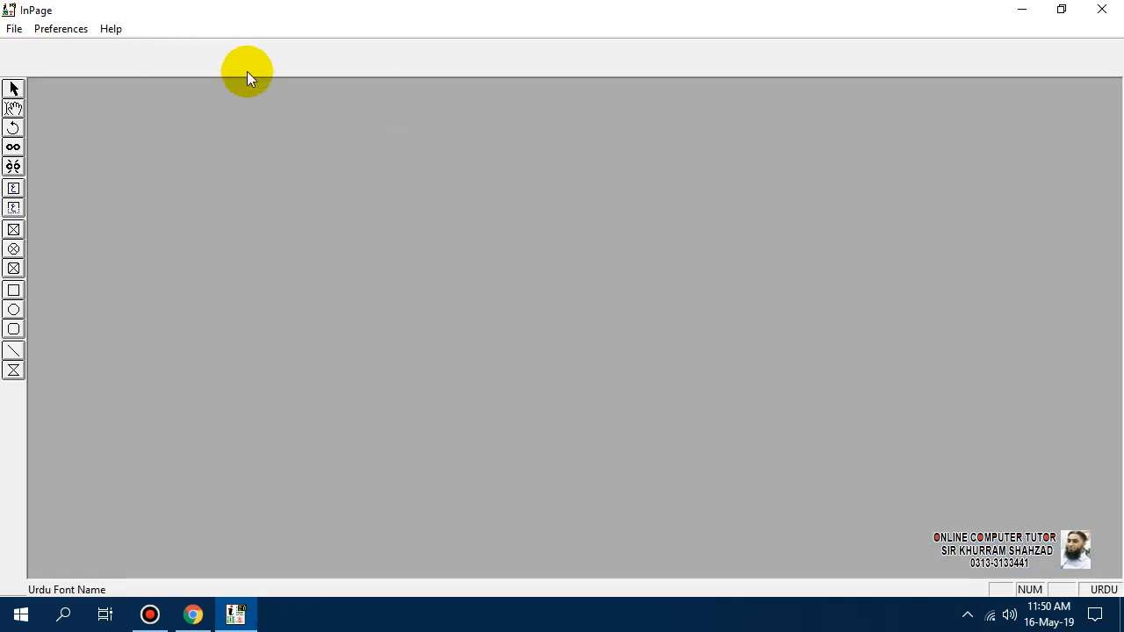
pyautogui.hotkey('ctrl', 'n')
pyautogui.click(699, 250)
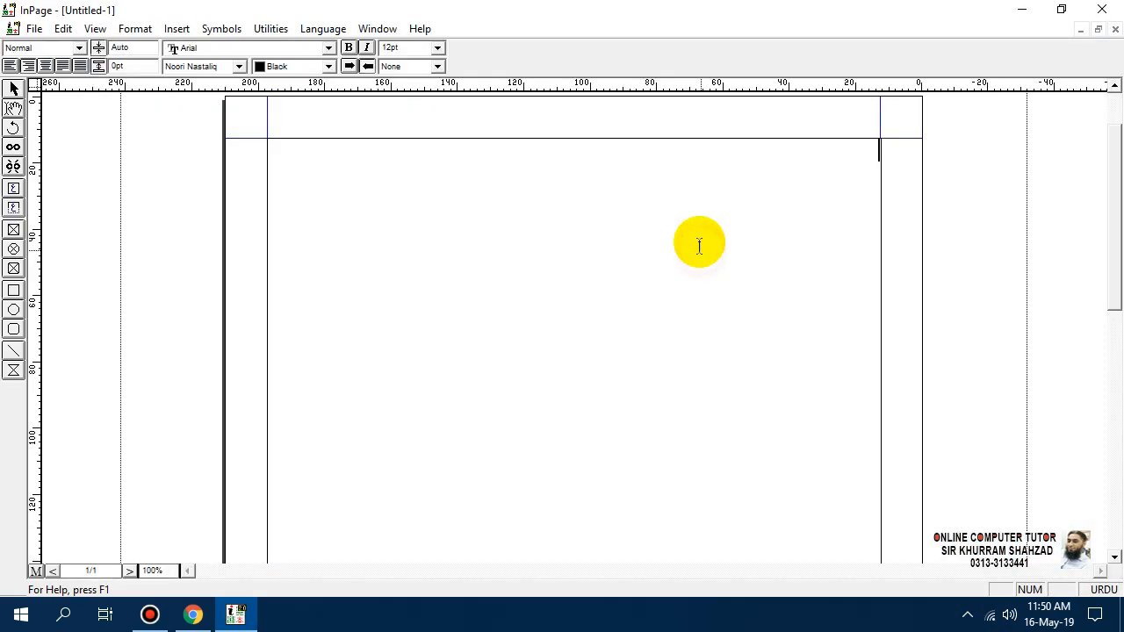
# Step: Open the Edit menu and display its Preferences submenu with the program and document categories
pyautogui.click(63, 29)
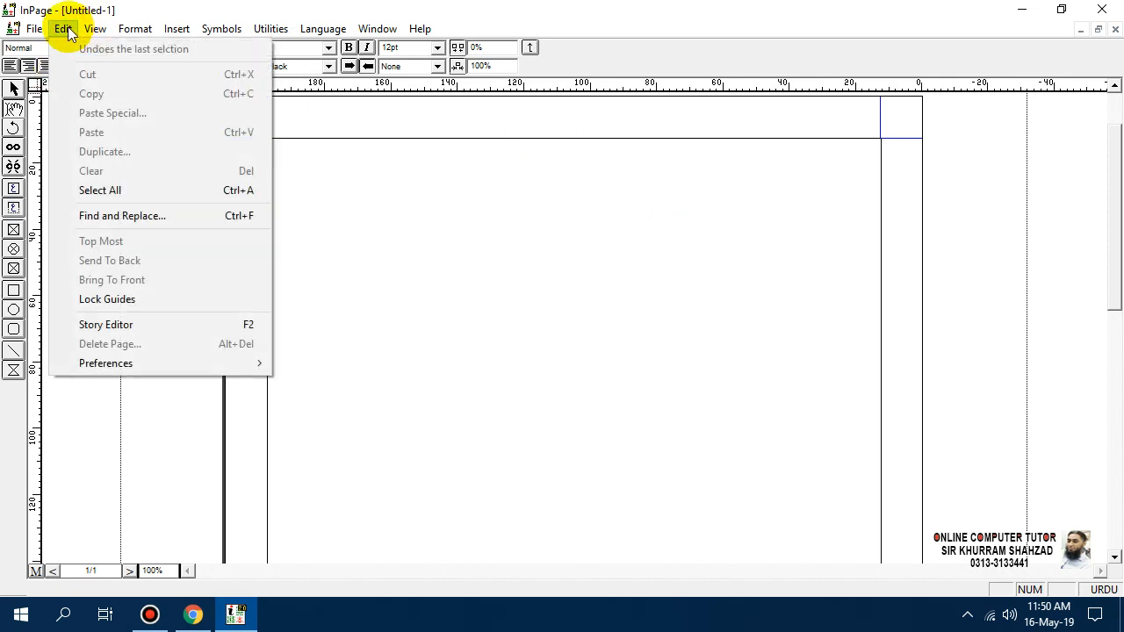
pyautogui.click(94, 29)
pyautogui.moveTo(61, 29)
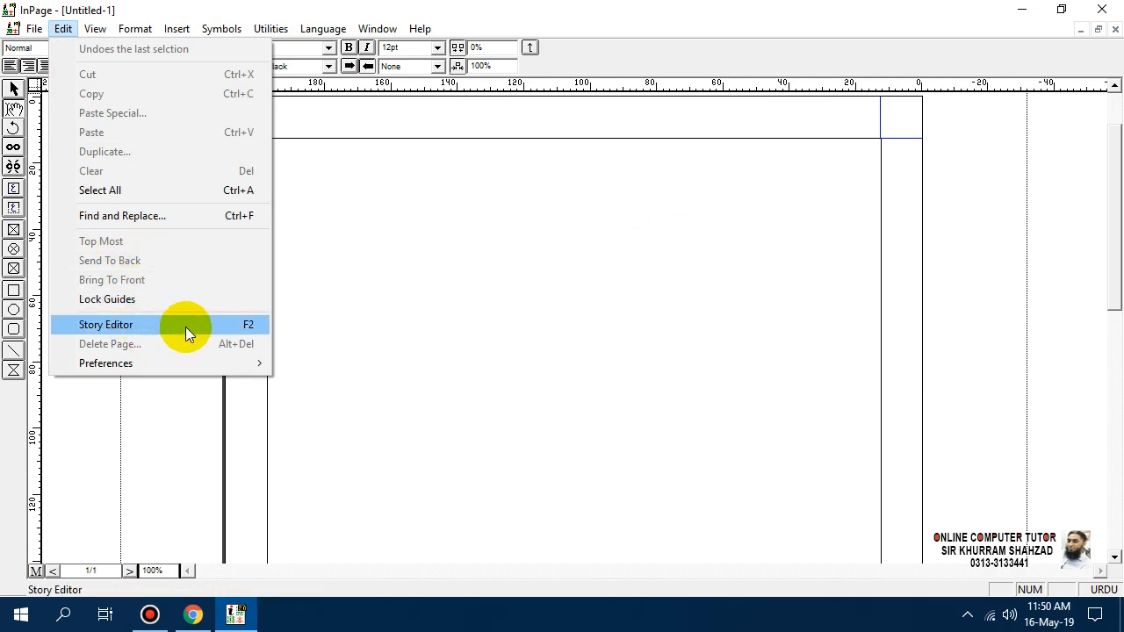
pyautogui.moveTo(186, 362)
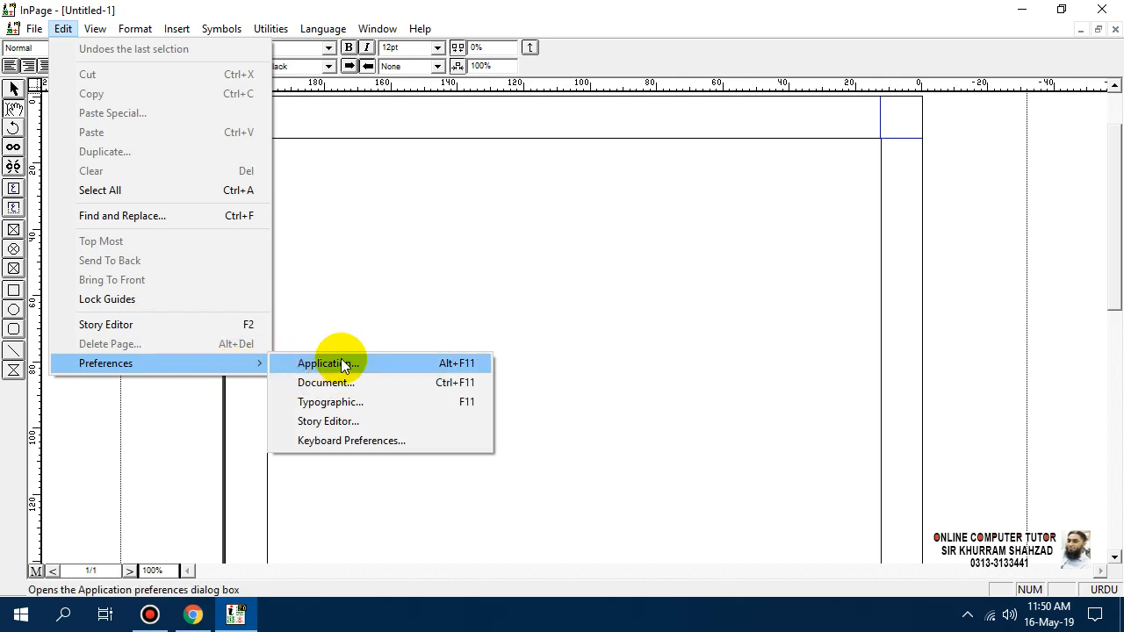
pyautogui.click(376, 283)
pyautogui.click(67, 32)
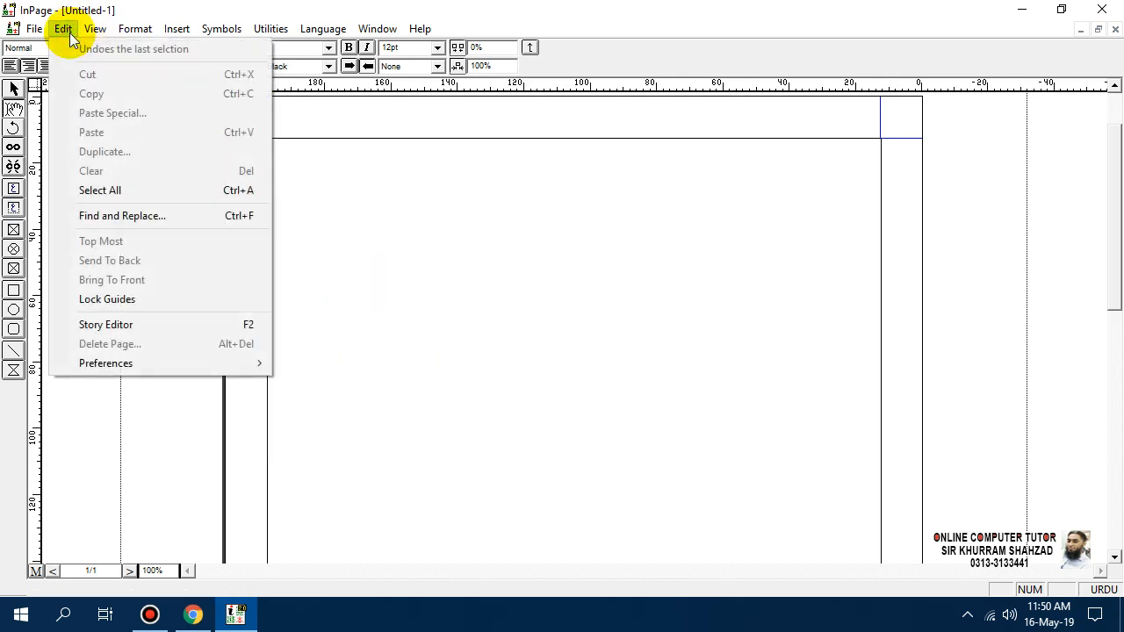
# Step: Open Application Preferences via Edit > Preferences > Application, then via keyboard shortcut, cancelling each time
pyautogui.moveTo(129, 360)
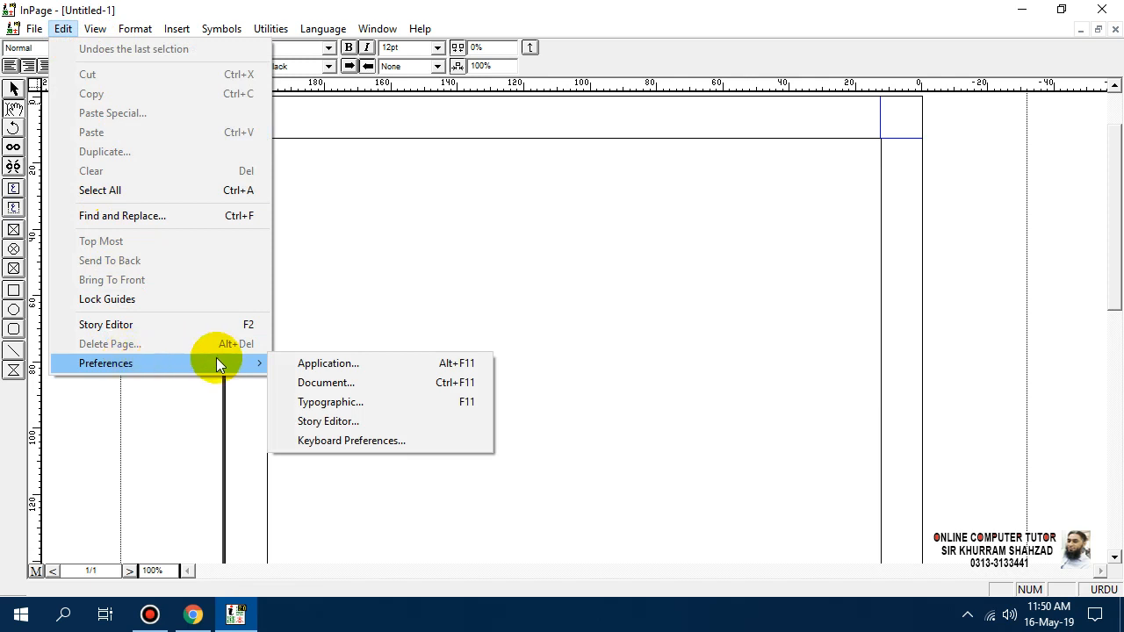
pyautogui.click(320, 362)
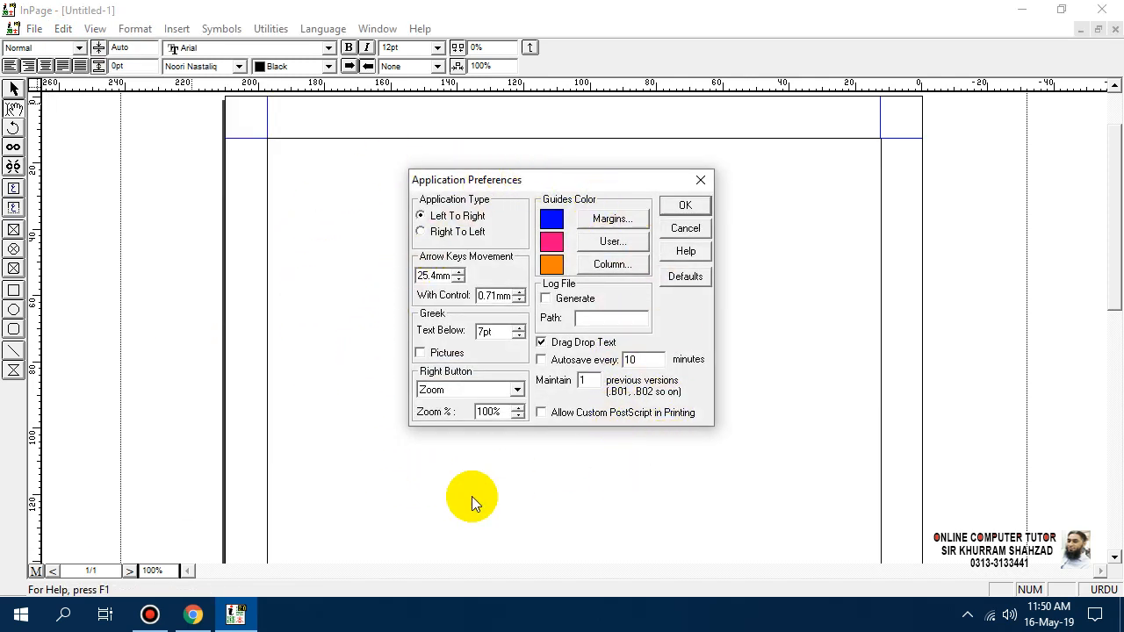
pyautogui.click(694, 228)
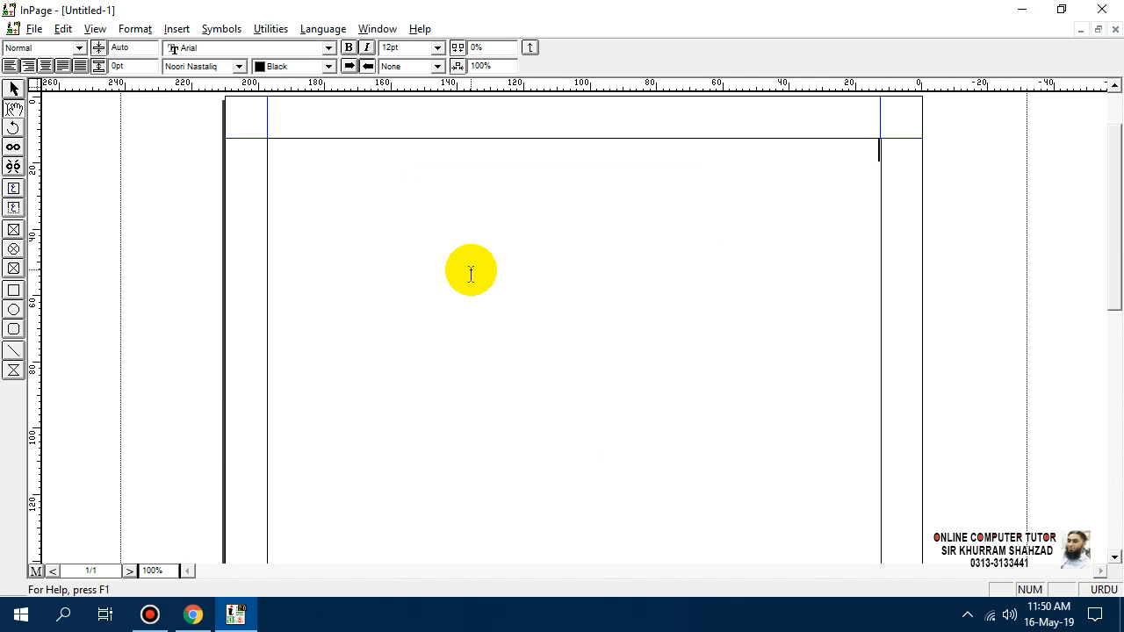
pyautogui.hotkey('ctrl', 'alt', 'shift', 'y')
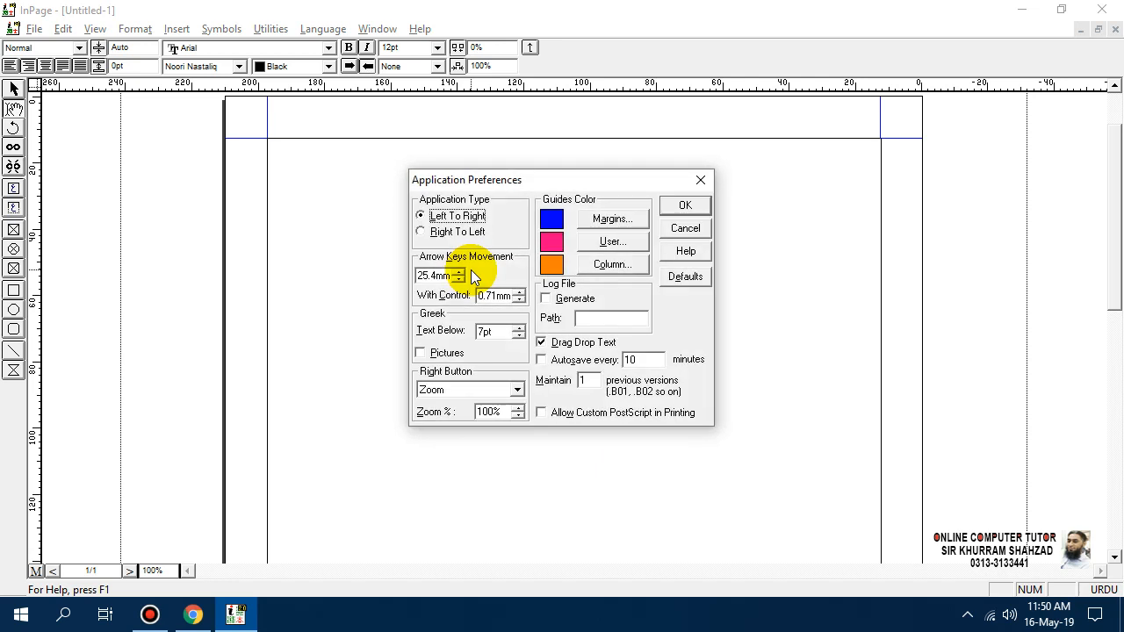
pyautogui.click(686, 230)
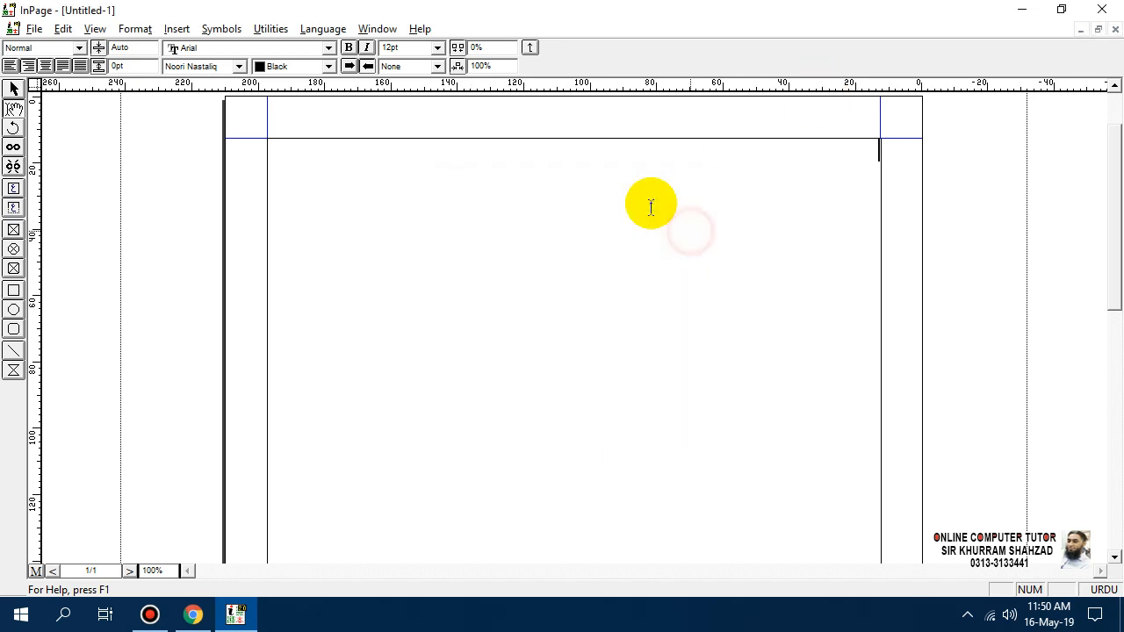
# Step: Open Application Preferences by double-clicking the toolbox's blank area, cancel, and reopen it the same way
pyautogui.doubleClick(15, 473)
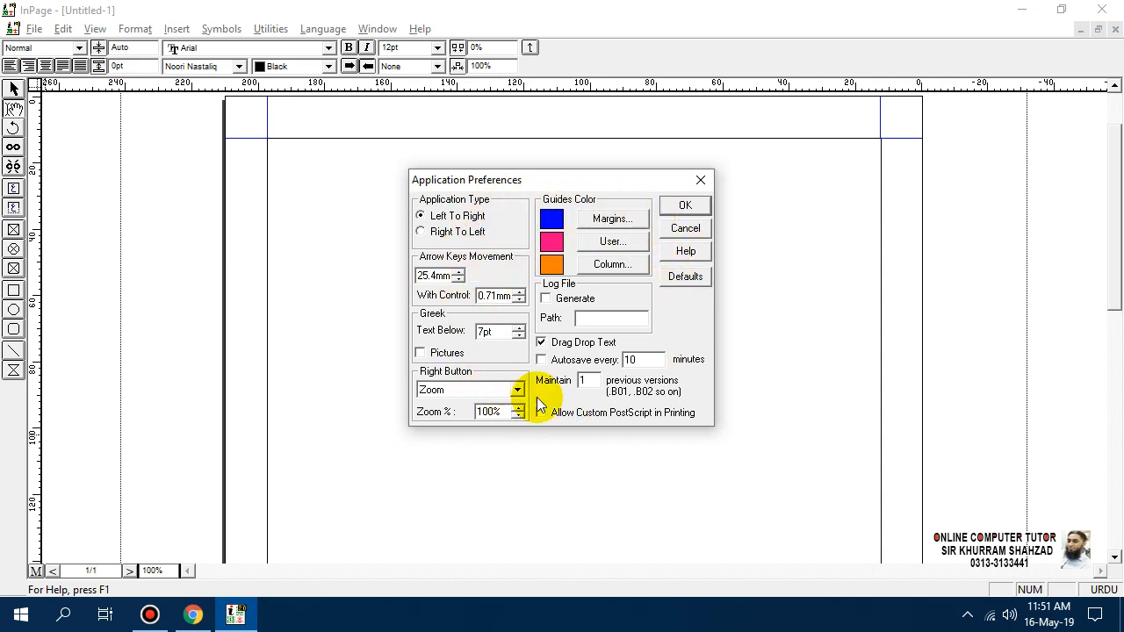
pyautogui.click(686, 229)
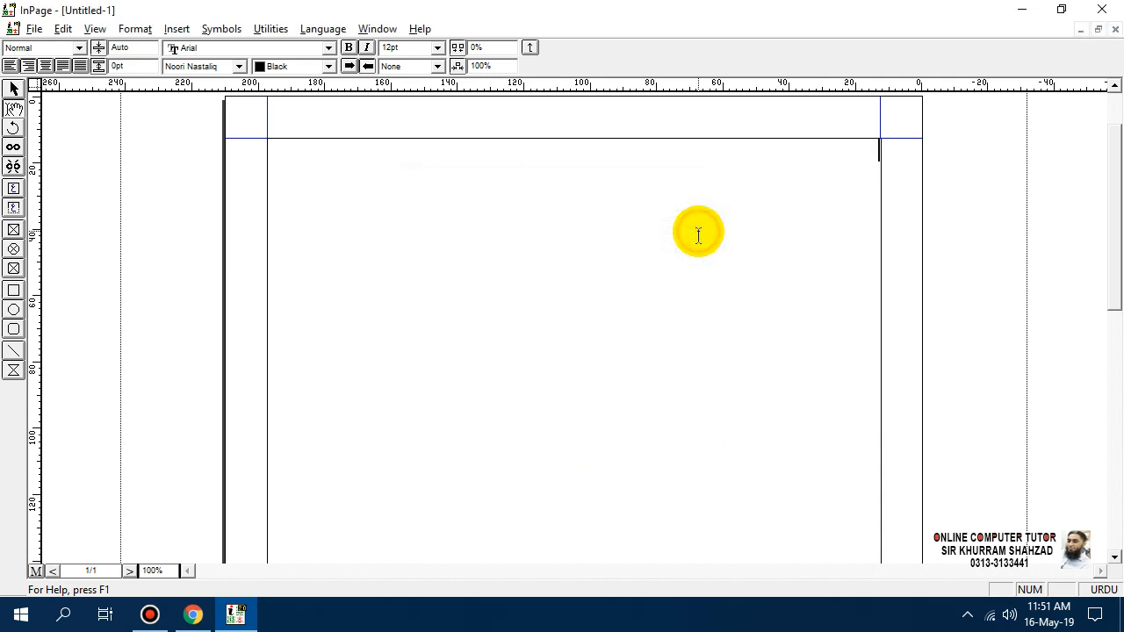
pyautogui.doubleClick(16, 475)
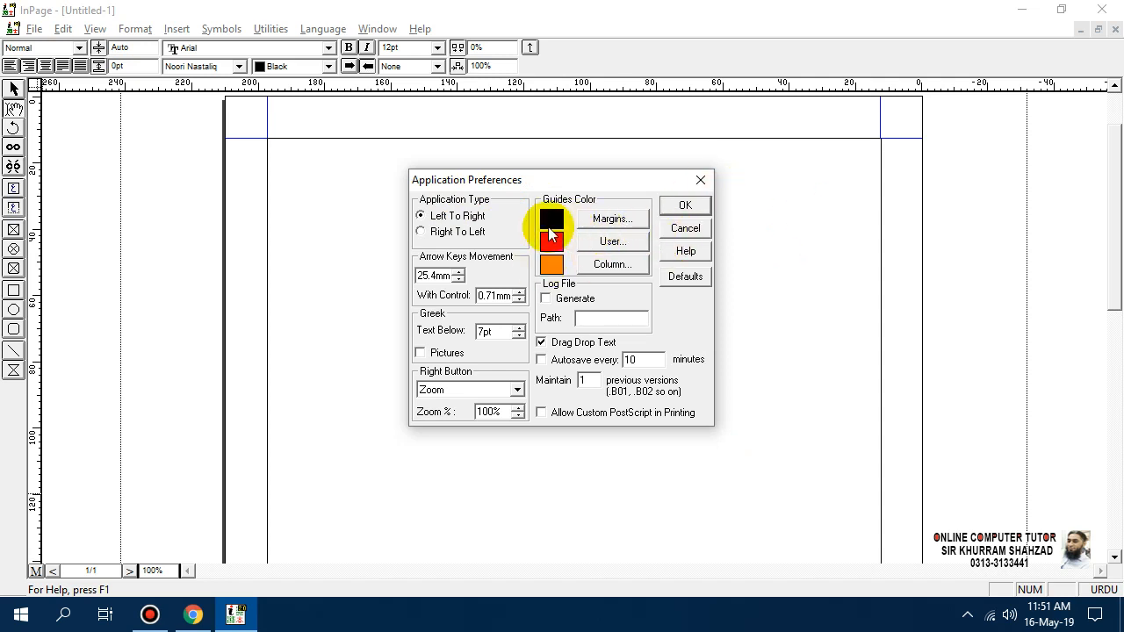
# Step: Toggle the application type to Right To Left and back to Left To Right, then cancel
pyautogui.click(478, 232)
pyautogui.click(463, 216)
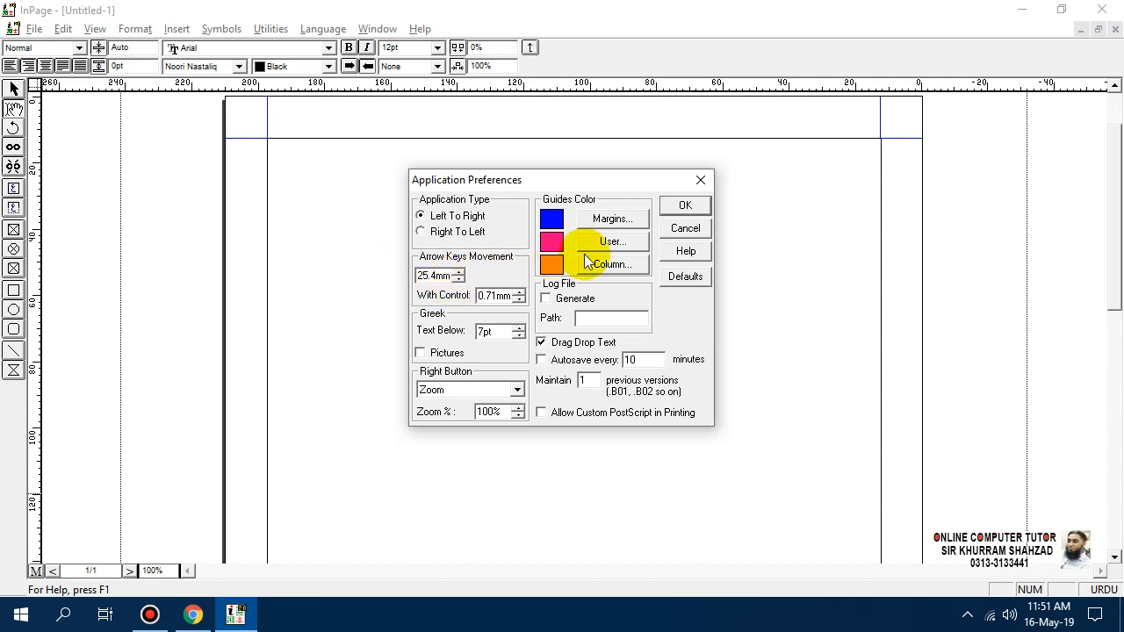
pyautogui.click(686, 230)
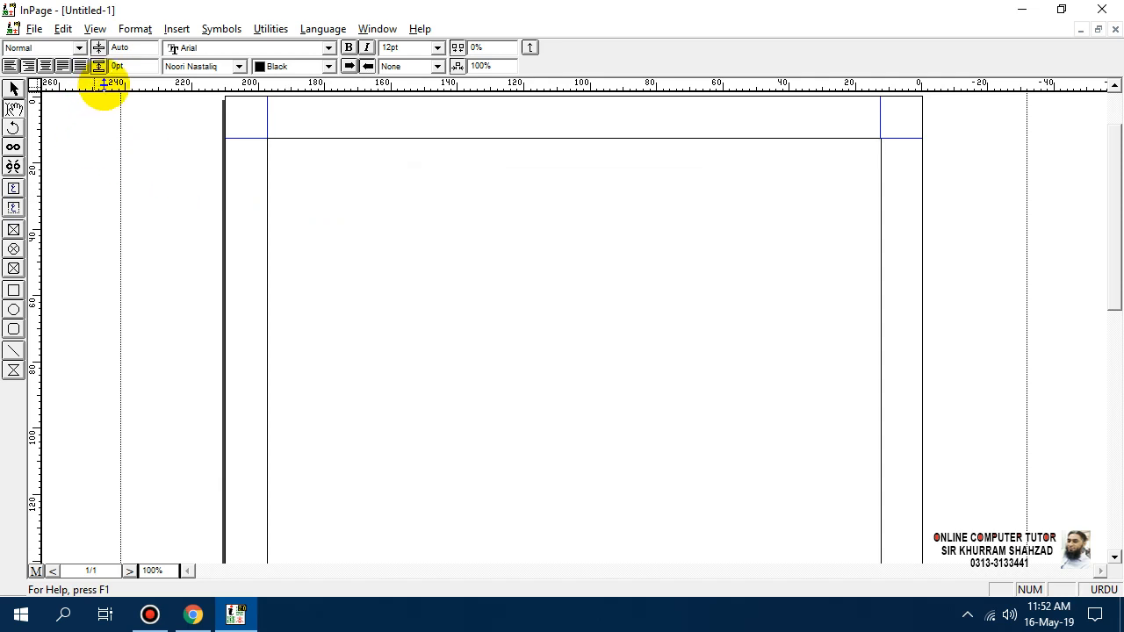
# Step: Set the document's general measurement units to Inches in Document Preferences
pyautogui.click(63, 29)
pyautogui.moveTo(110, 367)
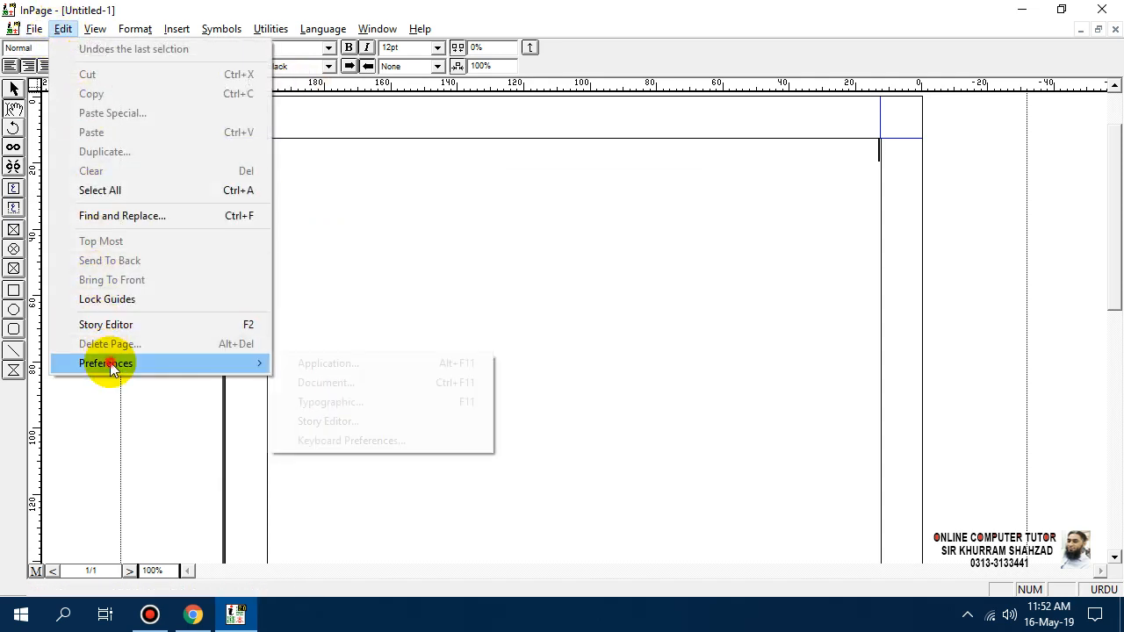
pyautogui.click(388, 381)
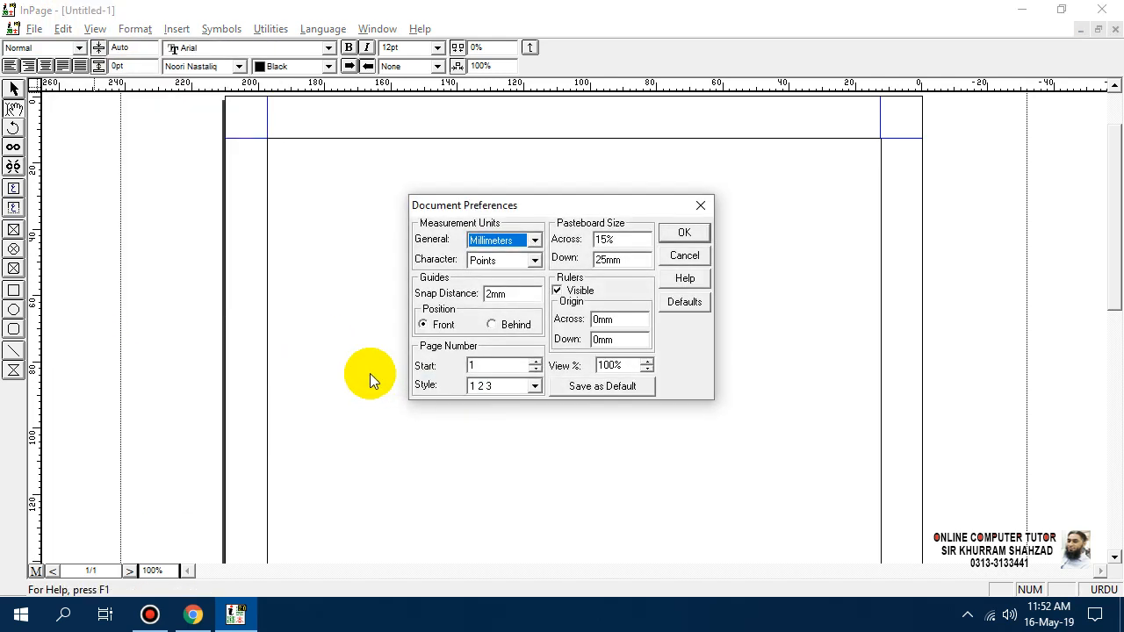
pyautogui.click(530, 250)
pyautogui.click(511, 254)
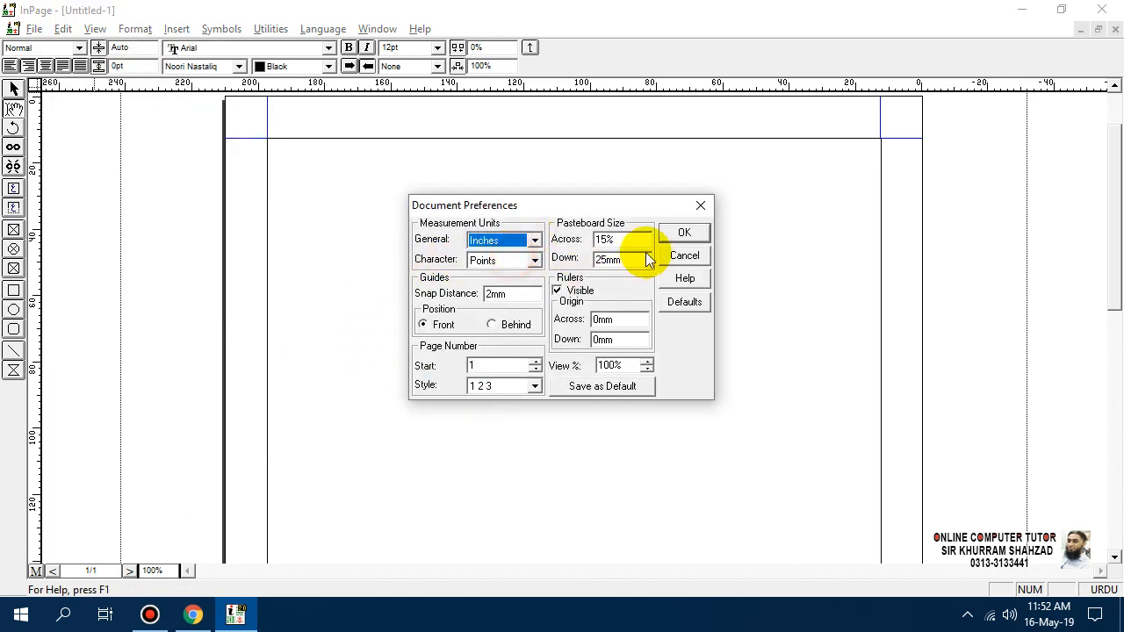
pyautogui.click(684, 234)
# Step: Check Application Preferences now showing 1" arrow-key movement and 0.028" with Control, then click OK
pyautogui.click(60, 31)
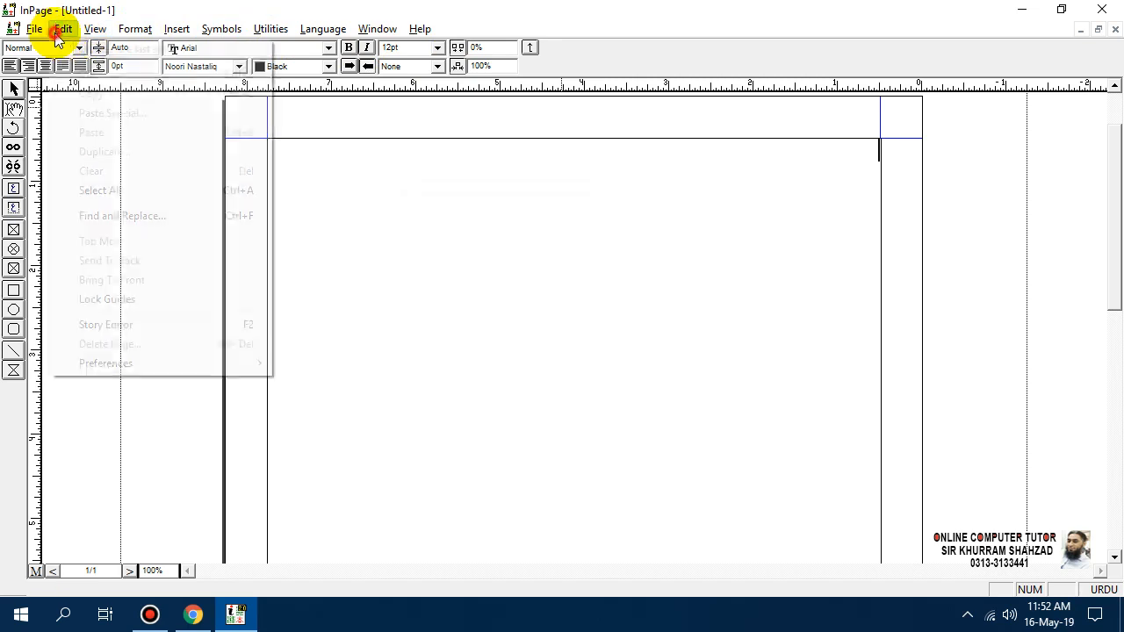
pyautogui.moveTo(131, 363)
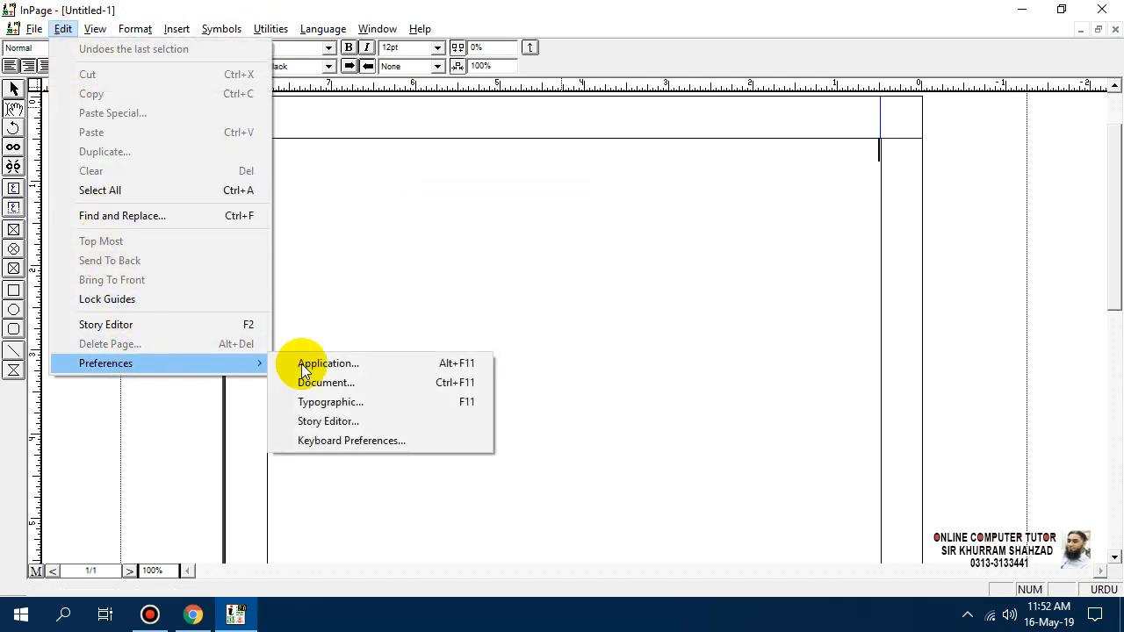
pyautogui.click(374, 363)
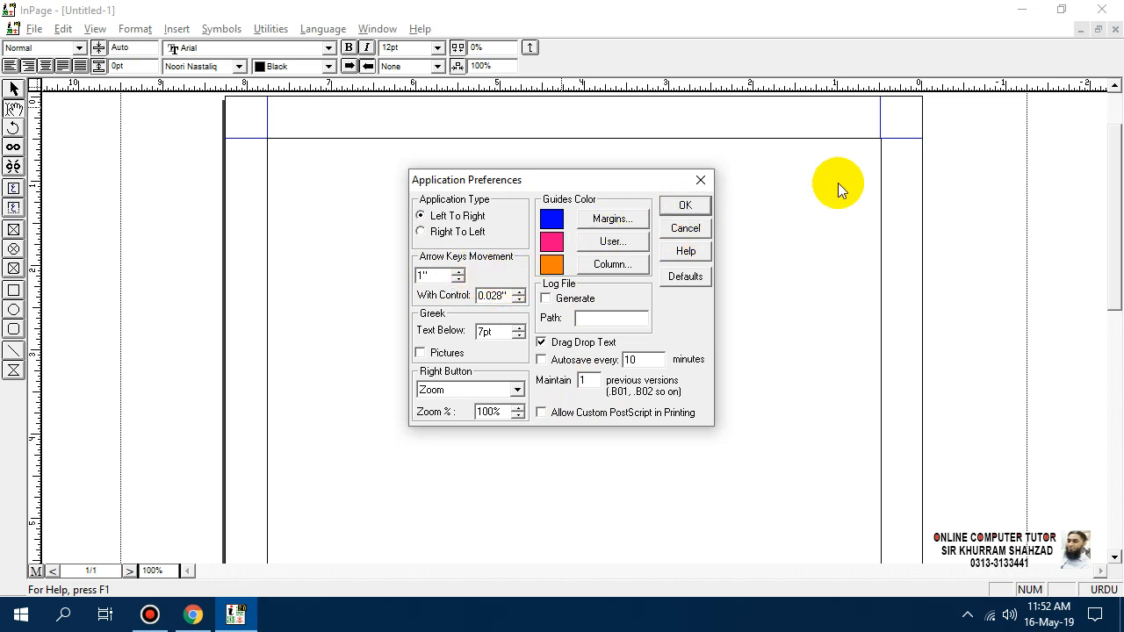
pyautogui.click(683, 209)
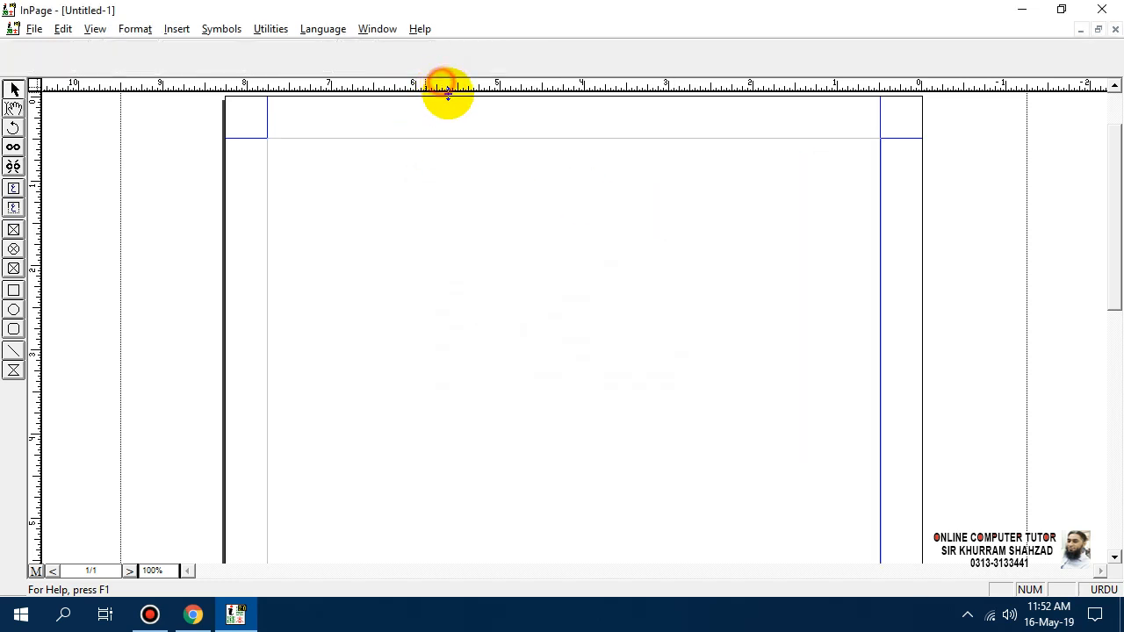
# Step: Drag three evenly spaced horizontal guides from the top ruler onto the upper page
pyautogui.moveTo(447, 91); pyautogui.dragTo(440, 180)
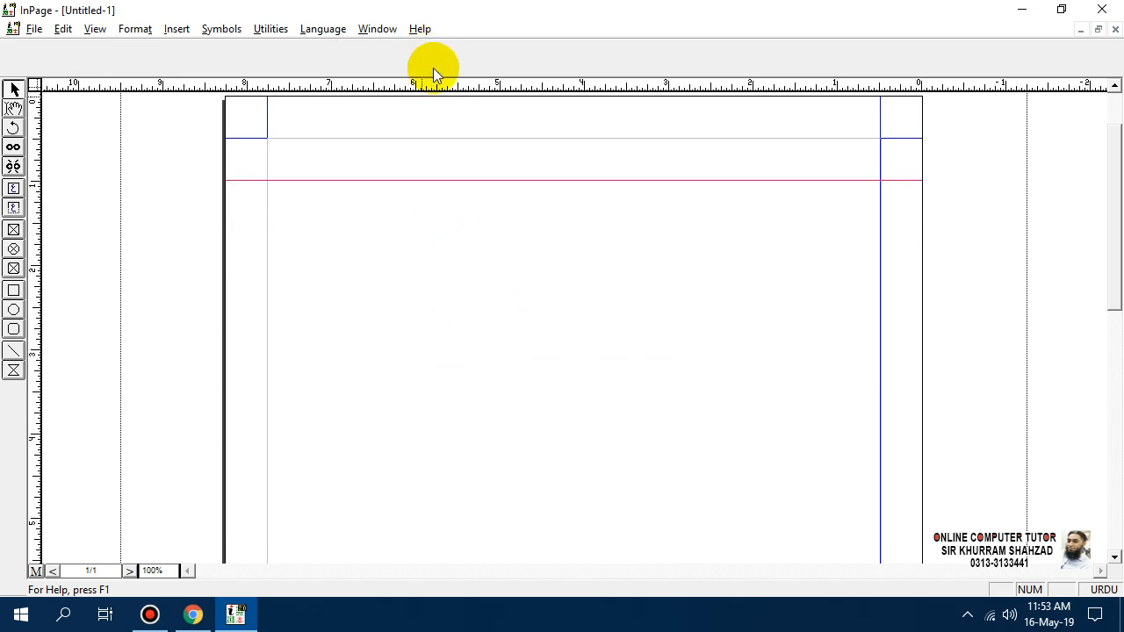
pyautogui.moveTo(431, 85); pyautogui.dragTo(424, 265)
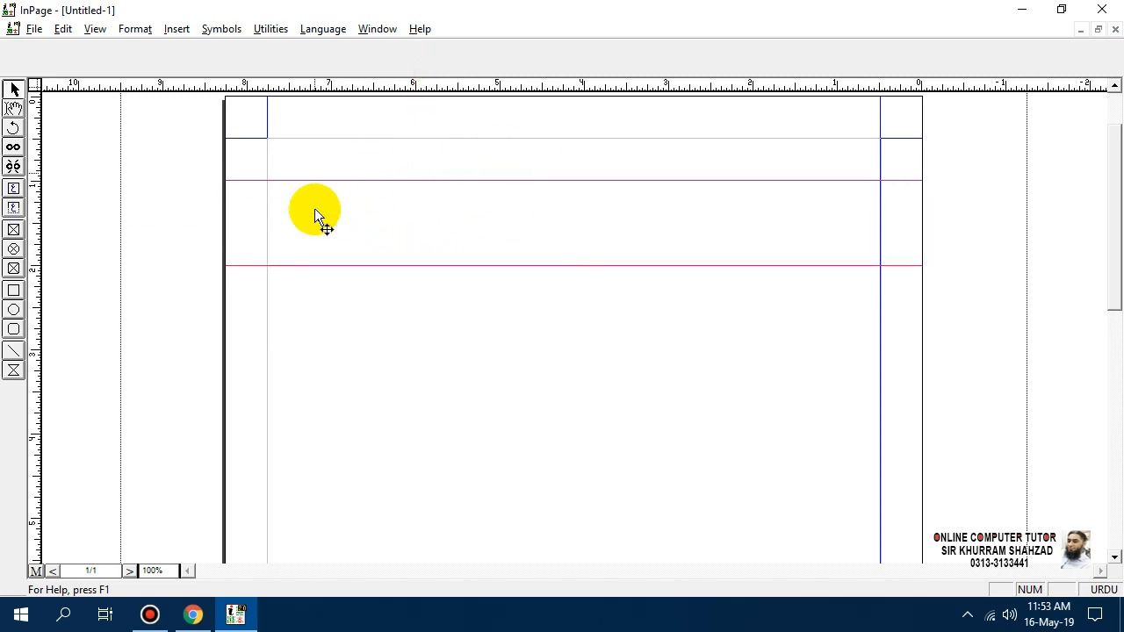
pyautogui.moveTo(343, 83); pyautogui.dragTo(359, 350)
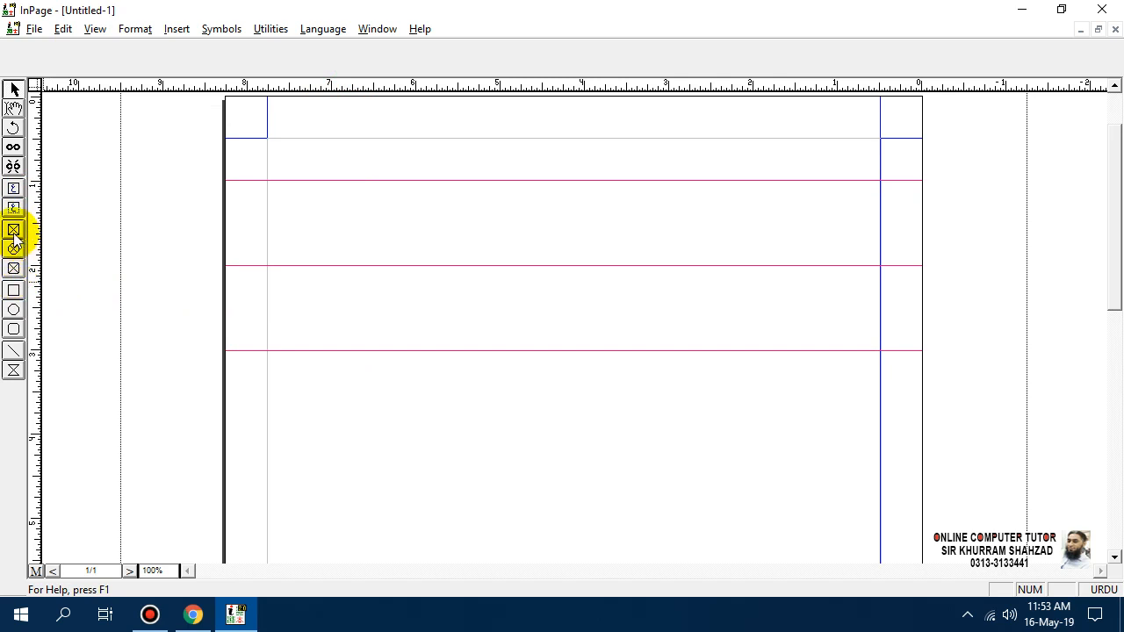
# Step: Draw a 1.198" × 0.906" rectangle top-left and arrow-nudge it 2.078" down between the lower guides
pyautogui.click(13, 306)
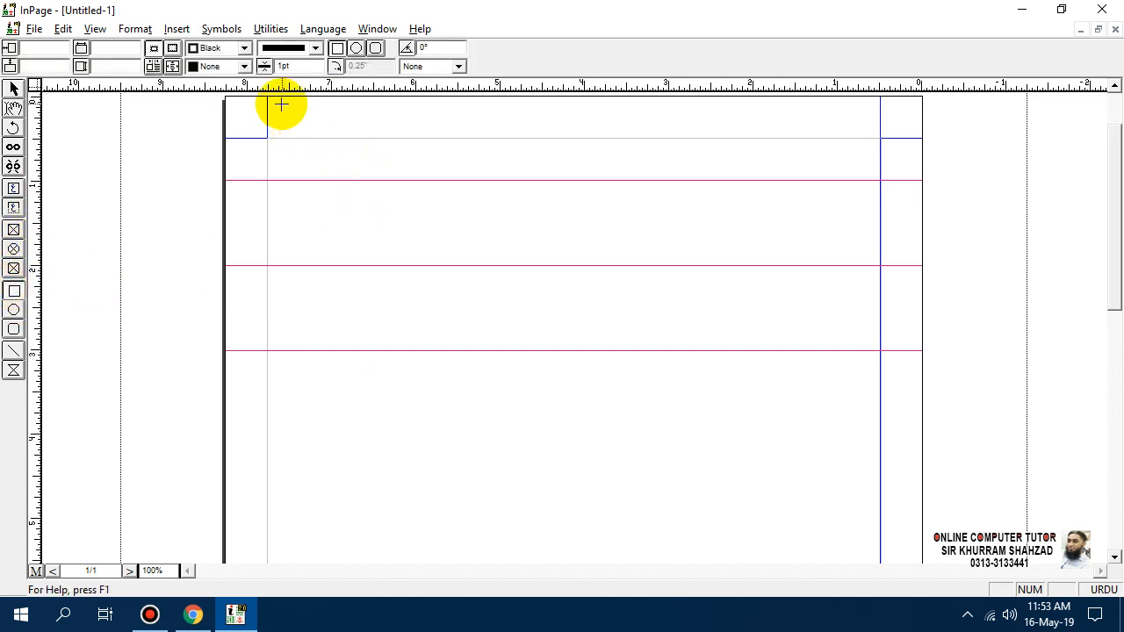
pyautogui.moveTo(281, 103); pyautogui.dragTo(381, 179)
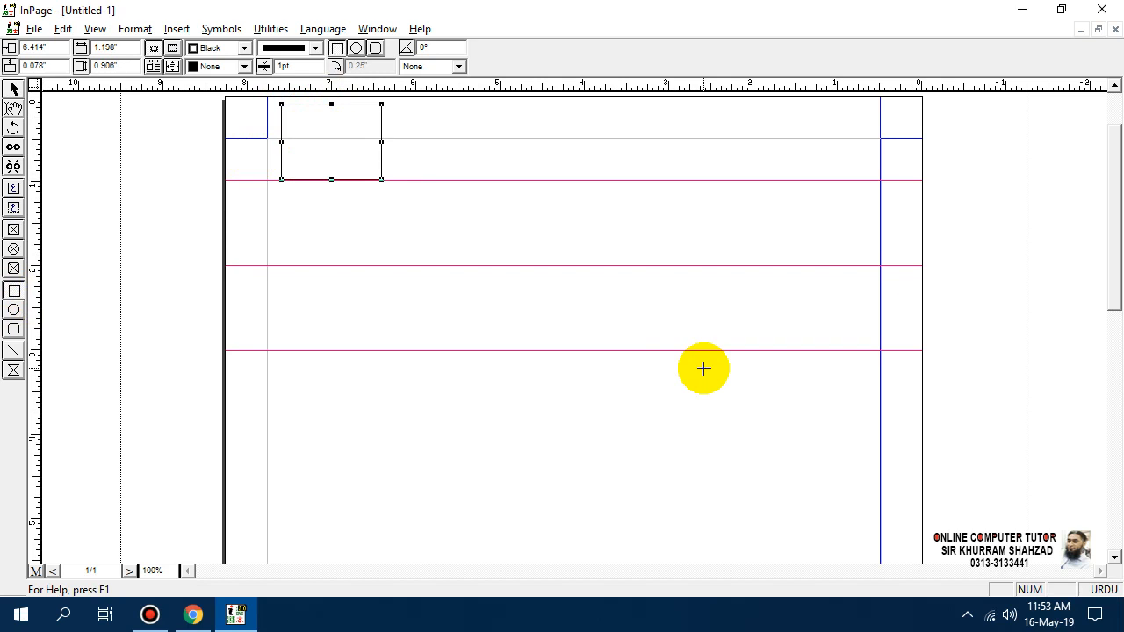
pyautogui.press('Down')
pyautogui.press('Down')
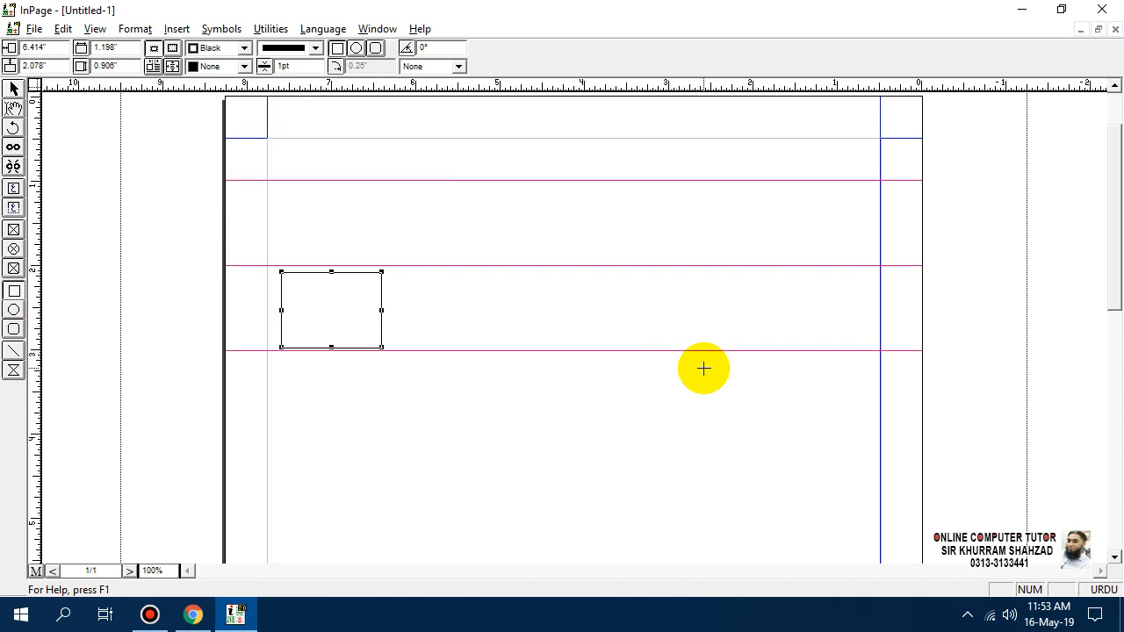
pyautogui.press('Up')
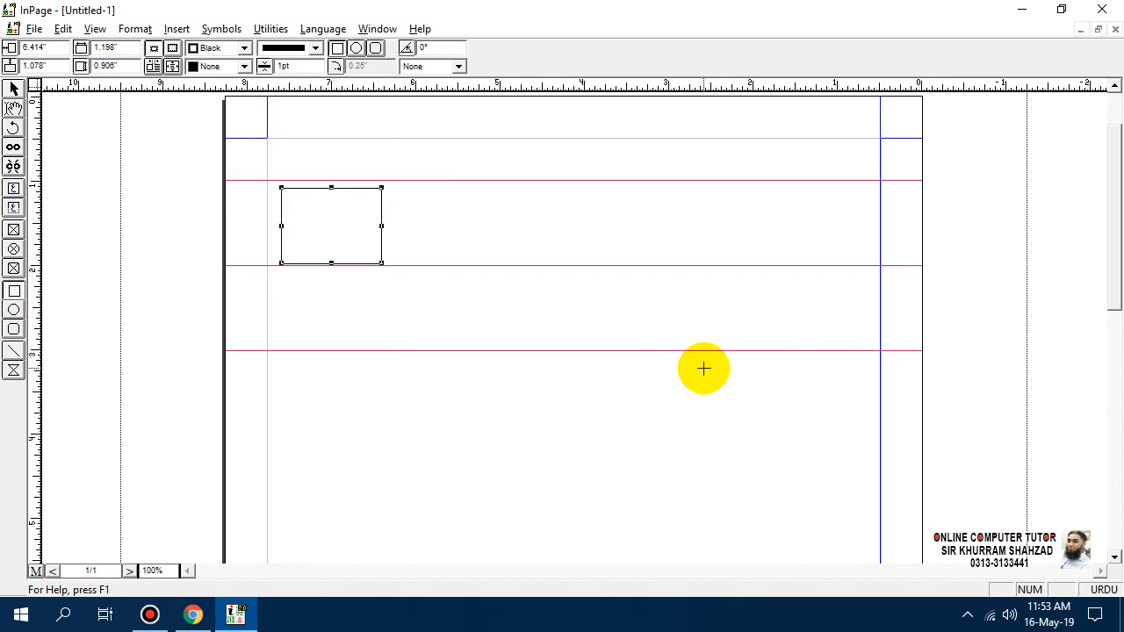
pyautogui.press('Up')
pyautogui.press('Down')
pyautogui.press('Down')
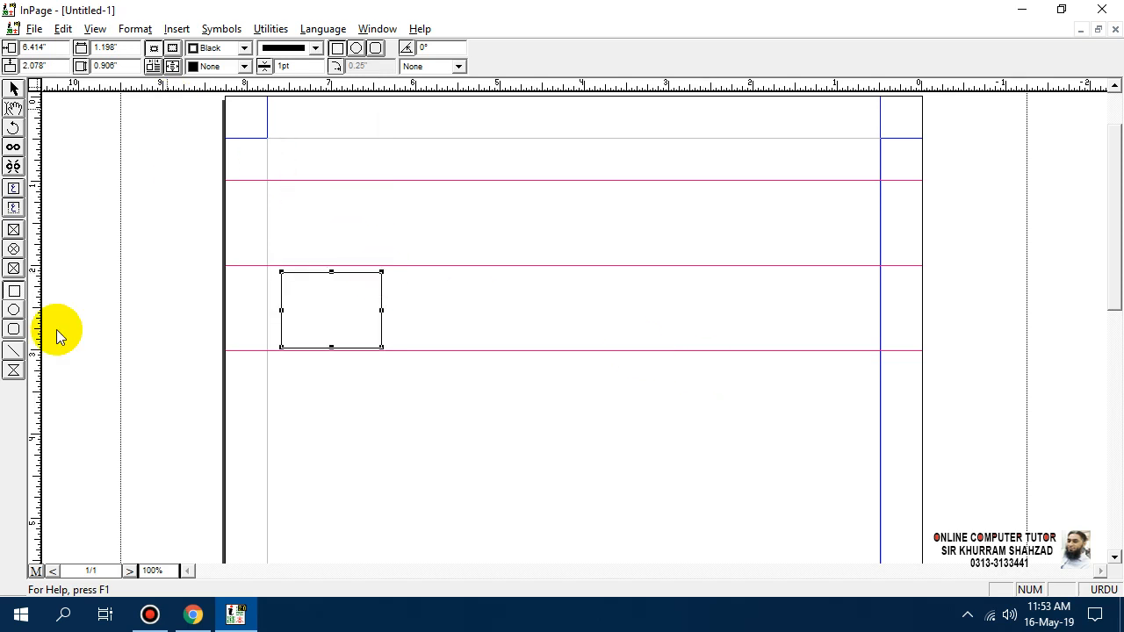
# Step: Set Arrow Keys Movement to 0.25" in Application Preferences, fixing an out-of-range entry, and confirm
pyautogui.doubleClick(14, 489)
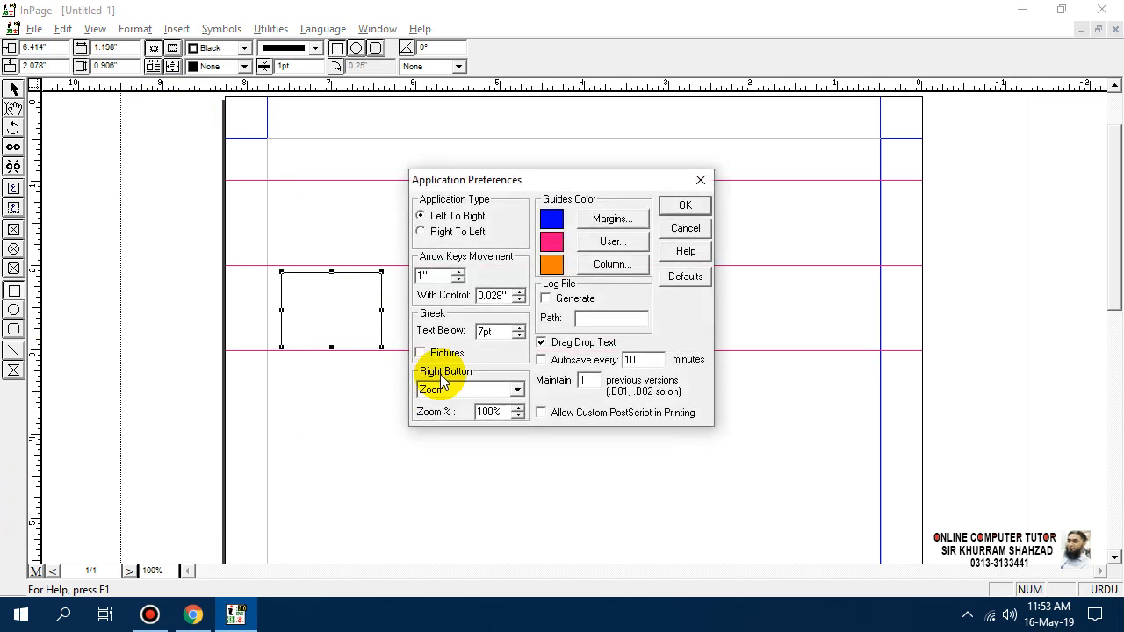
pyautogui.doubleClick(422, 275)
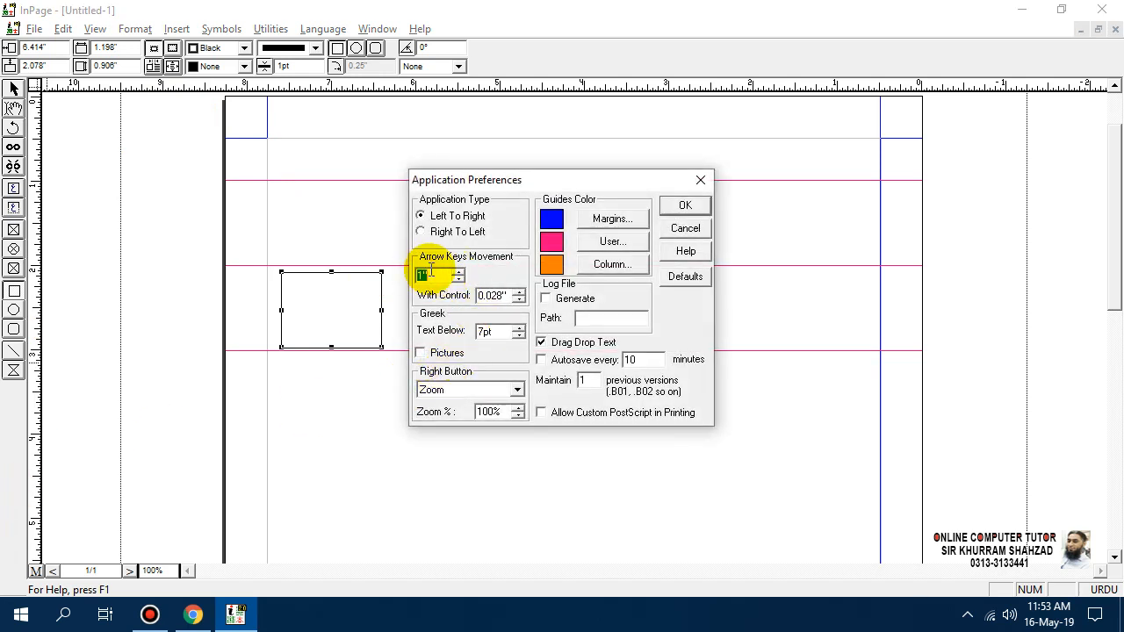
pyautogui.write('1')
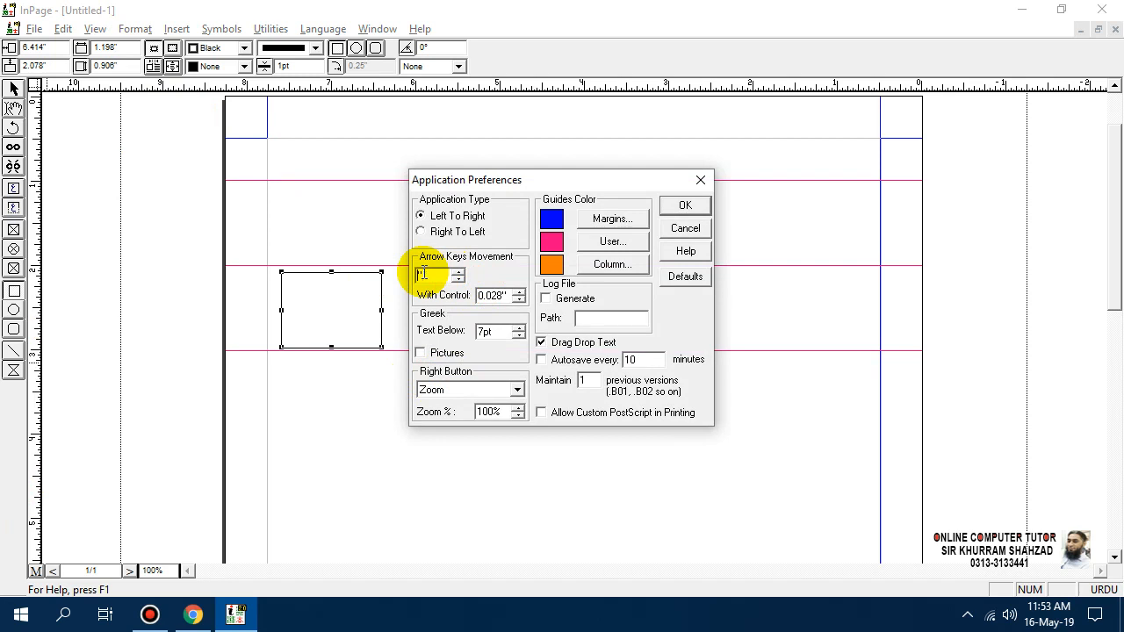
pyautogui.write('10')
pyautogui.press('Return')
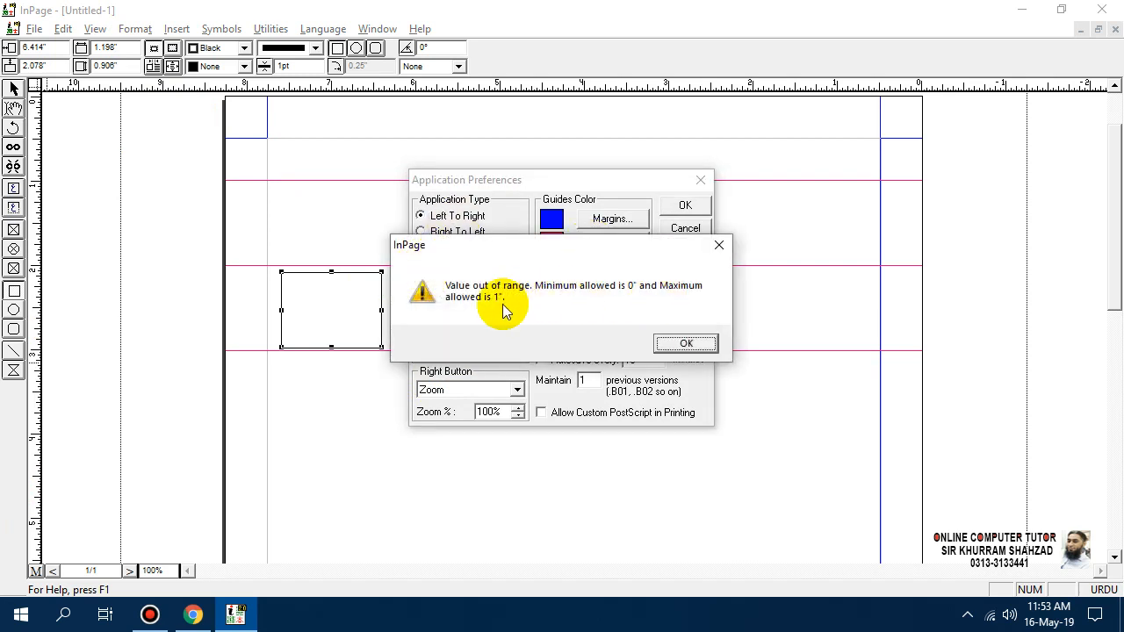
pyautogui.click(686, 343)
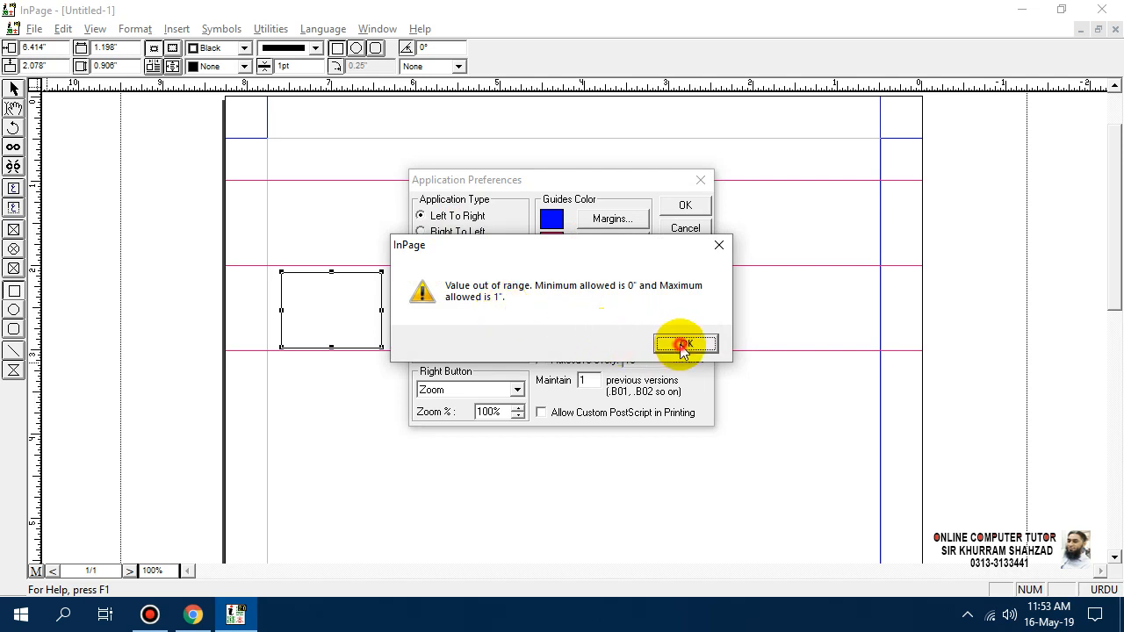
pyautogui.write('0.25"')
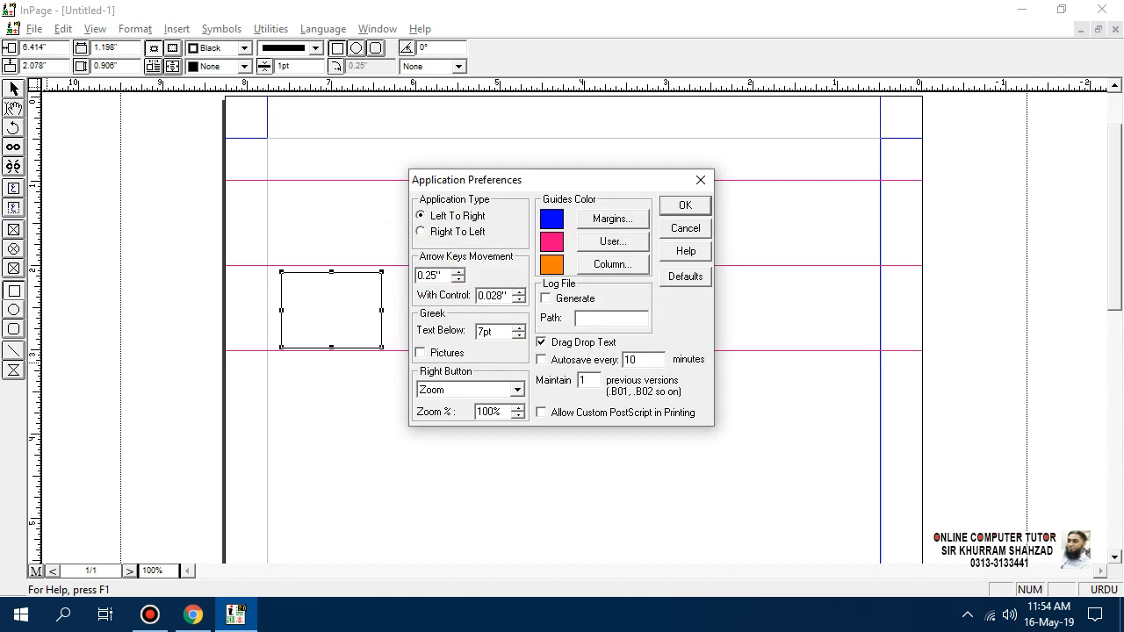
pyautogui.click(701, 212)
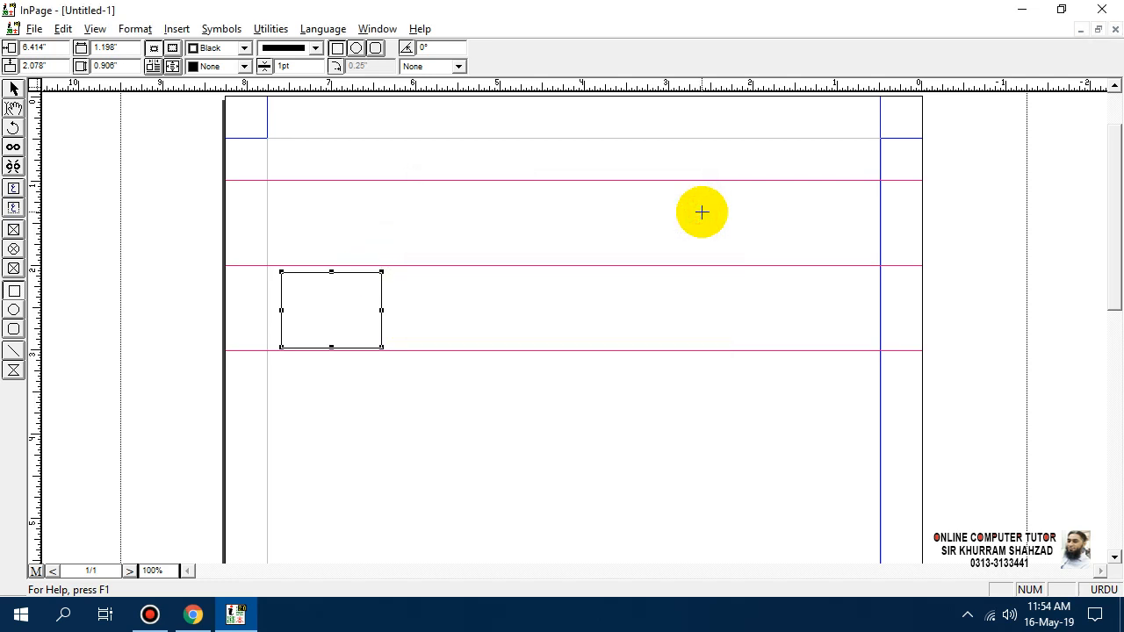
# Step: Nudge the rectangle up and back down in 0.25" steps, keeping it between the lower guides
pyautogui.press('Up')
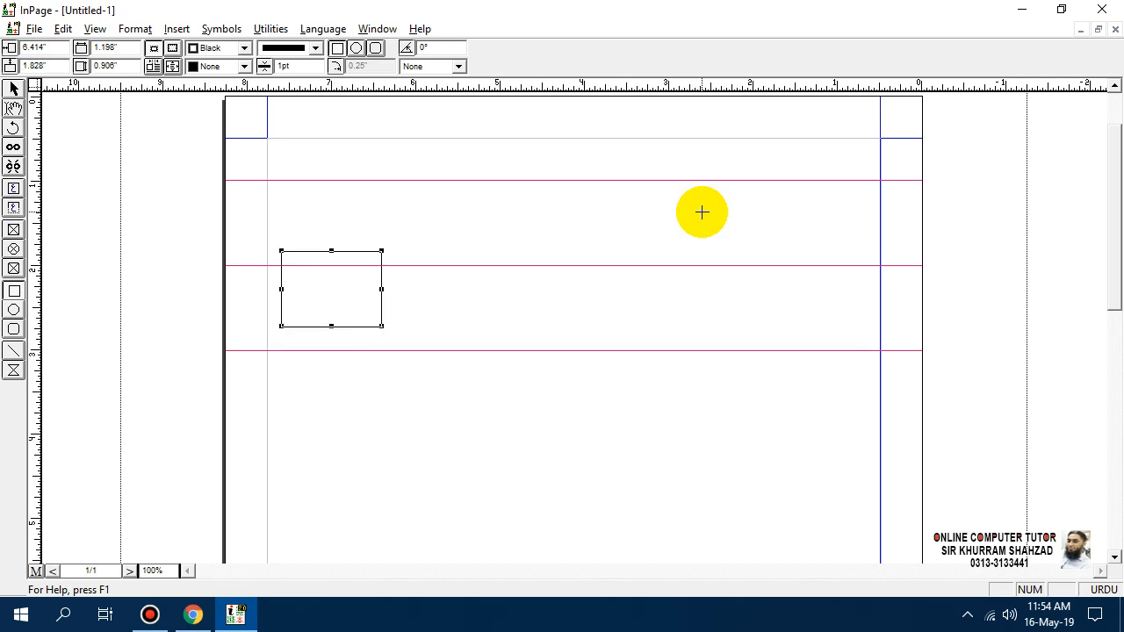
pyautogui.press('Up')
pyautogui.press('Up')
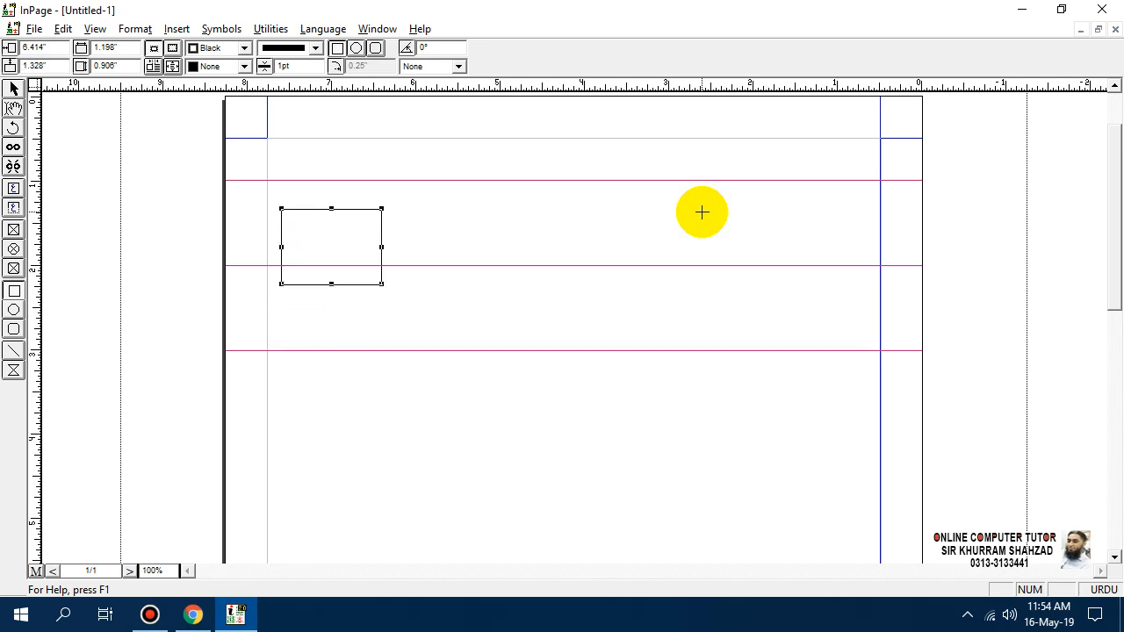
pyautogui.press('Up')
pyautogui.press('Up')
pyautogui.press('Up')
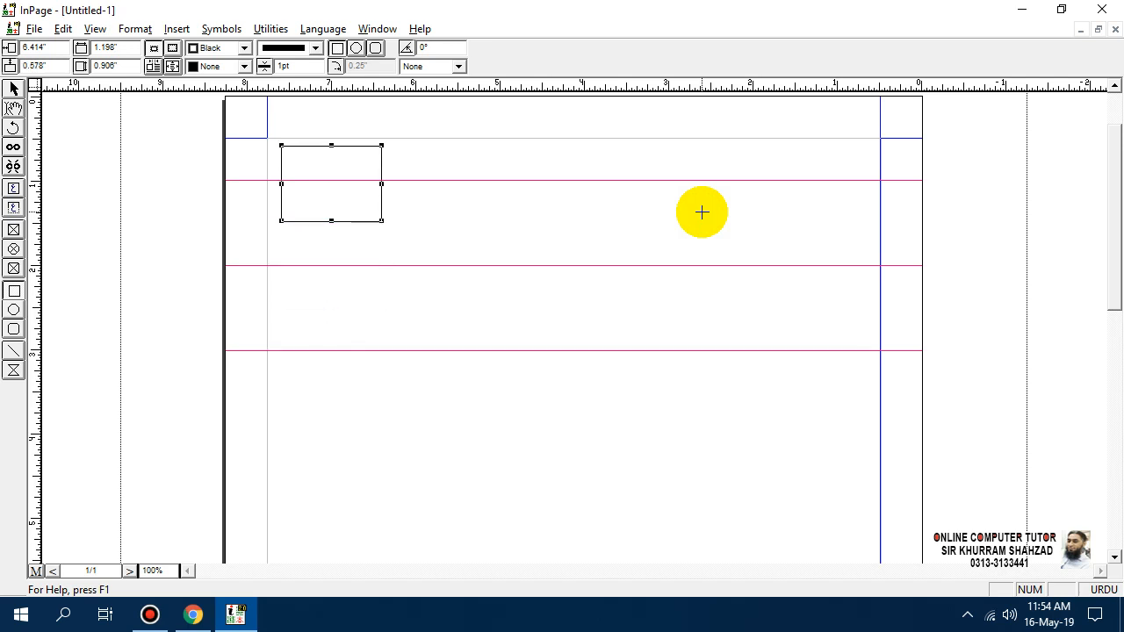
pyautogui.press('Up')
pyautogui.press('Up')
pyautogui.press('Down')
pyautogui.press('Down')
pyautogui.press('Down')
pyautogui.press('Down')
pyautogui.press('Down')
pyautogui.press('Down')
pyautogui.press('Down')
pyautogui.press('Down')
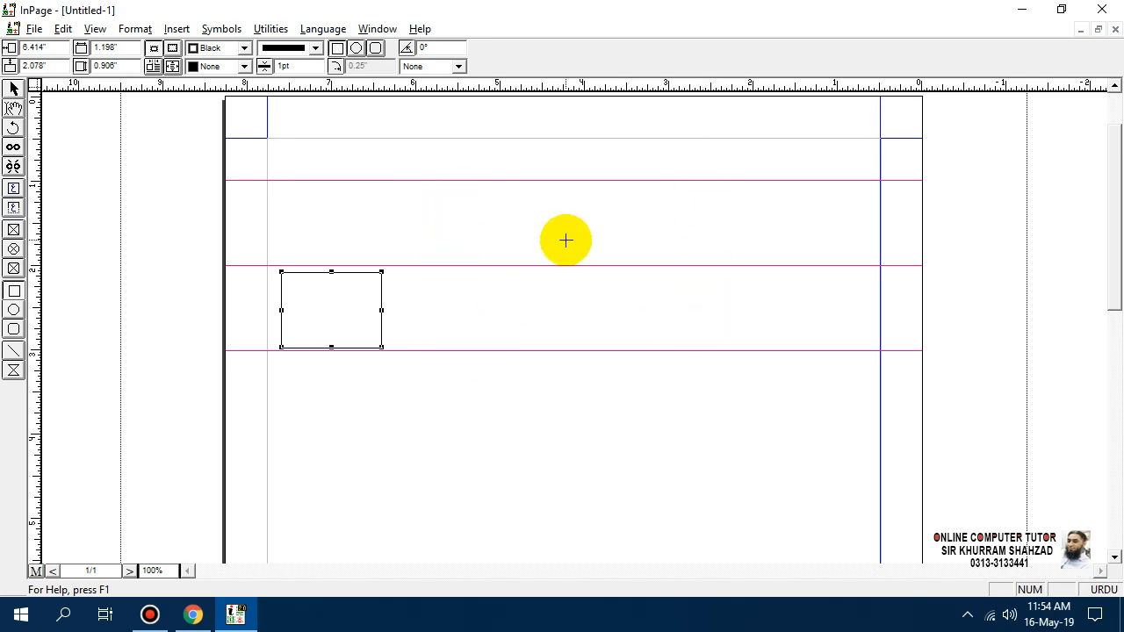
# Step: Nudge the rectangle right three quarter-inch steps and left two, ending at 5.914" horizontally
pyautogui.press('Right')
pyautogui.press('Right')
pyautogui.press('Right')
pyautogui.press('Right')
pyautogui.press('Right')
pyautogui.press('Right')
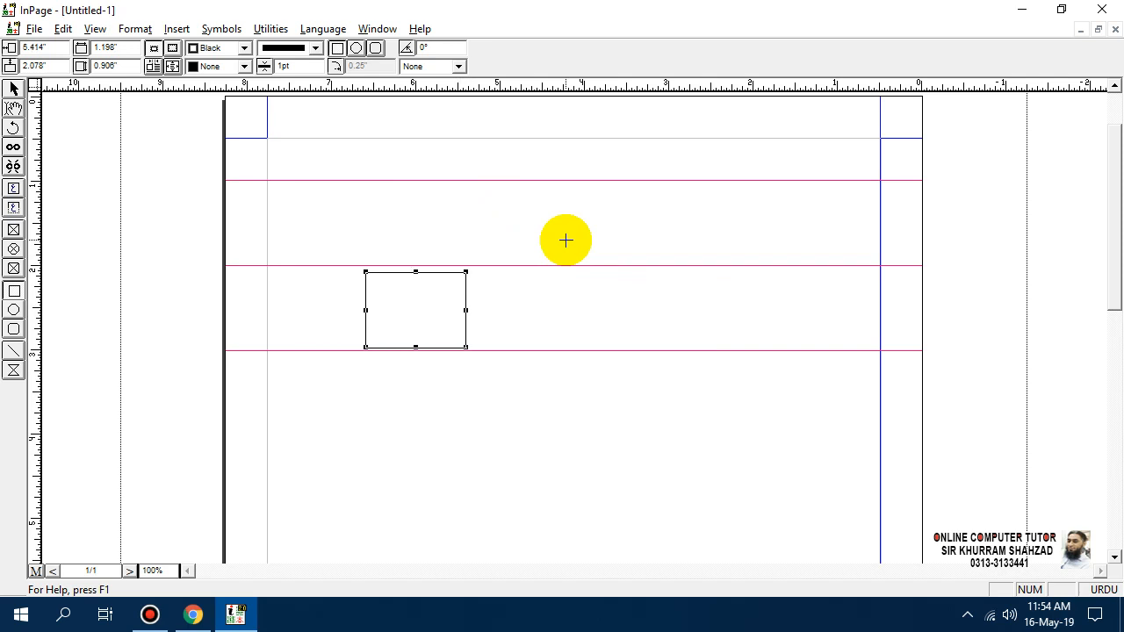
pyautogui.press('Right')
pyautogui.press('Right')
pyautogui.press('Right')
pyautogui.press('Right')
pyautogui.press('Right')
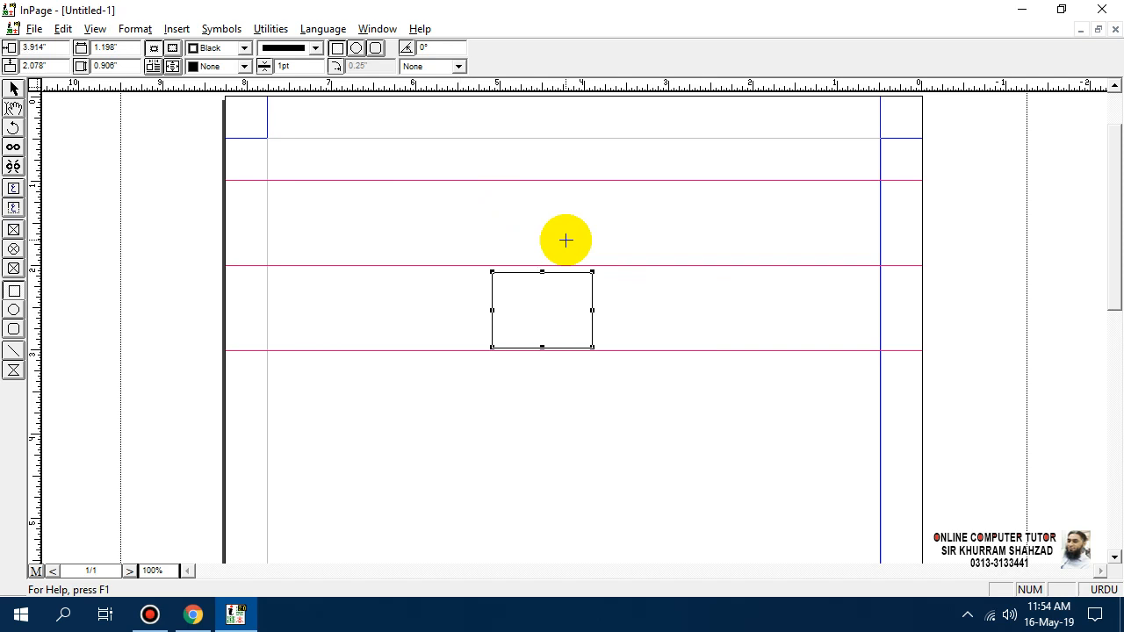
pyautogui.press('Right')
pyautogui.press('Right')
pyautogui.press('Right')
pyautogui.press('Right')
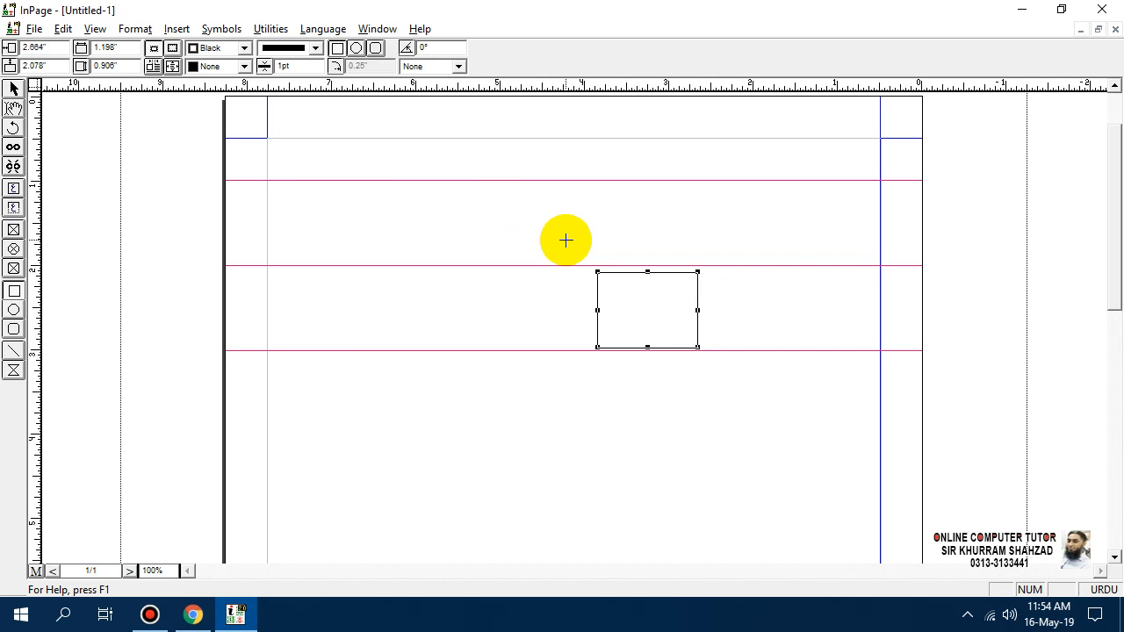
pyautogui.press('Left')
pyautogui.press('Left')
pyautogui.press('Left')
pyautogui.press('Left')
pyautogui.press('Left')
pyautogui.press('Left')
pyautogui.press('Left')
pyautogui.press('Left')
pyautogui.press('Left')
pyautogui.press('Left')
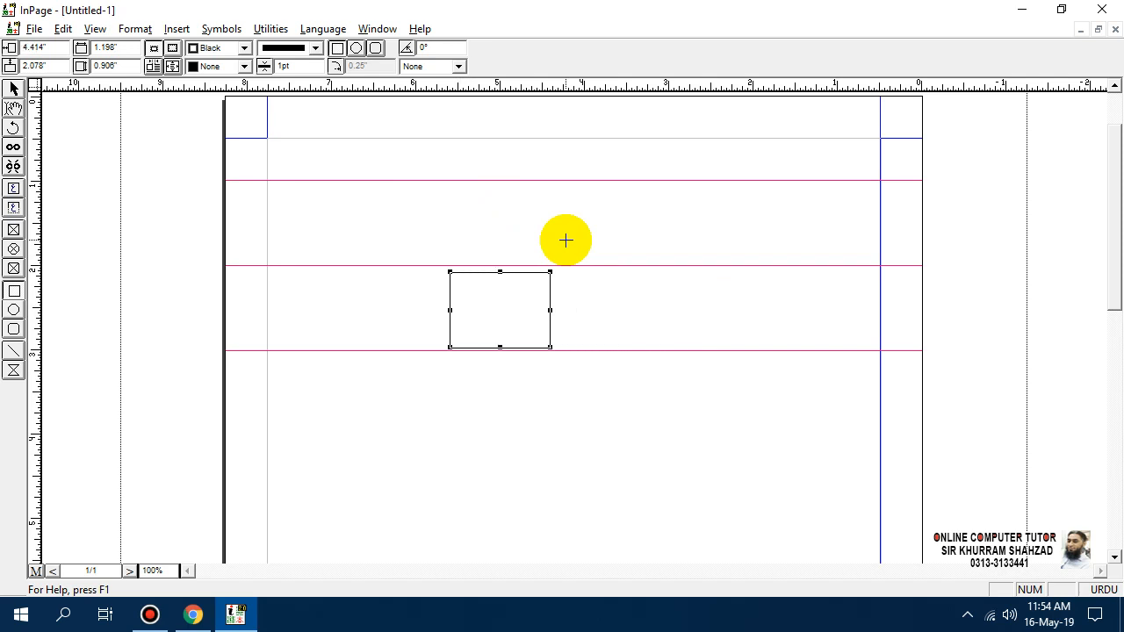
pyautogui.press('Left')
pyautogui.press('Left')
pyautogui.press('Left')
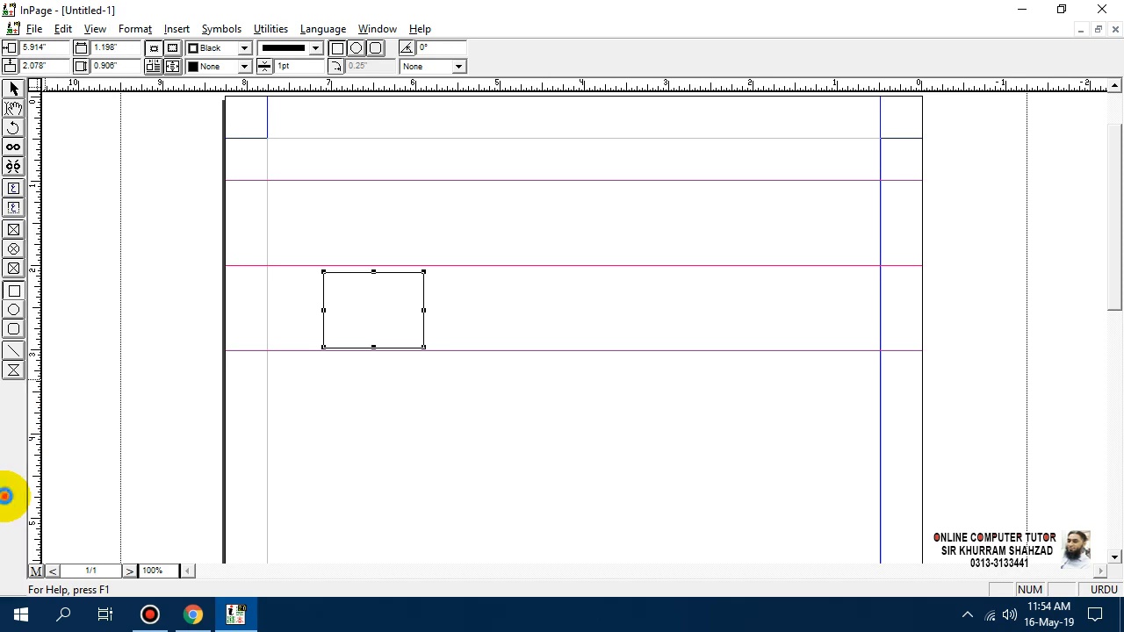
# Step: Open Application Preferences, move the dialog aside, and cancel it without changes
pyautogui.doubleClick(5, 496)
pyautogui.moveTo(490, 180); pyautogui.dragTo(678, 76)
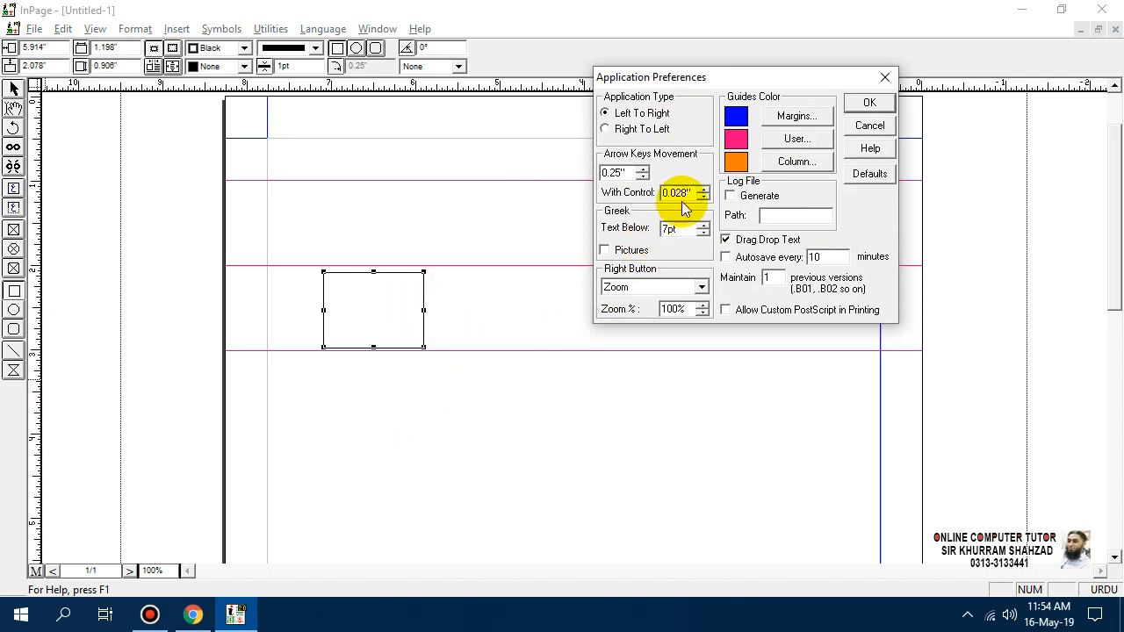
pyautogui.click(869, 126)
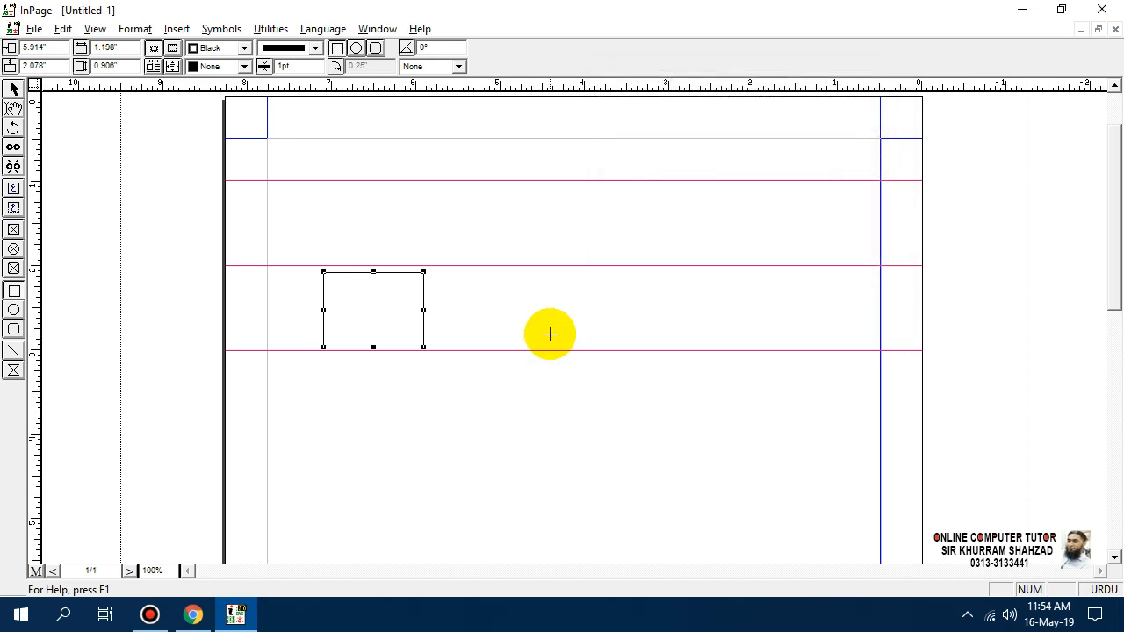
# Step: Nudge the rectangle down in five fine steps until it straddles the bottom guide
pyautogui.press('Down')
pyautogui.press('Down')
pyautogui.press('Down')
pyautogui.press('Down')
pyautogui.press('Down')
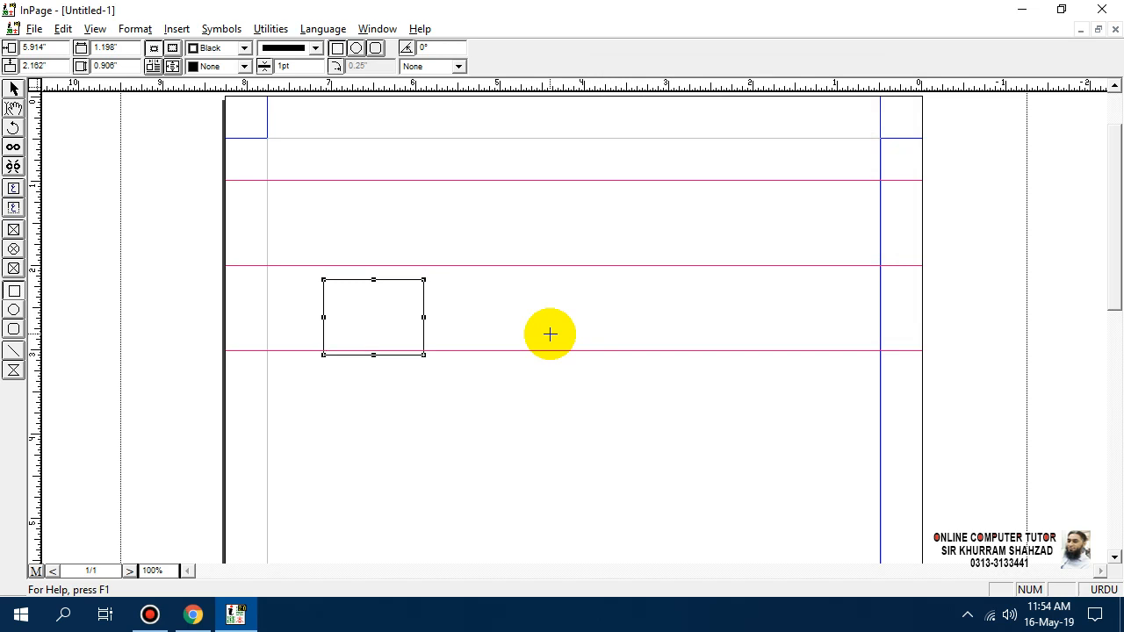
pyautogui.press('Down')
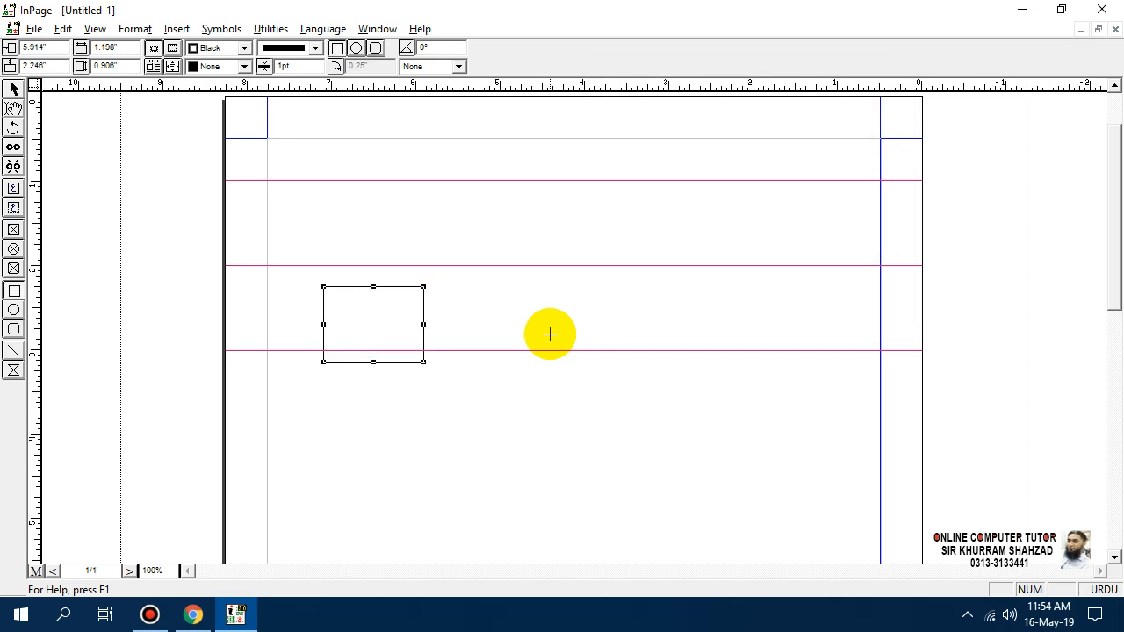
pyautogui.press('Down')
pyautogui.press('Down')
pyautogui.press('Down')
pyautogui.press('Down')
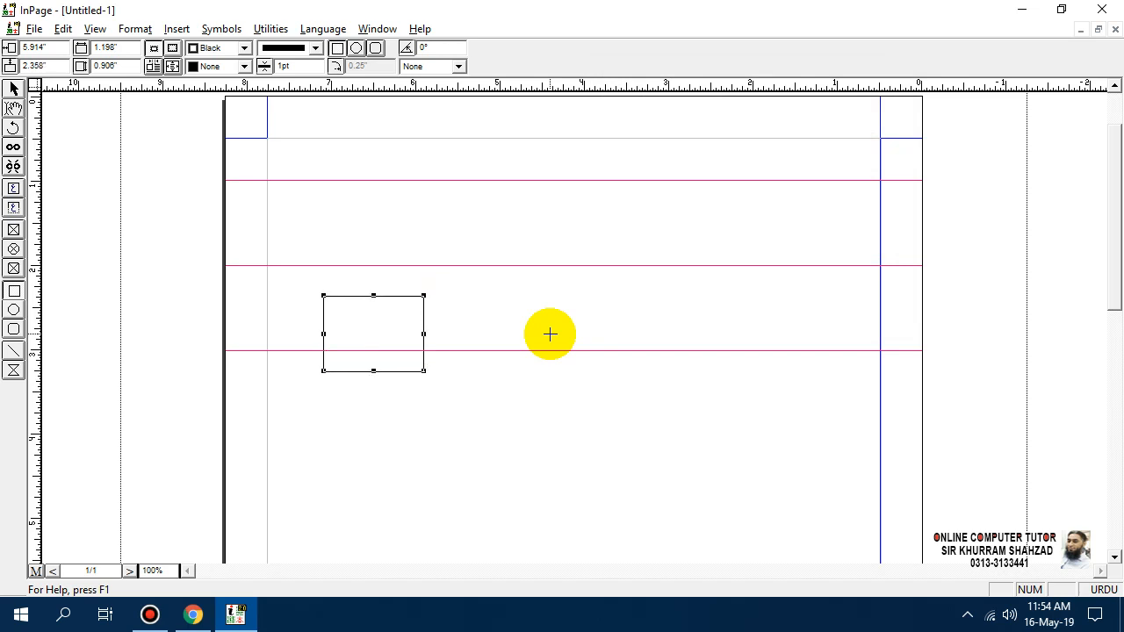
pyautogui.press('Down')
pyautogui.press('Down')
pyautogui.press('Down')
pyautogui.press('Down')
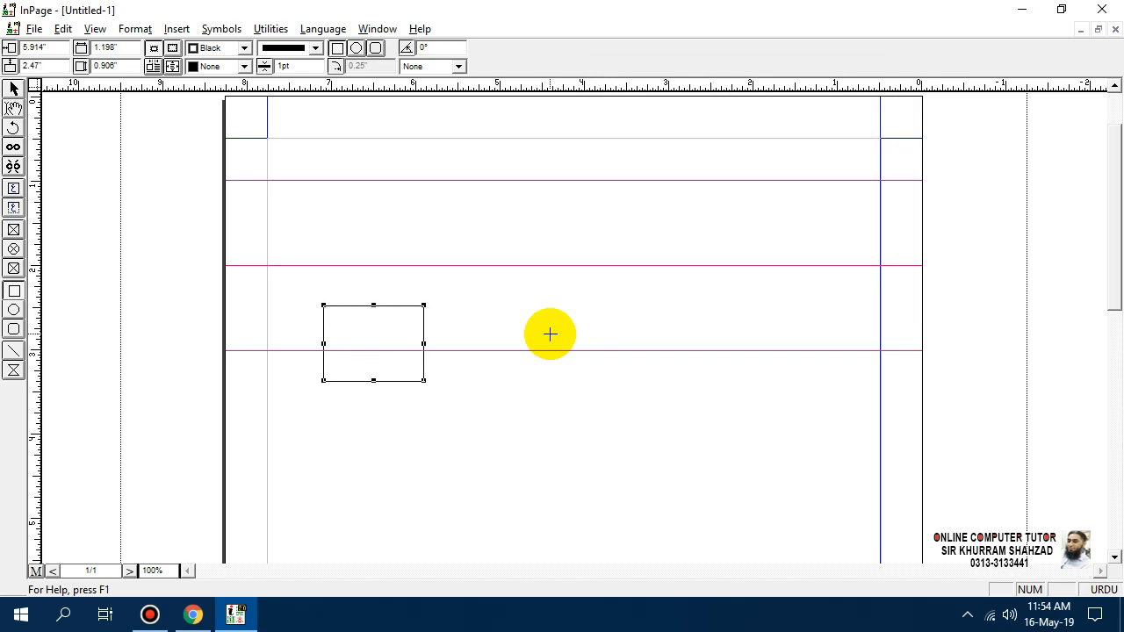
pyautogui.press('Down')
pyautogui.press('Down')
pyautogui.press('Down')
pyautogui.press('Down')
pyautogui.press('Down')
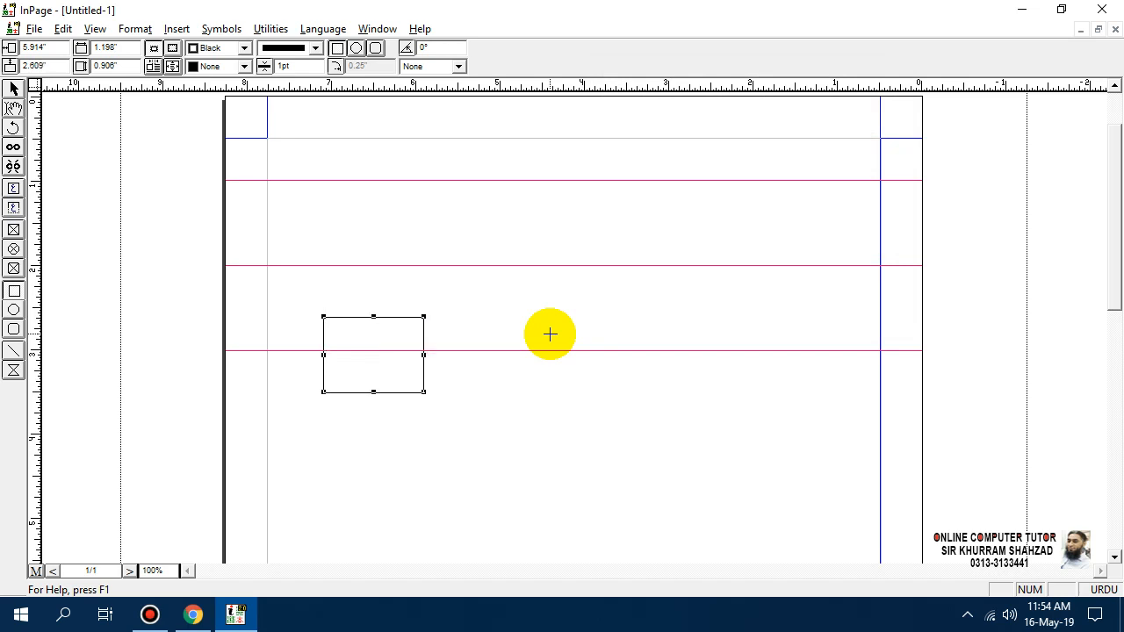
# Step: Set the Arrow Keys Movement 'With Control' distance to 1 inch in Application Preferences
pyautogui.doubleClick(9, 426)
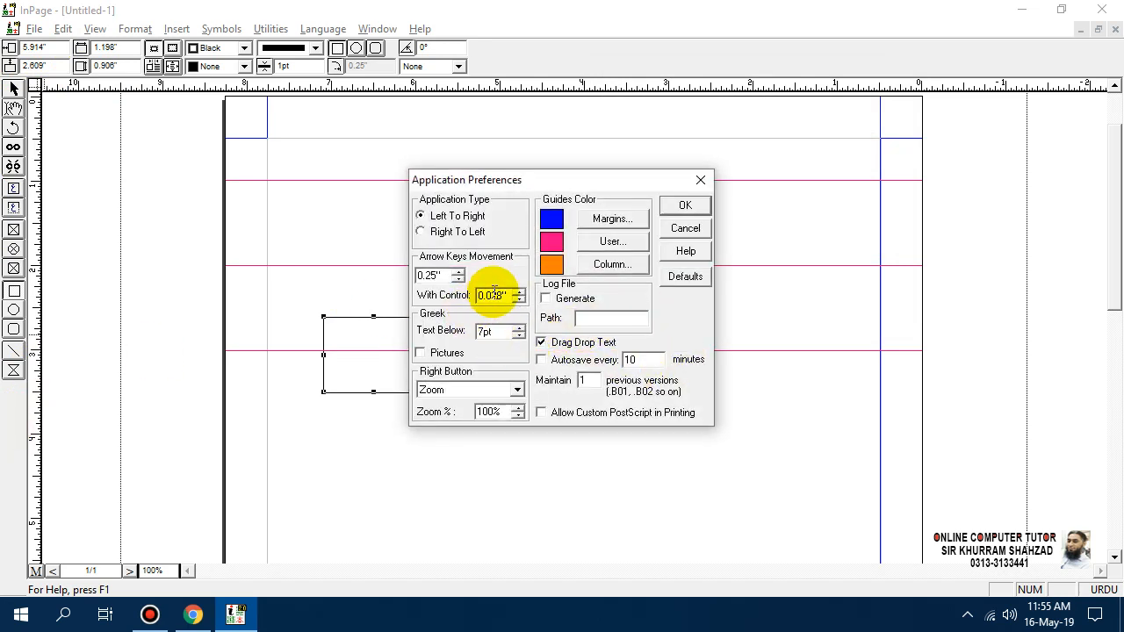
pyautogui.moveTo(499, 295); pyautogui.dragTo(443, 299)
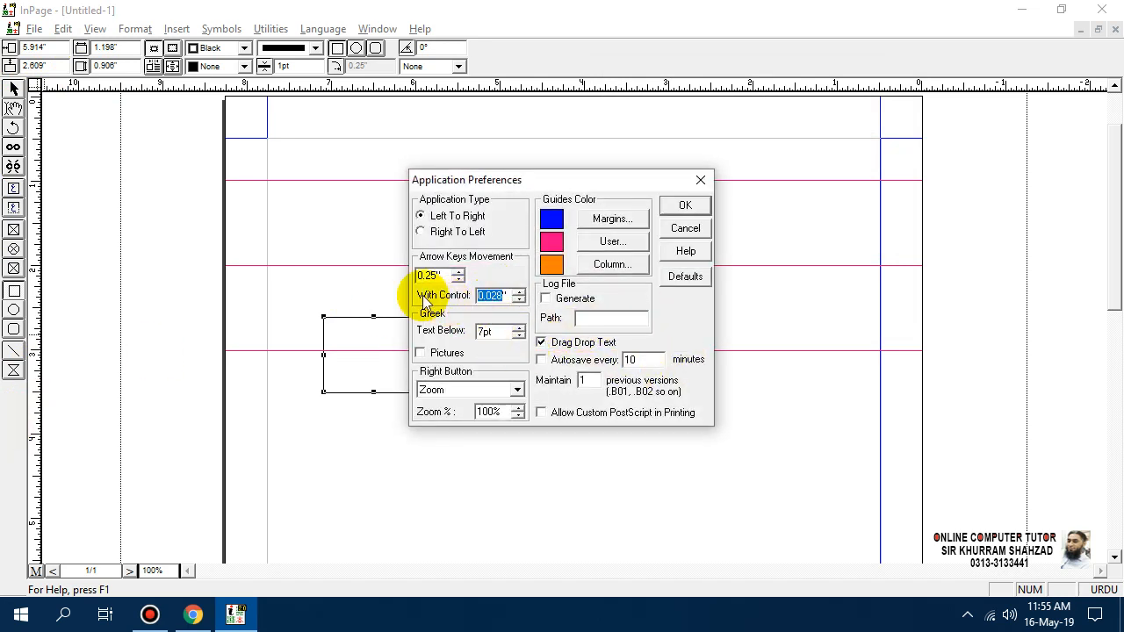
pyautogui.write('0')
pyautogui.press('Return')
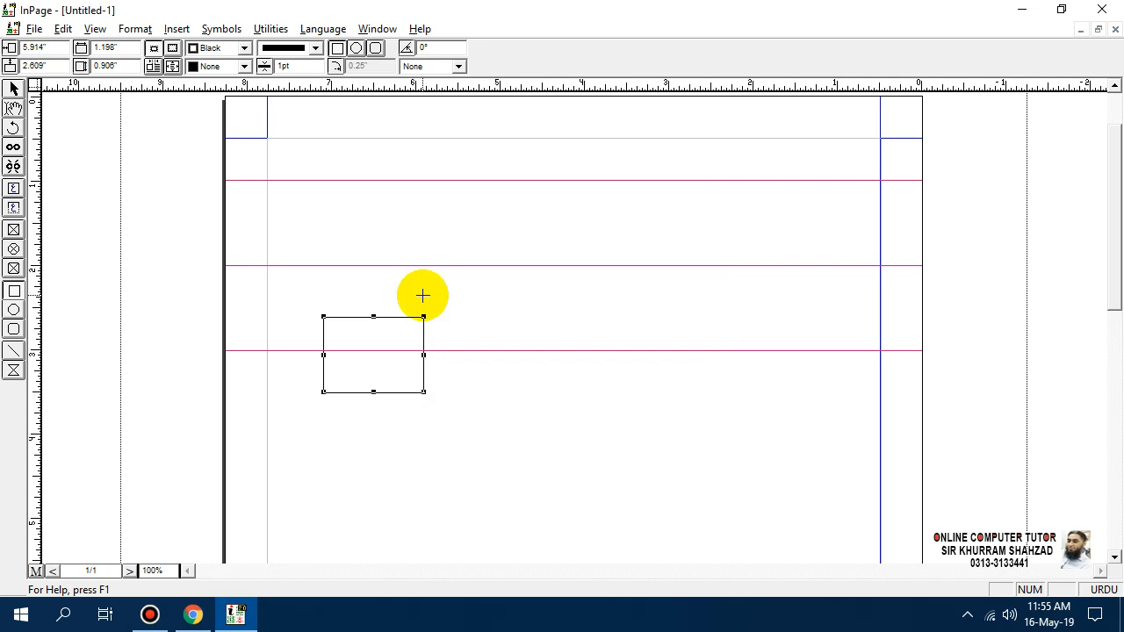
# Step: Nudge the rectangle with Ctrl+arrows, then drag it up and left between the lower guides
pyautogui.hotkey('ctrl', 'Up')
pyautogui.hotkey('ctrl', 'Up')
pyautogui.hotkey('ctrl', 'Up')
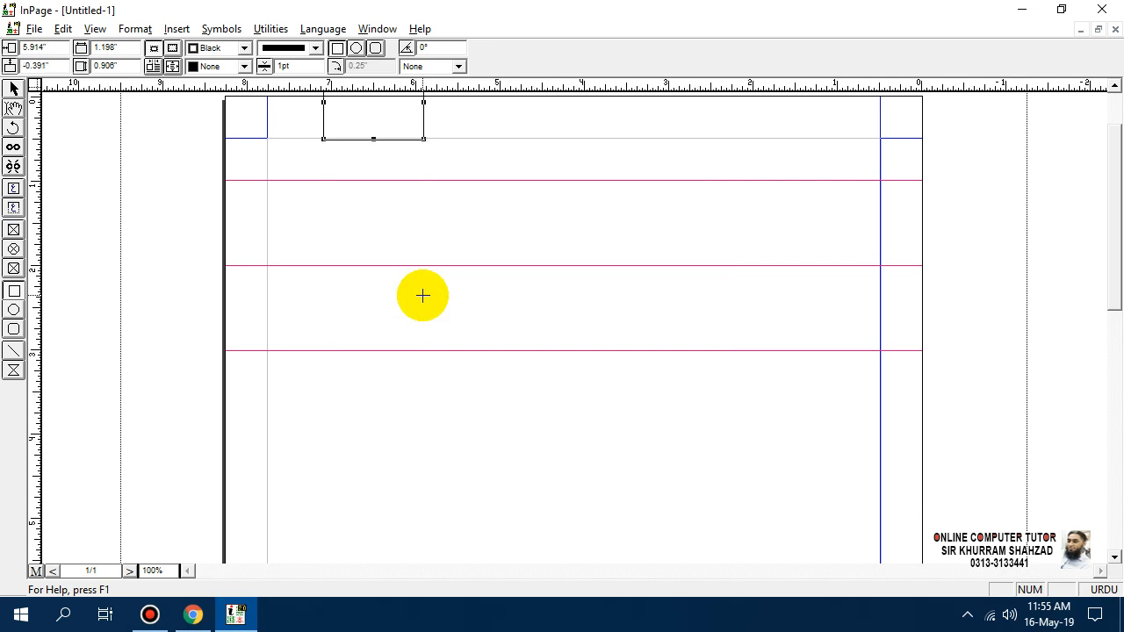
pyautogui.hotkey('ctrl', 'Down')
pyautogui.hotkey('ctrl', 'Down')
pyautogui.hotkey('ctrl', 'Down')
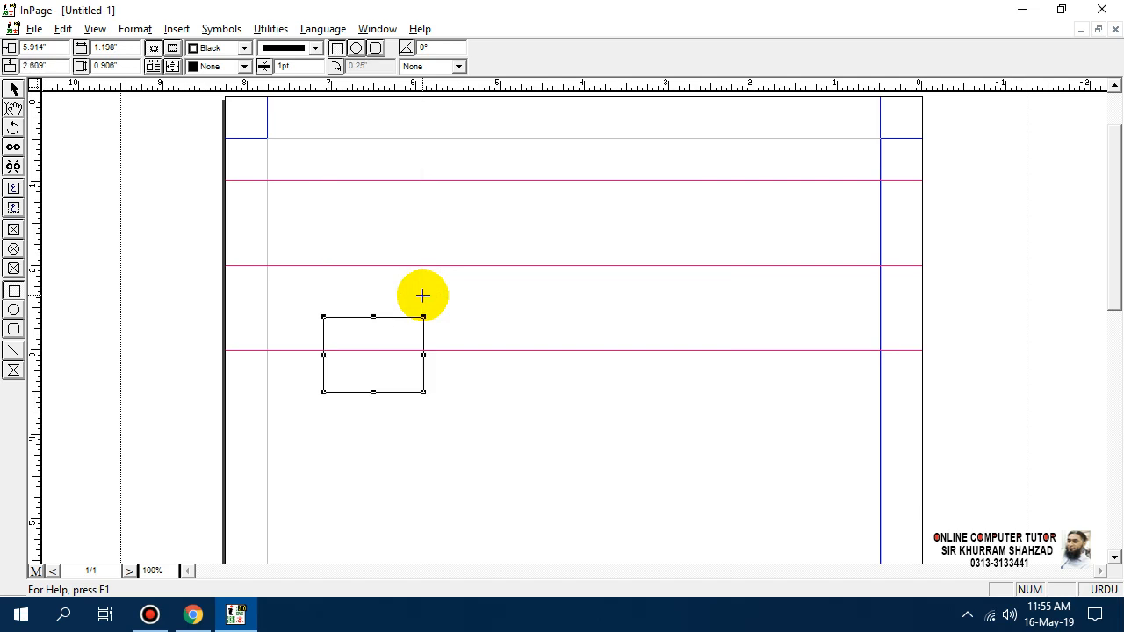
pyautogui.click(14, 88)
pyautogui.click(349, 340)
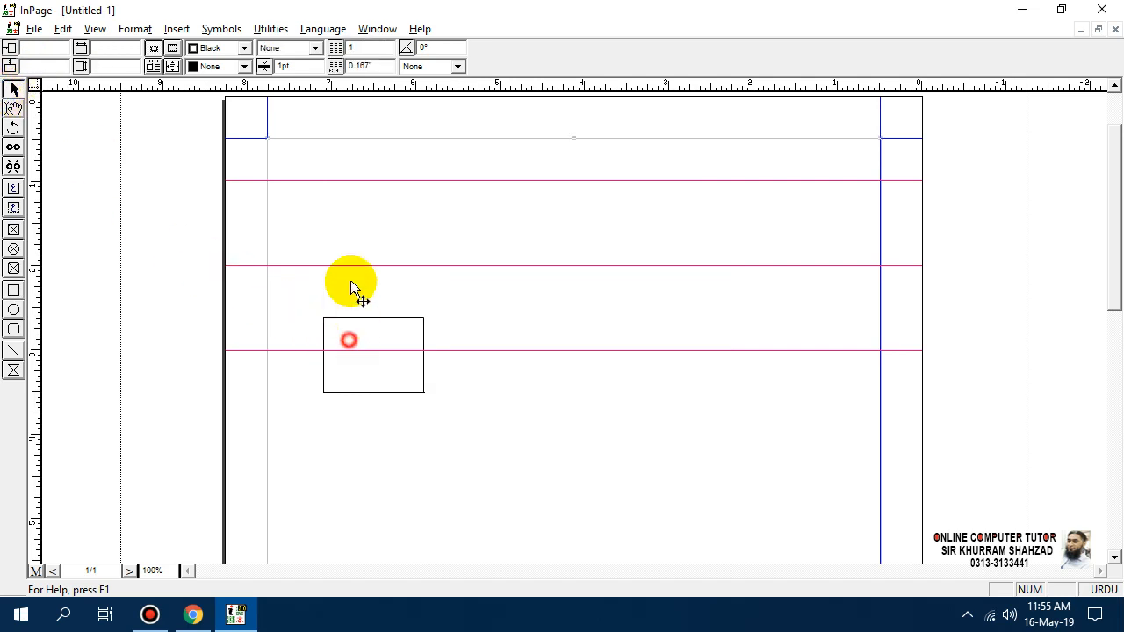
pyautogui.moveTo(386, 323); pyautogui.dragTo(347, 104)
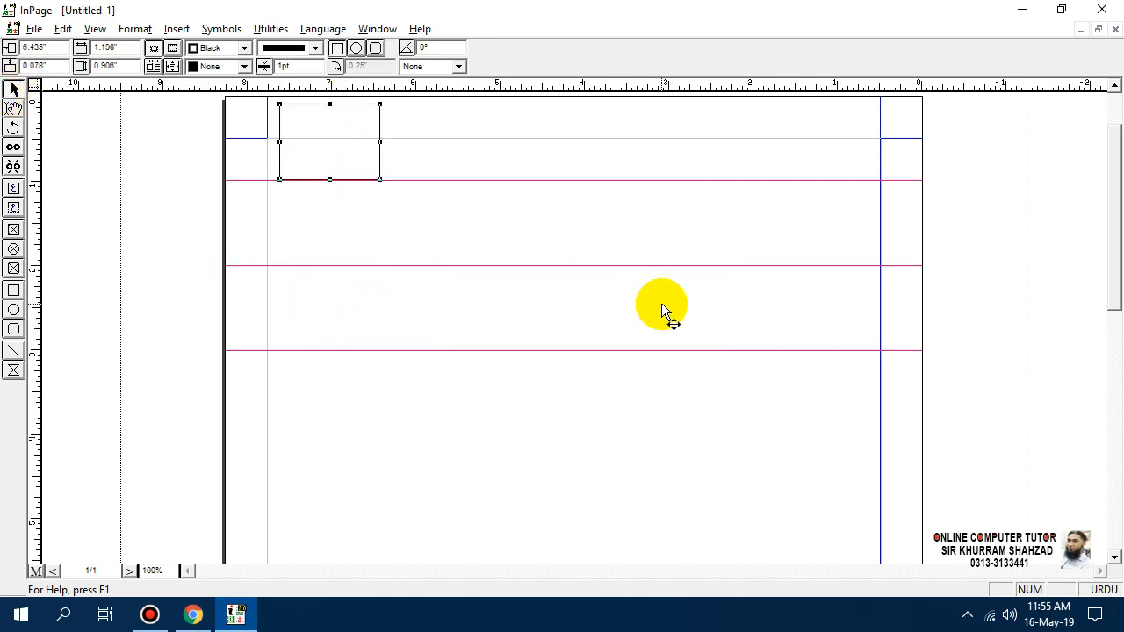
pyautogui.press('Down')
pyautogui.press('Down')
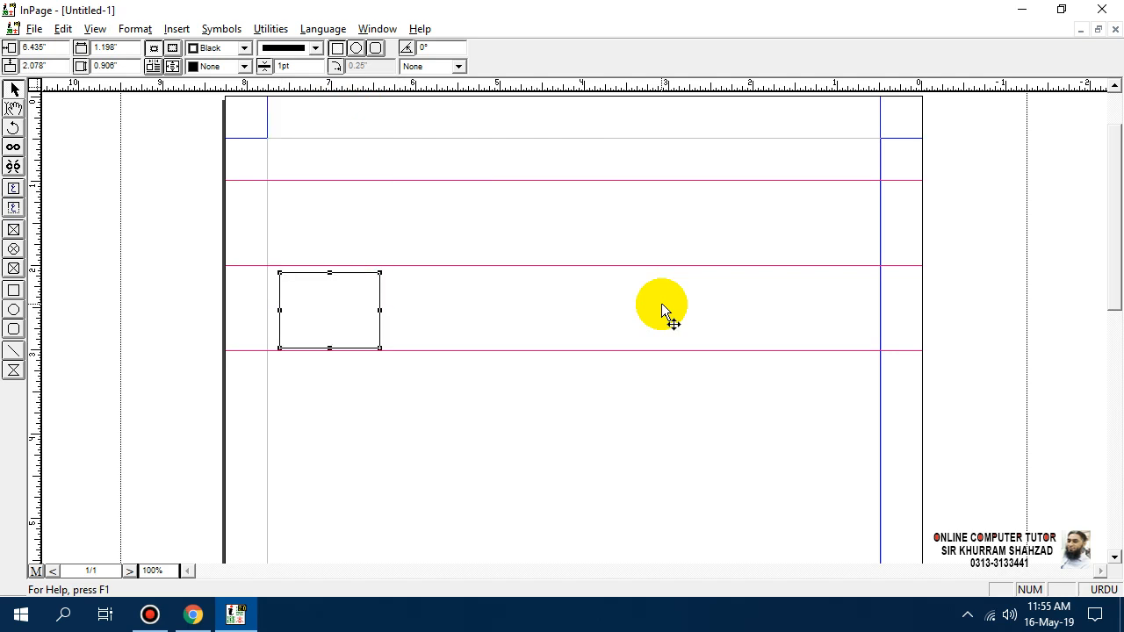
# Step: Re-enter the 'With Control' nudge distance as 0.028 inch and confirm the preferences
pyautogui.doubleClick(9, 444)
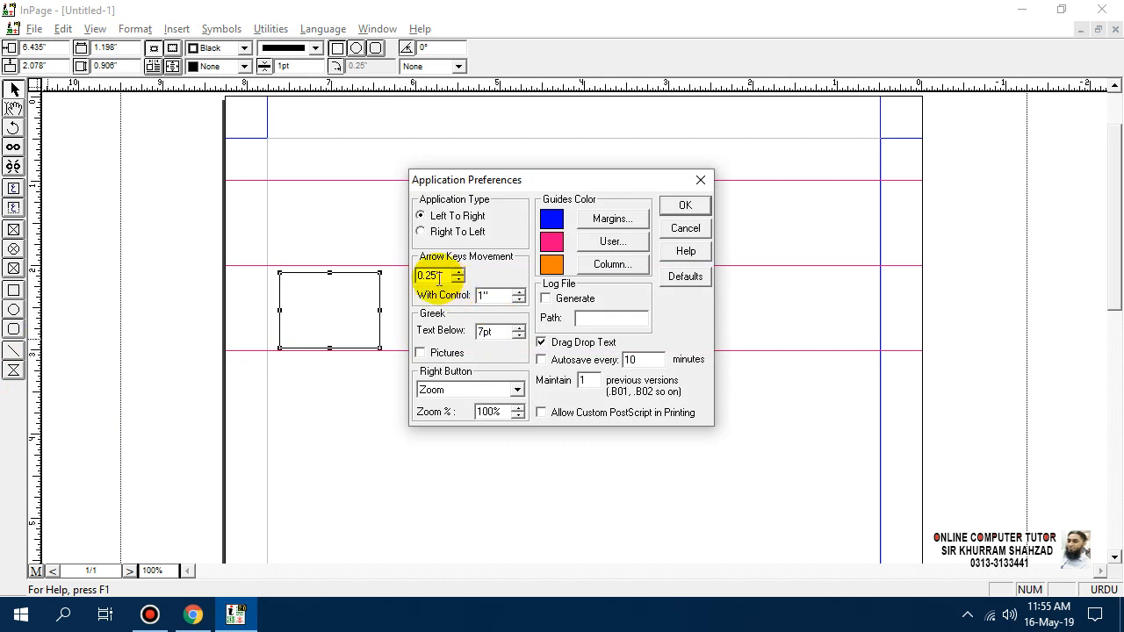
pyautogui.doubleClick(489, 296)
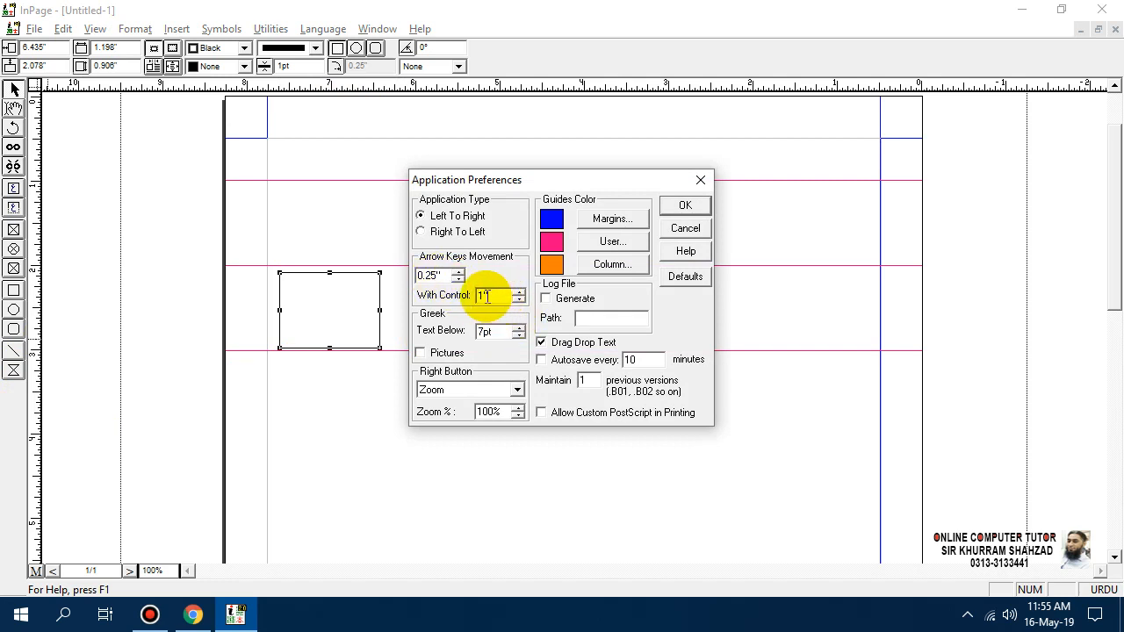
pyautogui.write('0.')
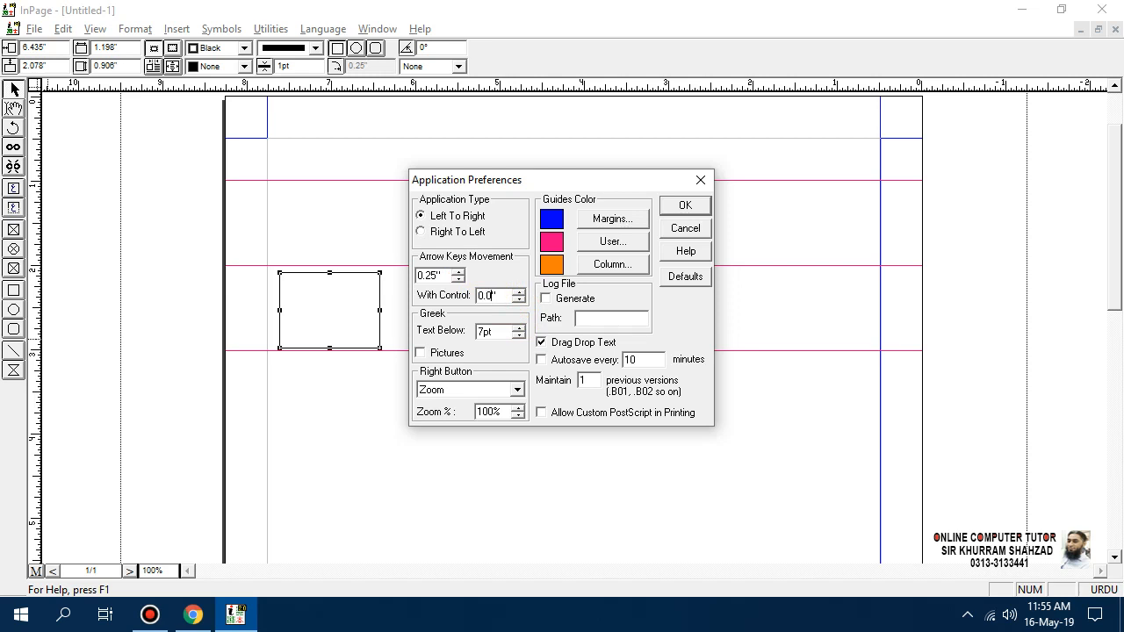
pyautogui.write('0')
pyautogui.press('BackSpace')
pyautogui.click(682, 205)
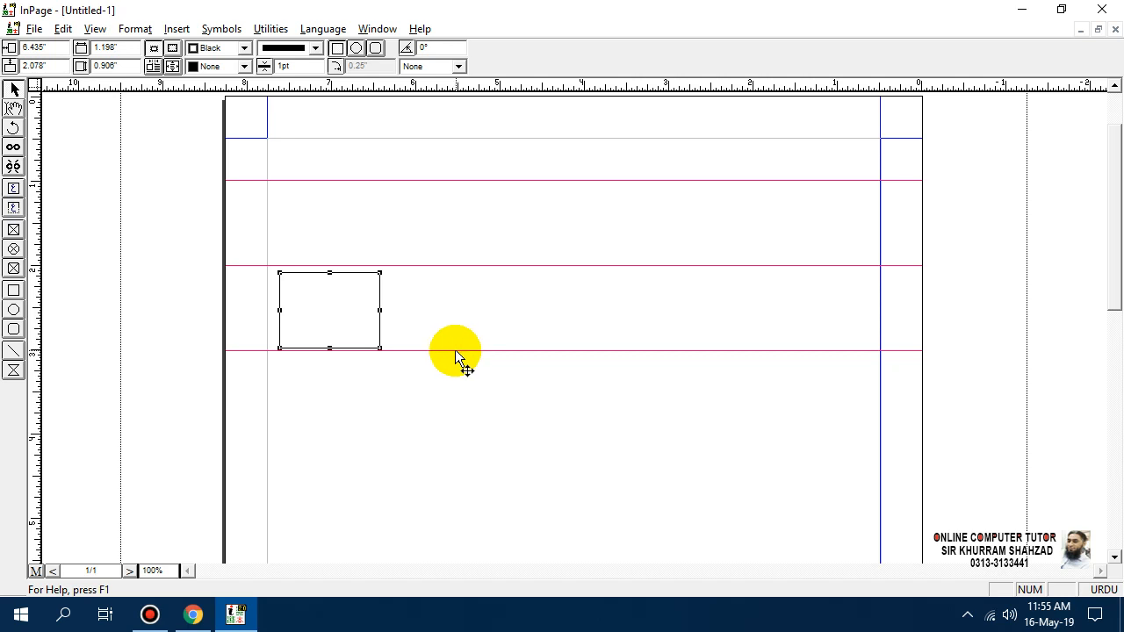
# Step: Create a new document with default page settings and set the font size to 60pt
pyautogui.hotkey('ctrl', 'n')
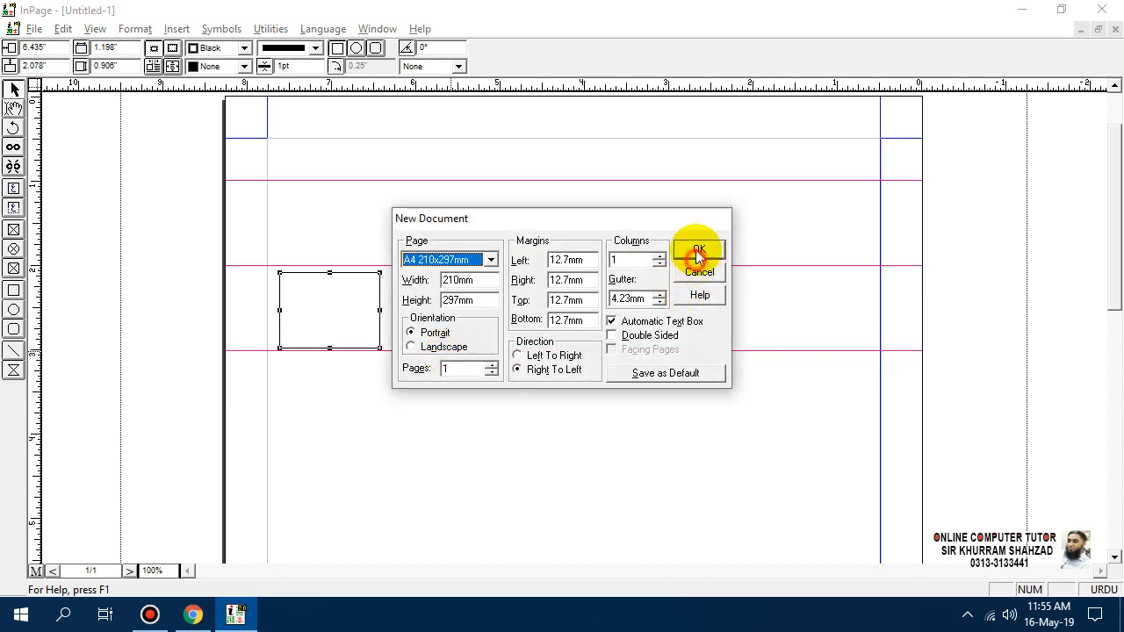
pyautogui.click(697, 251)
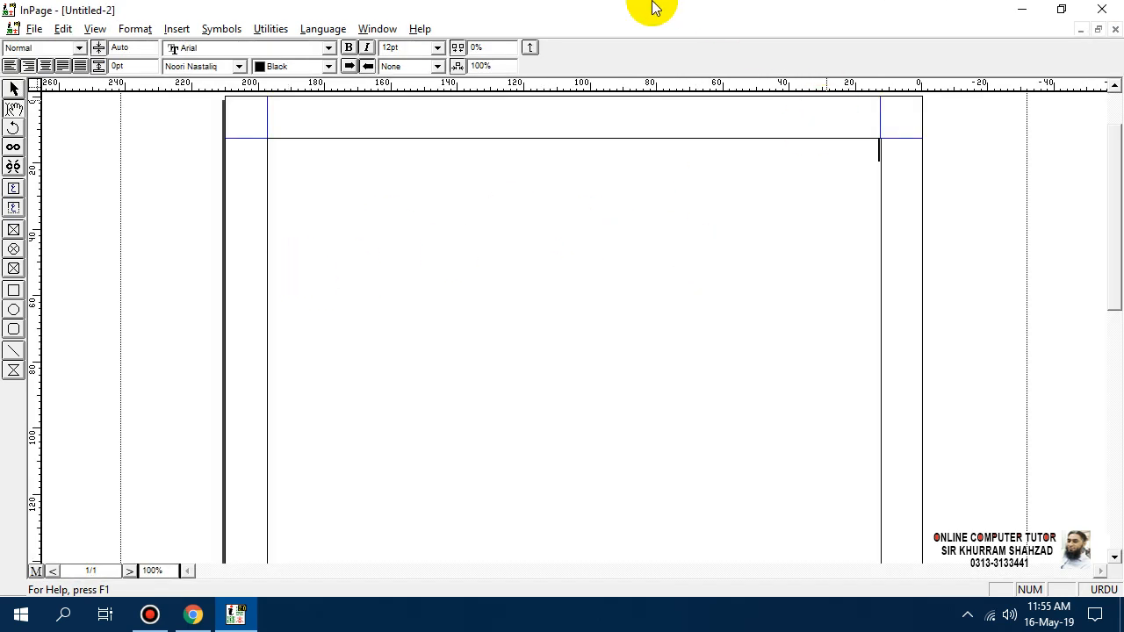
pyautogui.click(430, 49)
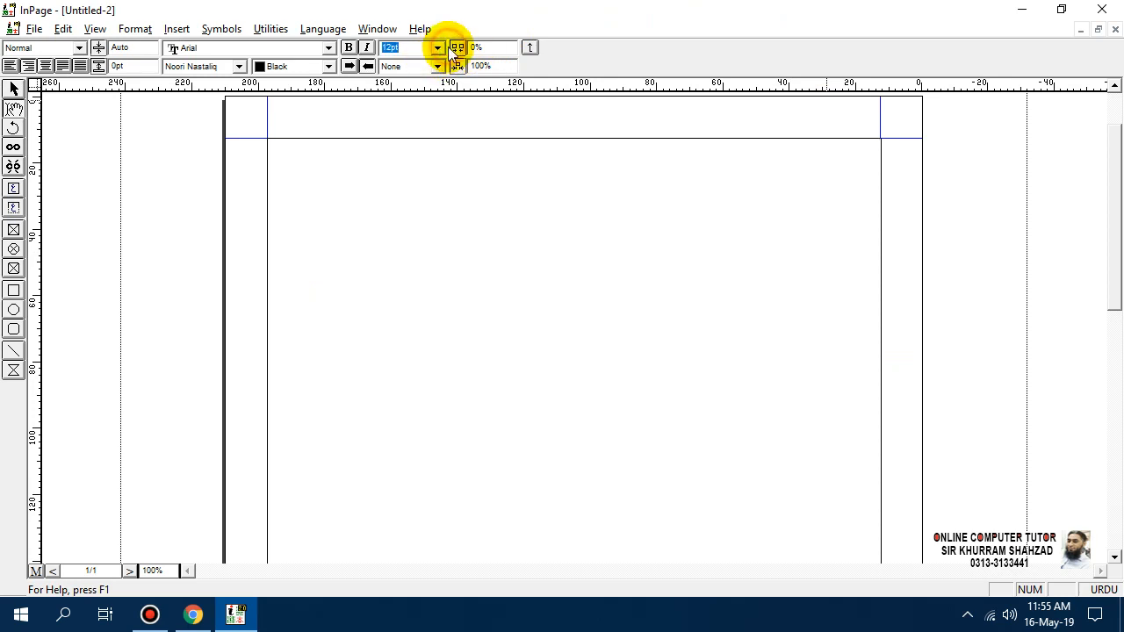
pyautogui.click(437, 47)
pyautogui.click(415, 146)
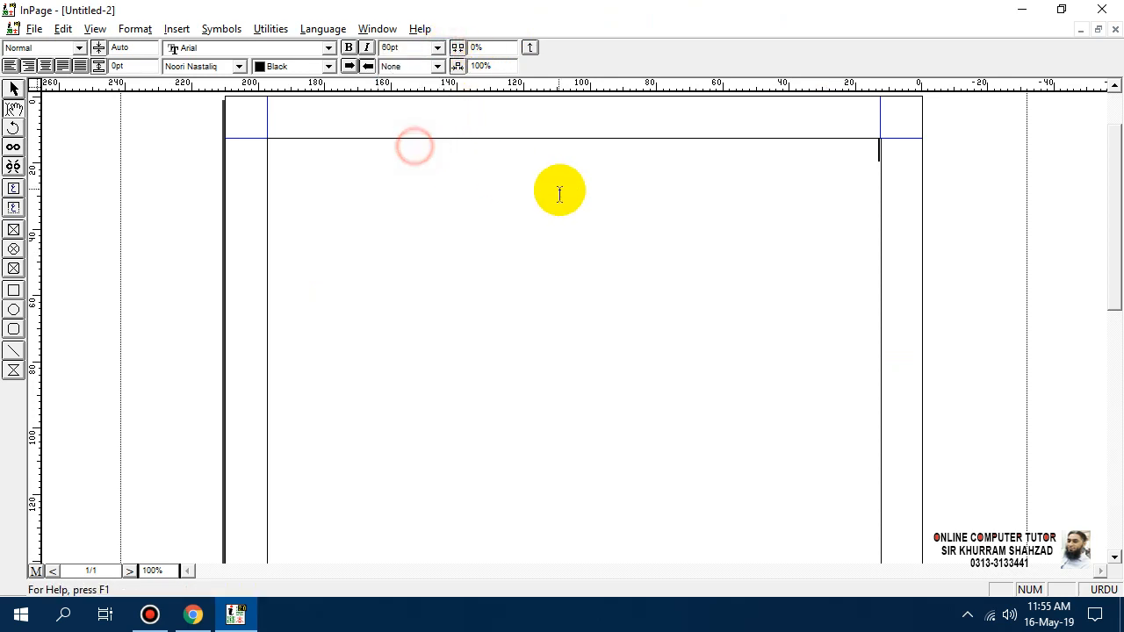
# Step: Type the Urdu sentence stating the author's name and centre-align it
pyautogui.write('میرا')
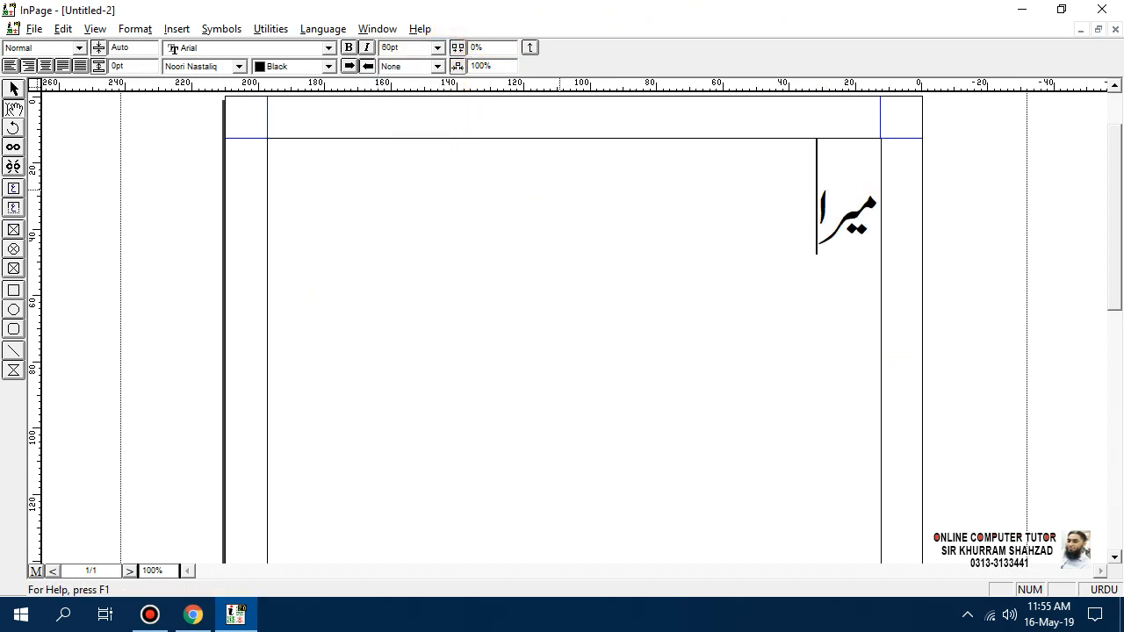
pyautogui.write(' نام')
pyautogui.press('BackSpace')
pyautogui.press('BackSpace')
pyautogui.press('BackSpace')
pyautogui.press('BackSpace')
pyautogui.press('BackSpace')
pyautogui.write('نام ')
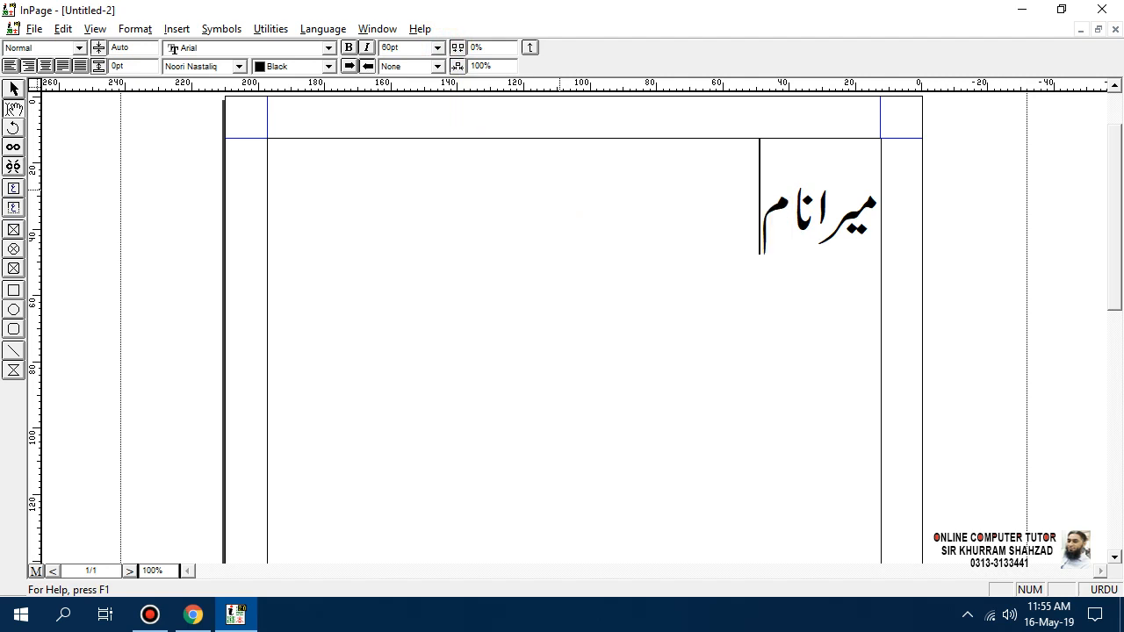
pyautogui.write('خرم ')
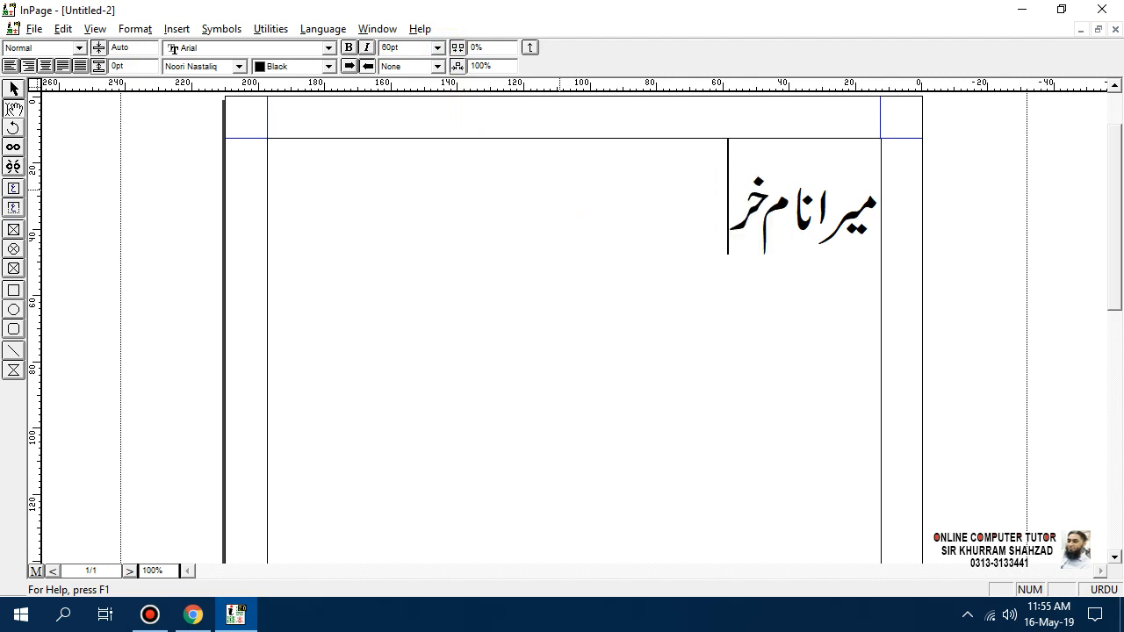
pyautogui.write('ش')
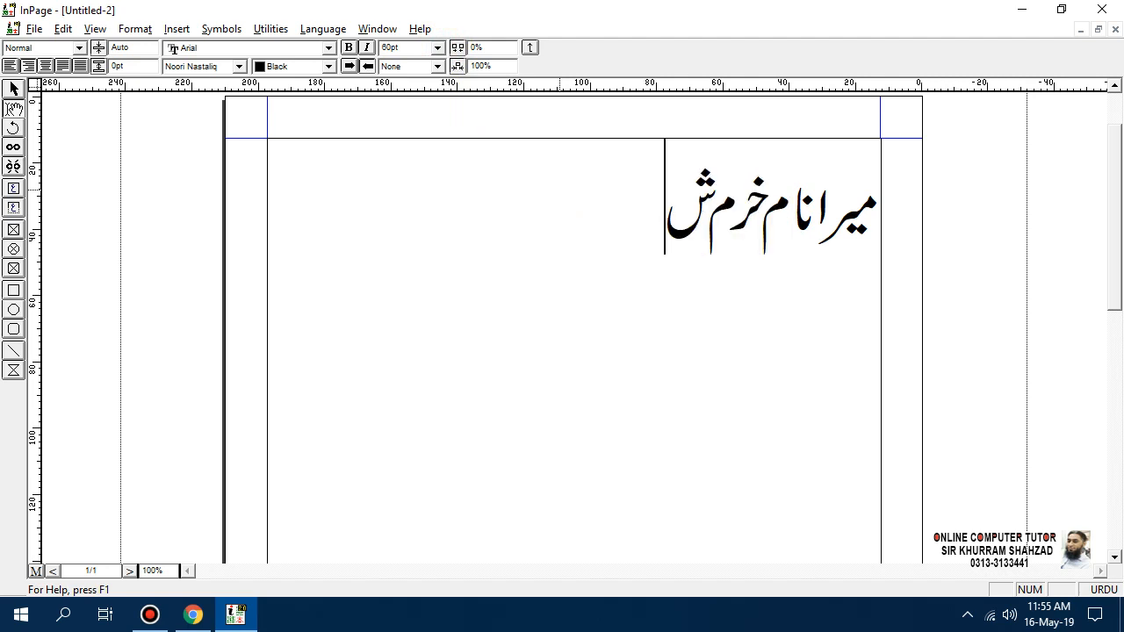
pyautogui.write('ہزاد')
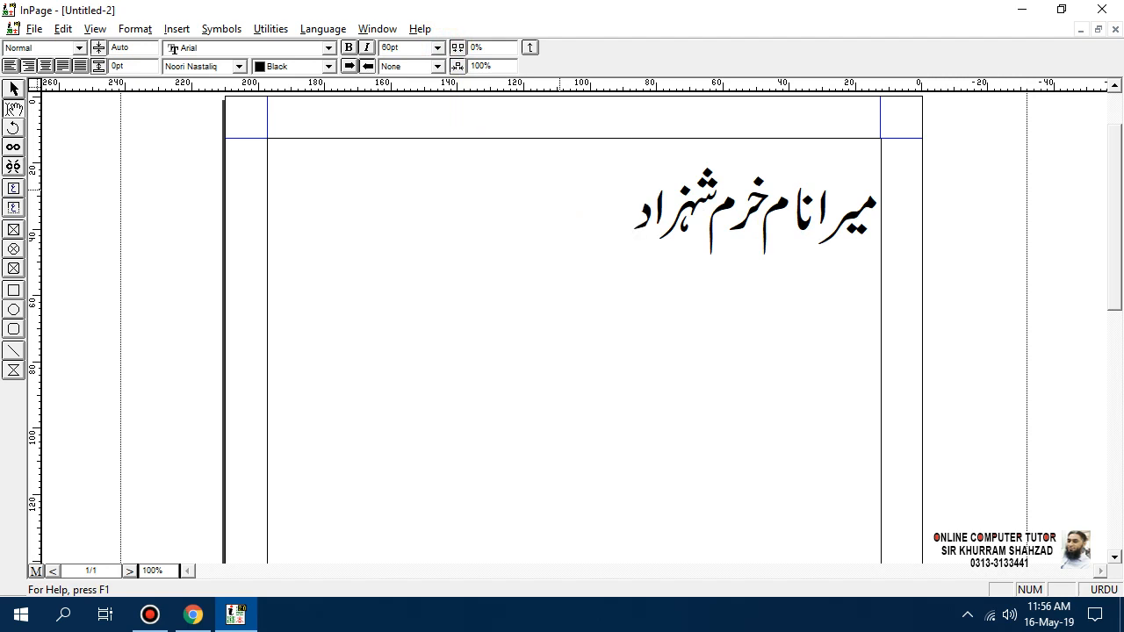
pyautogui.write(' ہے۔')
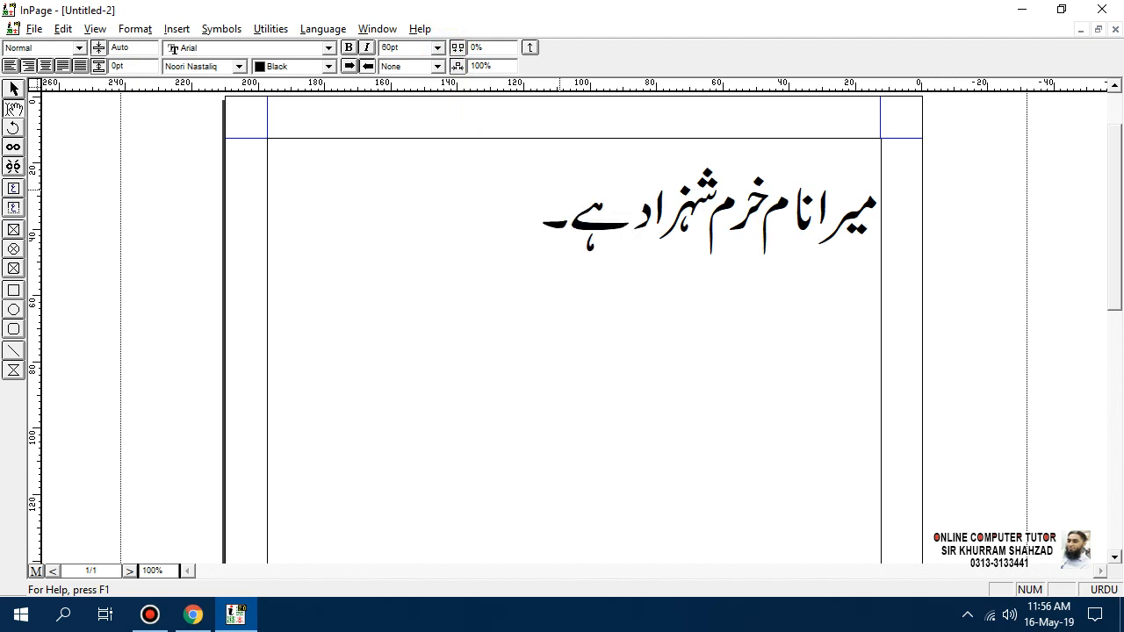
pyautogui.moveTo(518, 215); pyautogui.dragTo(937, 197)
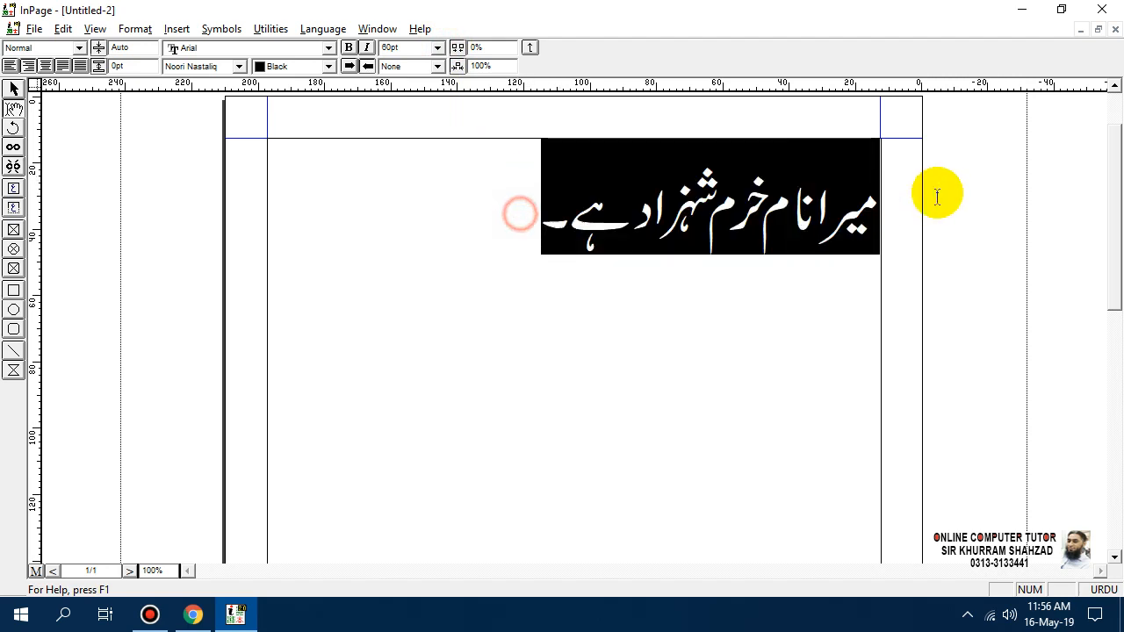
pyautogui.click(45, 66)
pyautogui.click(534, 245)
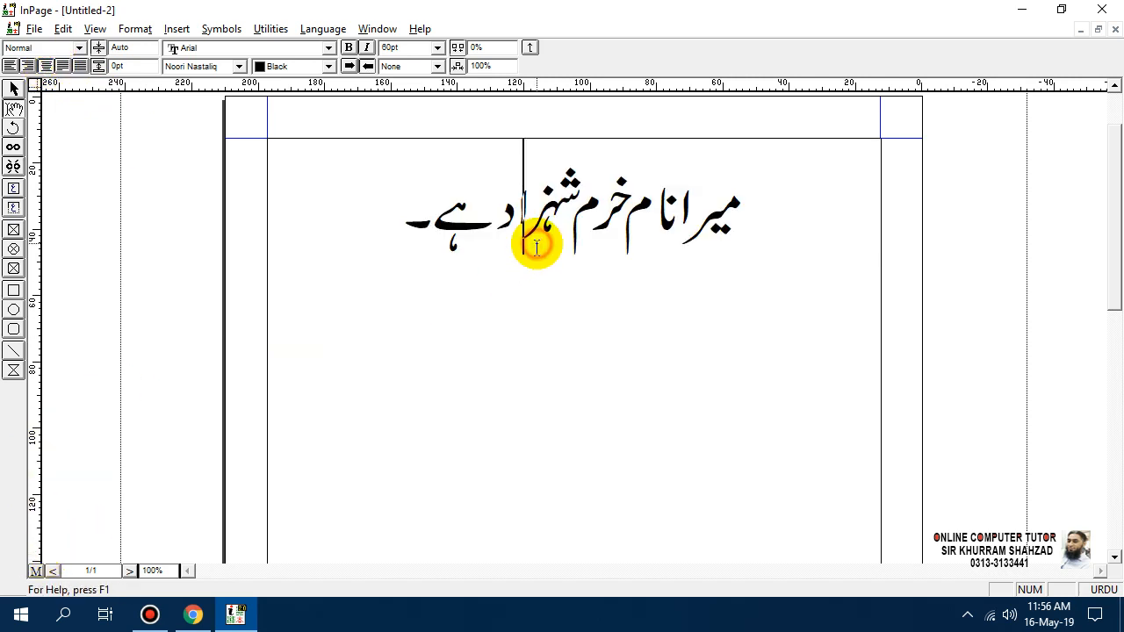
pyautogui.moveTo(402, 219); pyautogui.dragTo(745, 155)
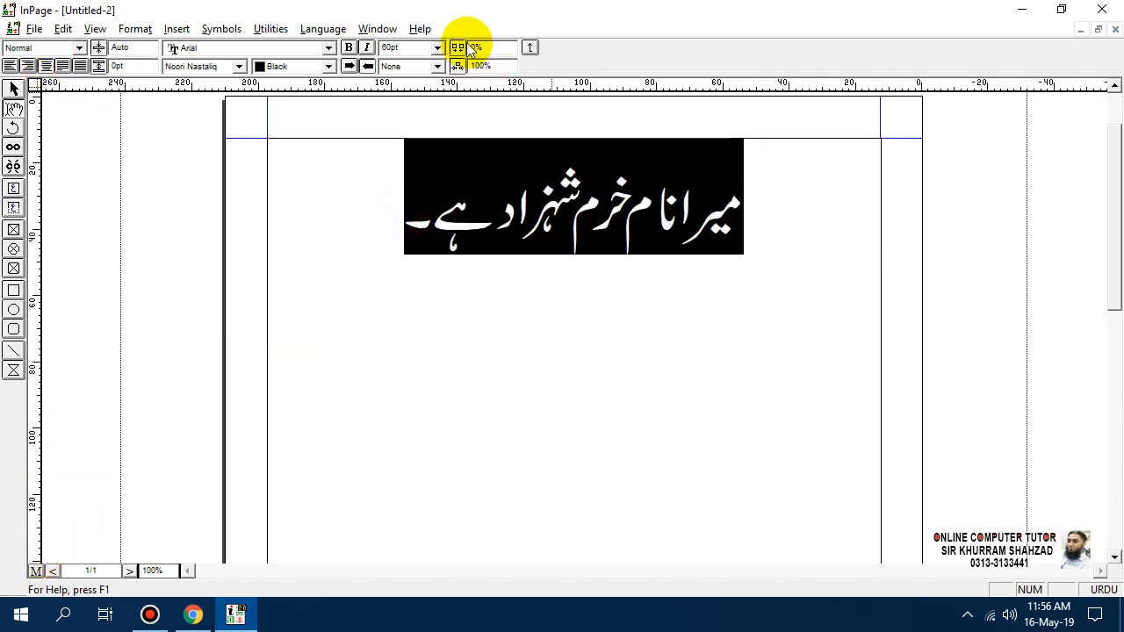
pyautogui.click(435, 47)
# Step: Raise the Greek Text Below threshold from 7pt to 20pt, then reopen preferences to edit it
pyautogui.click(414, 147)
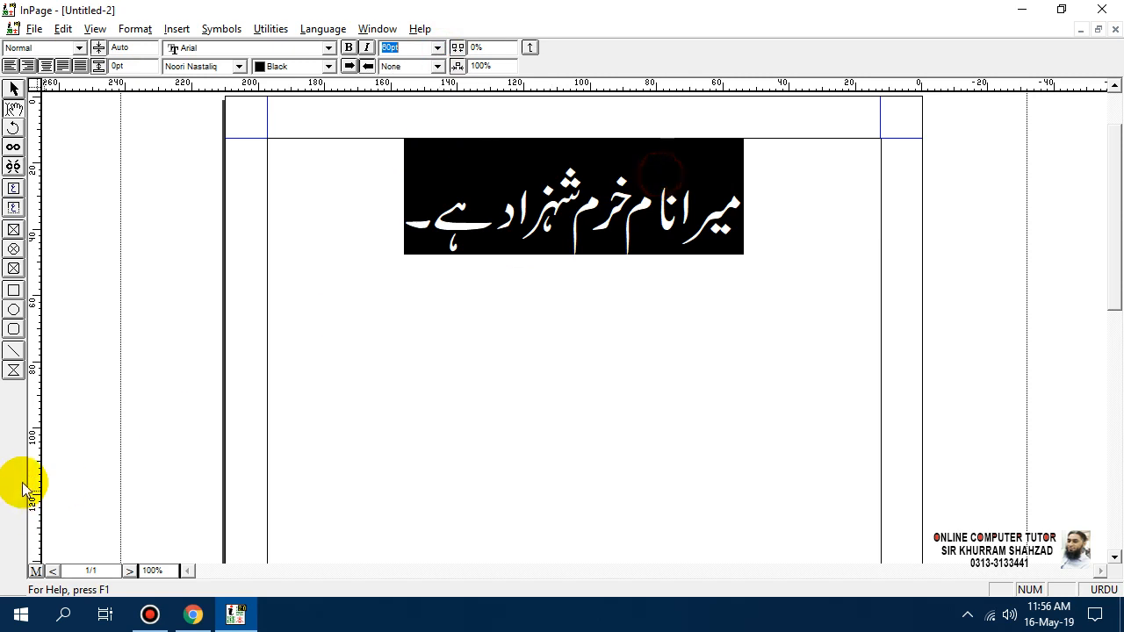
pyautogui.doubleClick(18, 458)
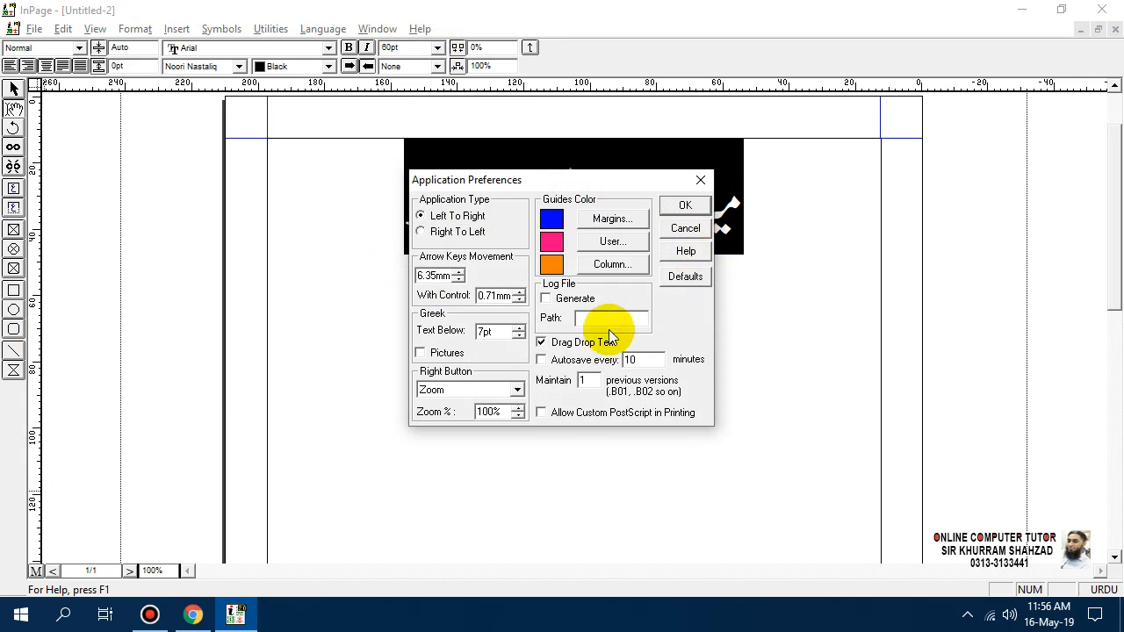
pyautogui.click(519, 327)
pyautogui.click(519, 327)
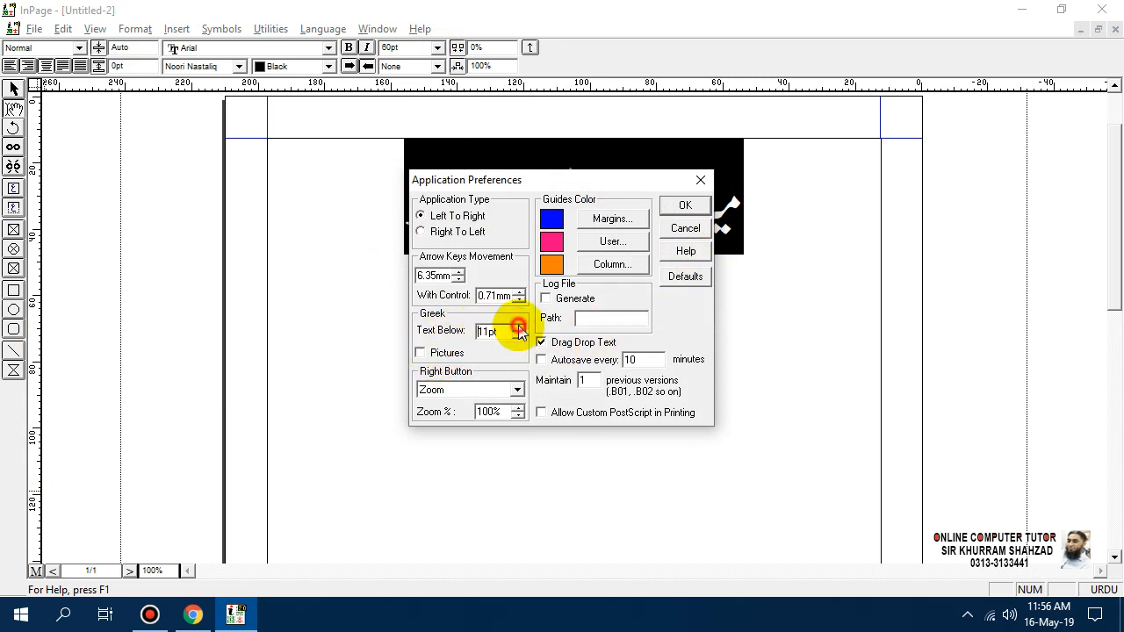
pyautogui.click(519, 328)
pyautogui.click(520, 327)
pyautogui.click(519, 327)
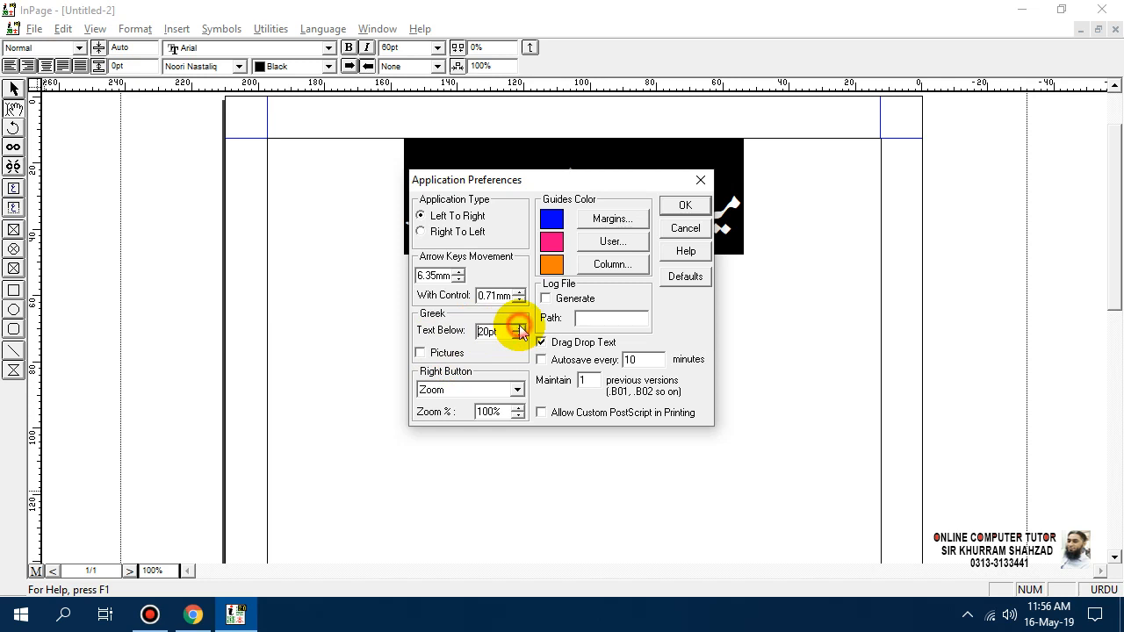
pyautogui.click(687, 207)
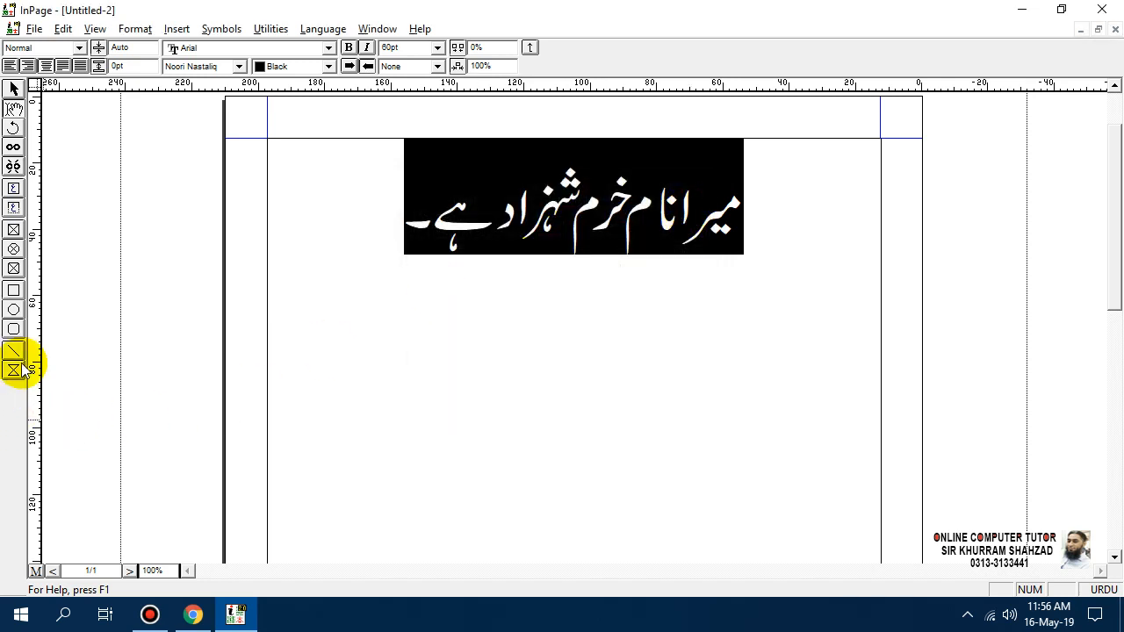
pyautogui.doubleClick(14, 432)
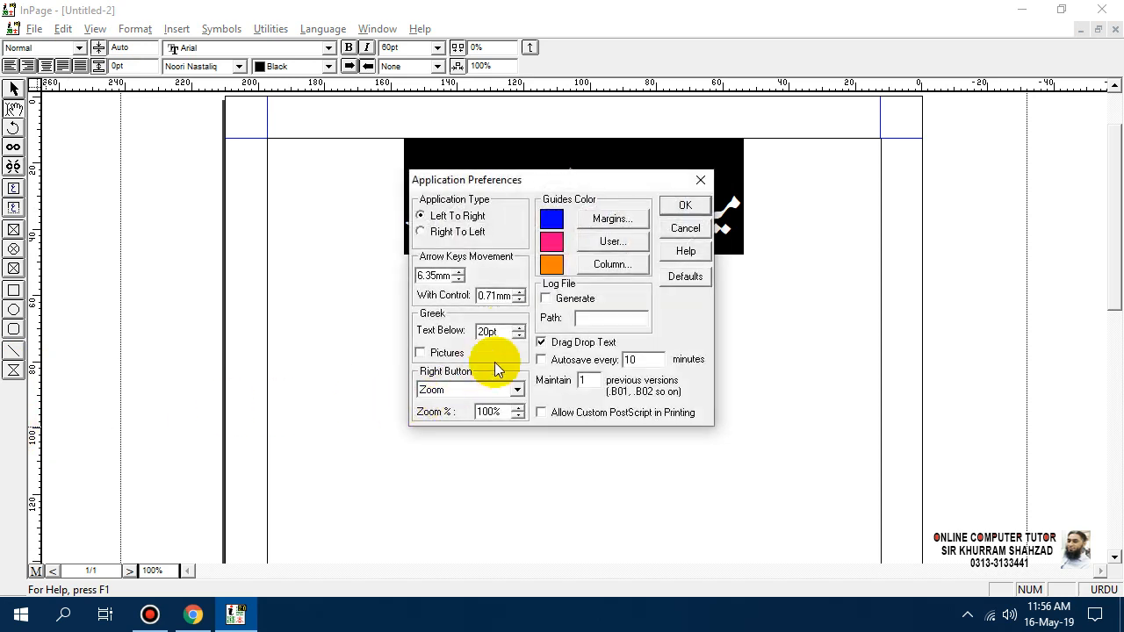
pyautogui.doubleClick(486, 330)
# Step: Apply a 100pt greeking threshold and select all the greeked Urdu text in its box
pyautogui.write('100')
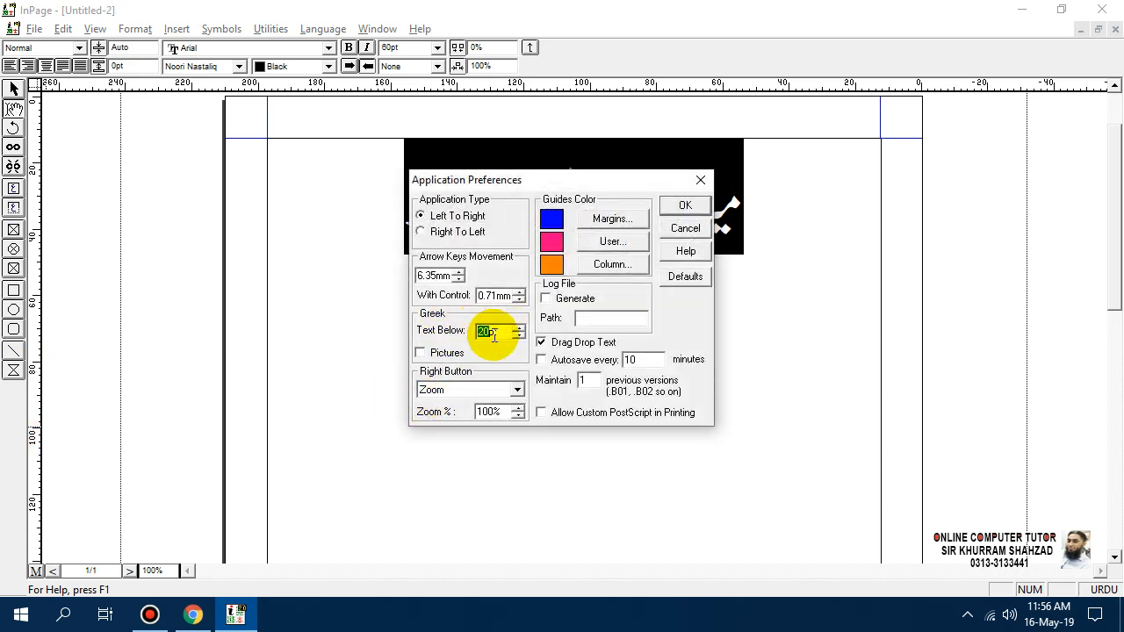
pyautogui.click(684, 207)
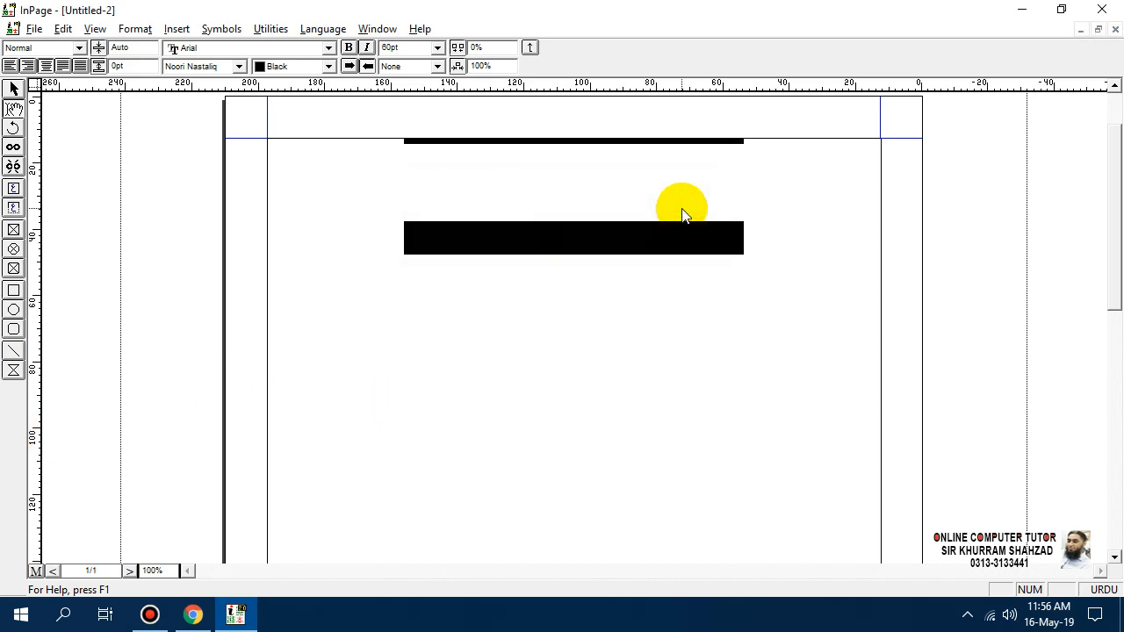
pyautogui.click(740, 164)
pyautogui.click(522, 274)
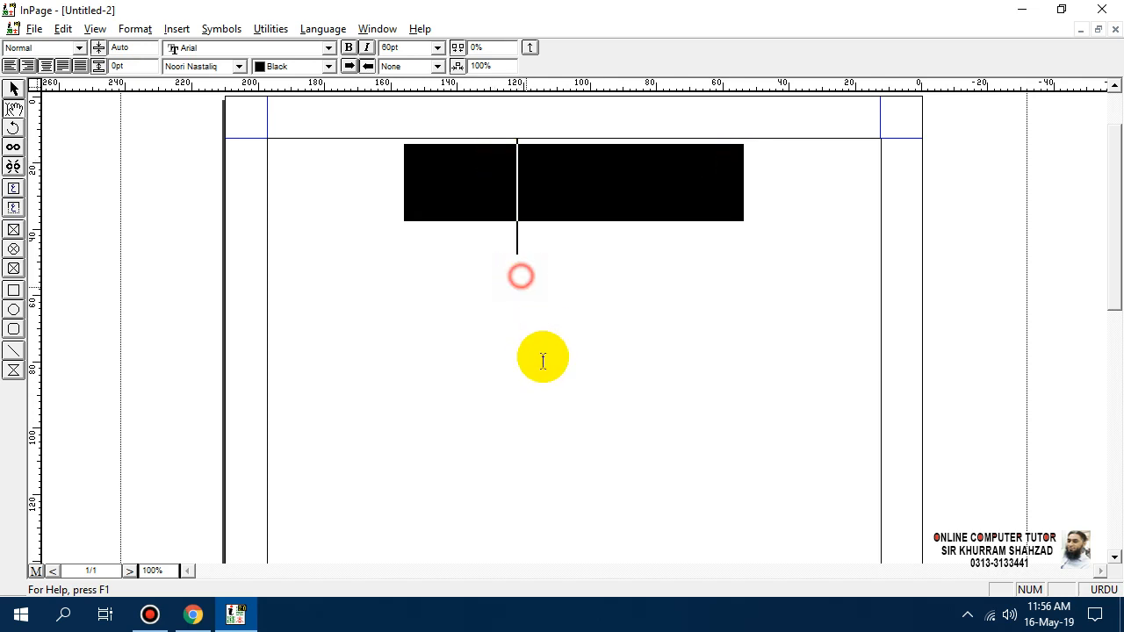
pyautogui.click(13, 88)
pyautogui.click(508, 328)
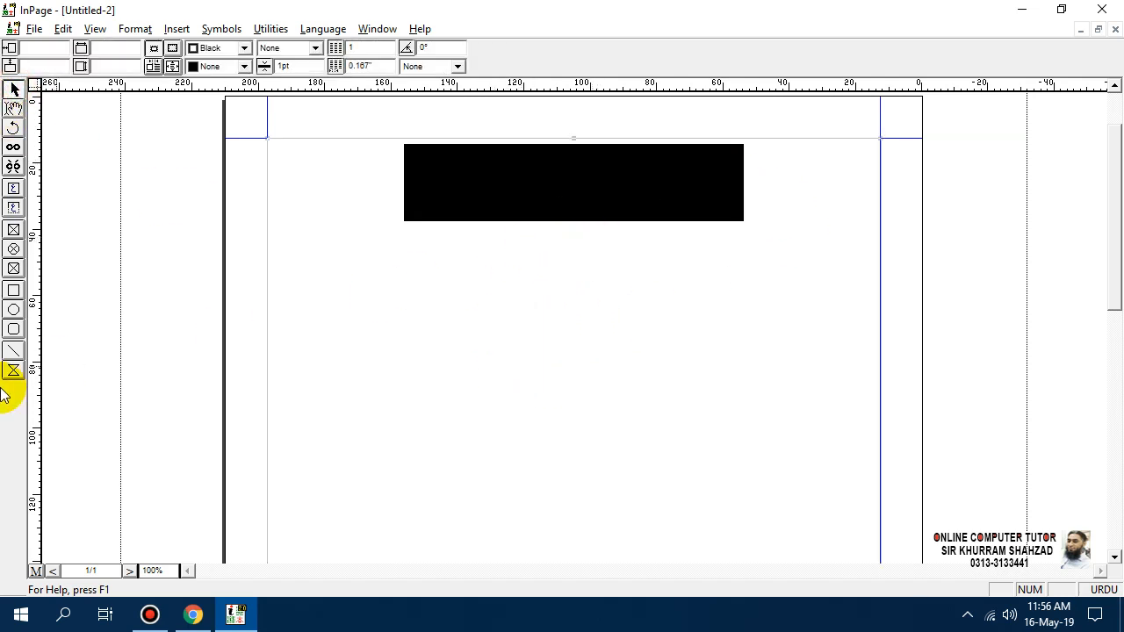
pyautogui.click(13, 107)
pyautogui.click(458, 191)
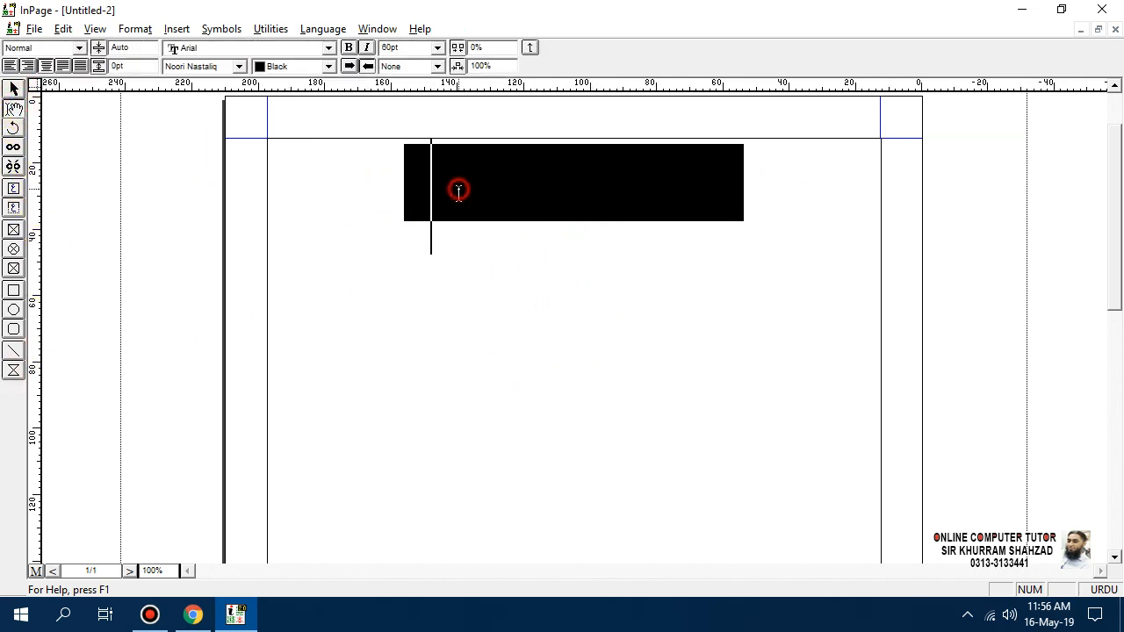
pyautogui.hotkey('ctrl', 'a')
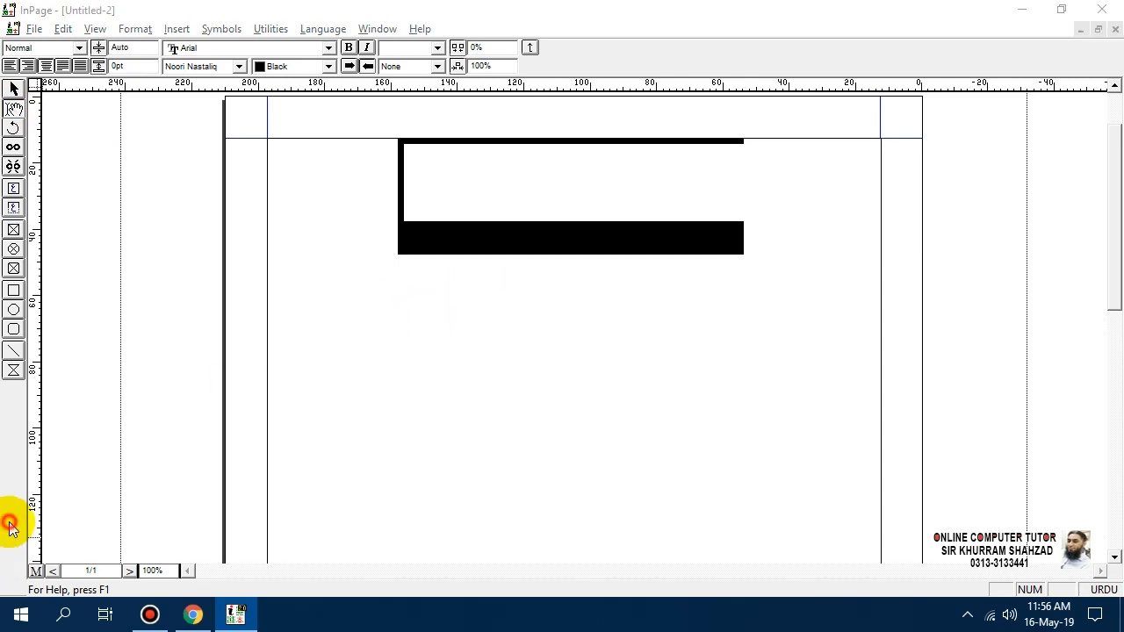
# Step: Set the Greek Text Below threshold back to 7pt
pyautogui.doubleClick(9, 523)
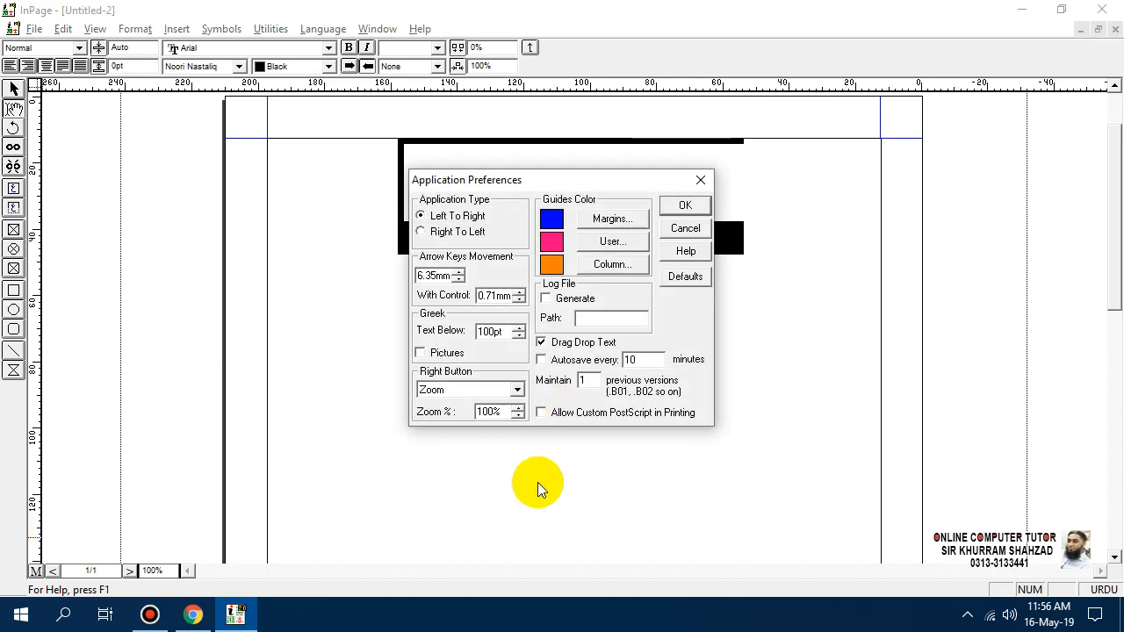
pyautogui.doubleClick(490, 330)
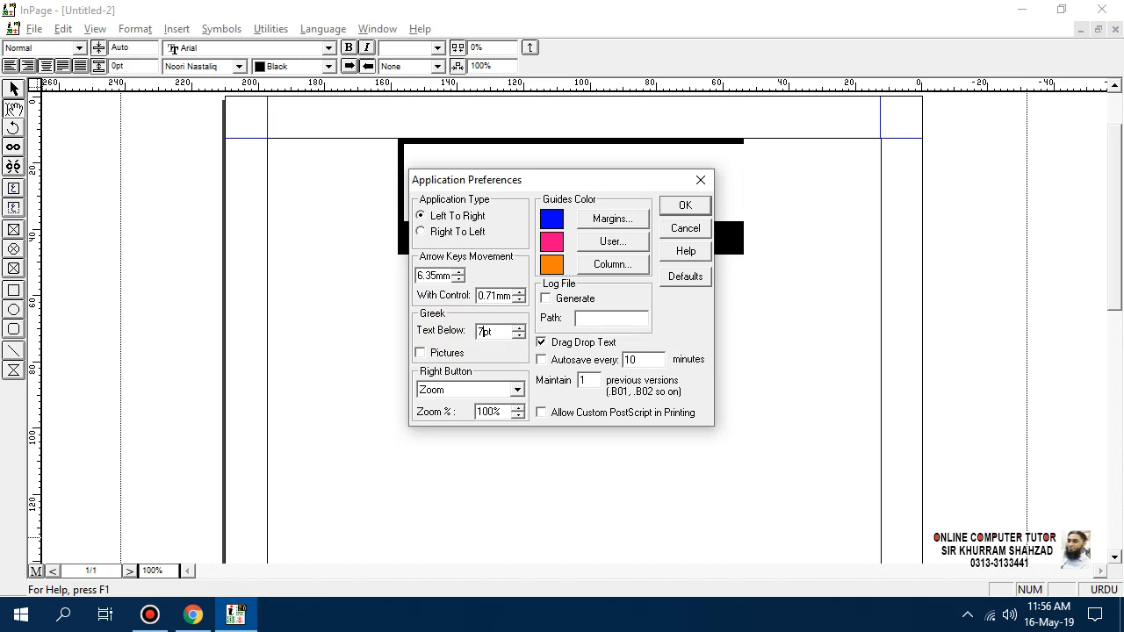
pyautogui.click(694, 207)
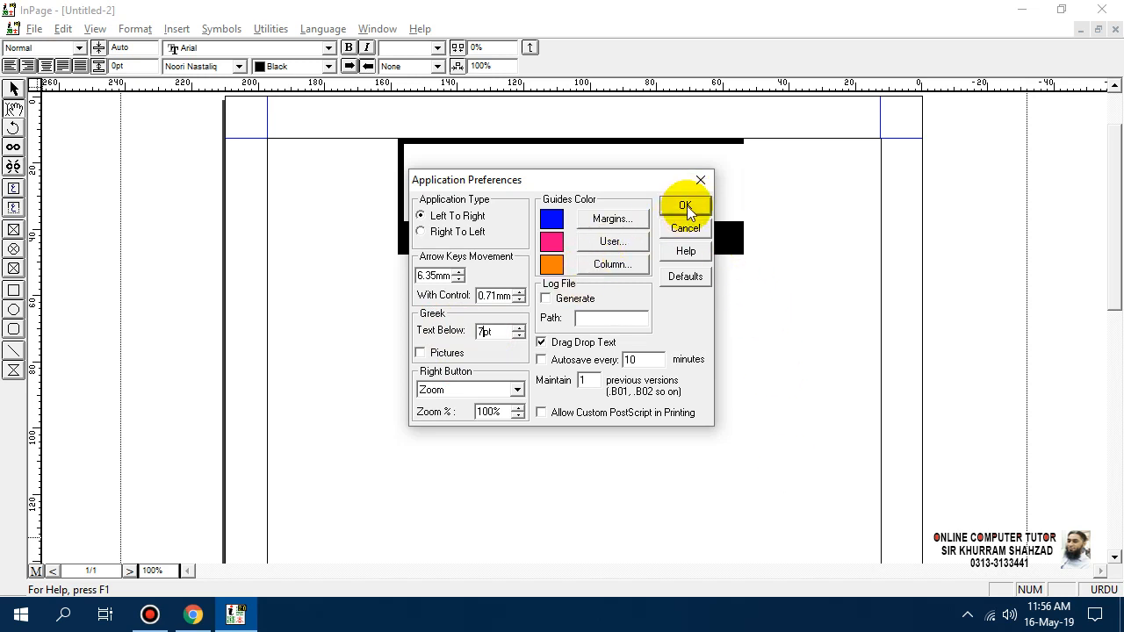
pyautogui.click(688, 207)
# Step: Resize the Urdu sentence to 72pt, justify it, then cancel Application Preferences
pyautogui.click(437, 48)
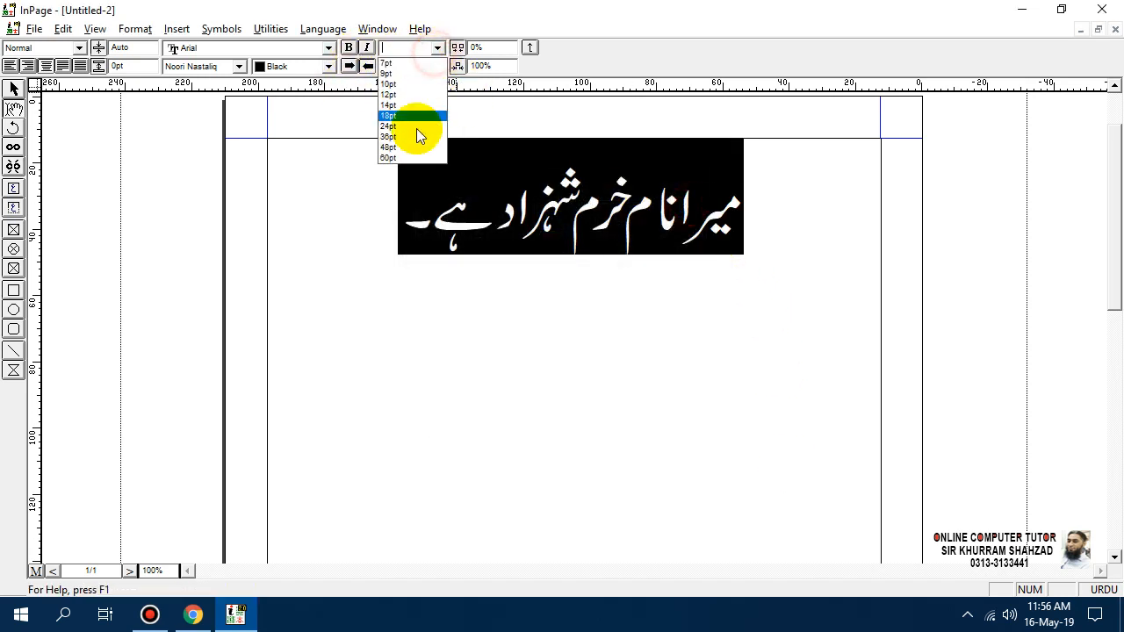
pyautogui.click(416, 147)
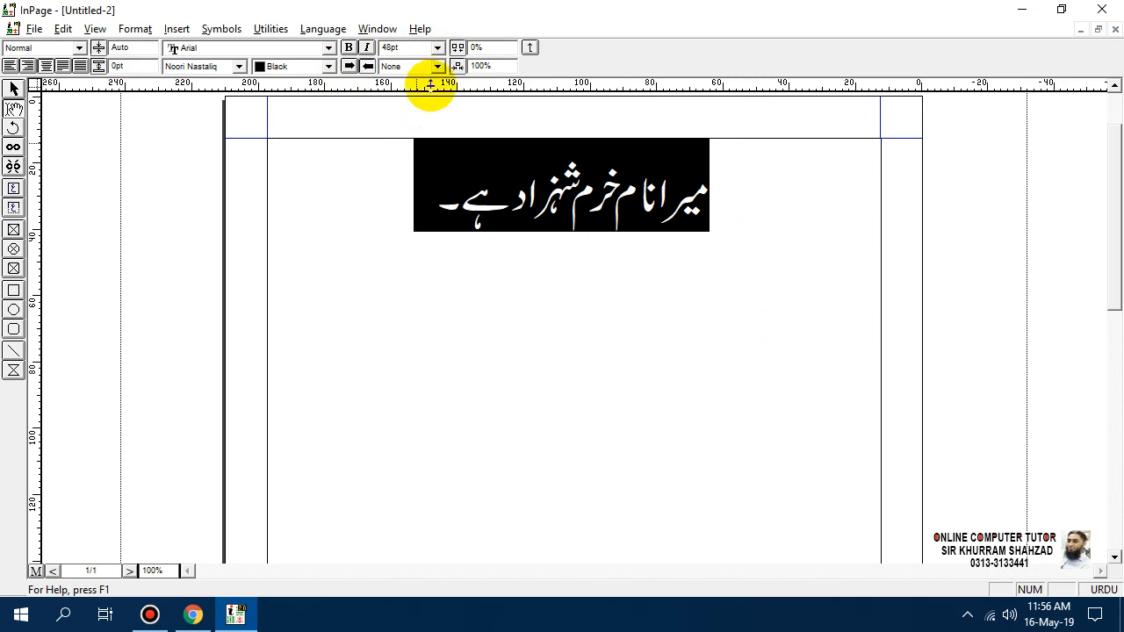
pyautogui.click(437, 47)
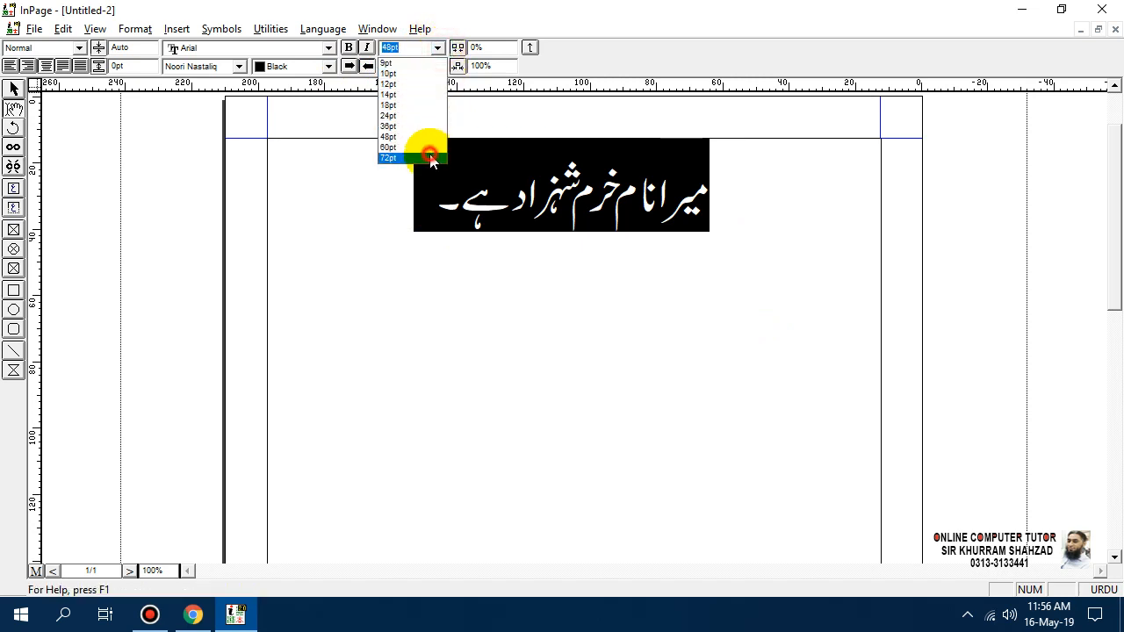
pyautogui.click(430, 158)
pyautogui.click(97, 67)
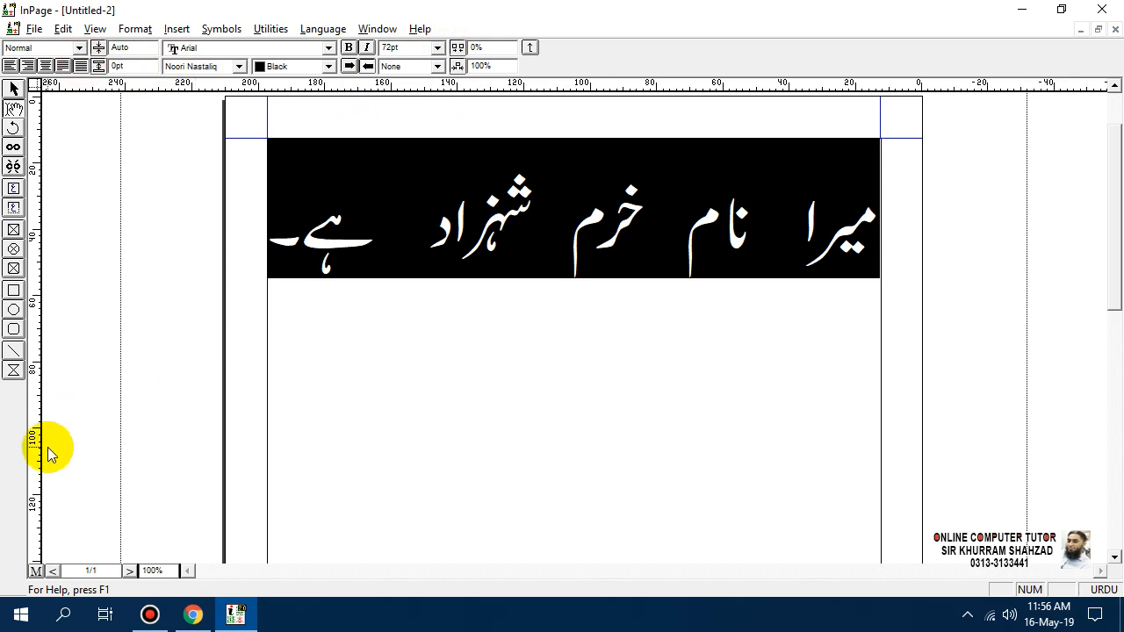
pyautogui.doubleClick(12, 444)
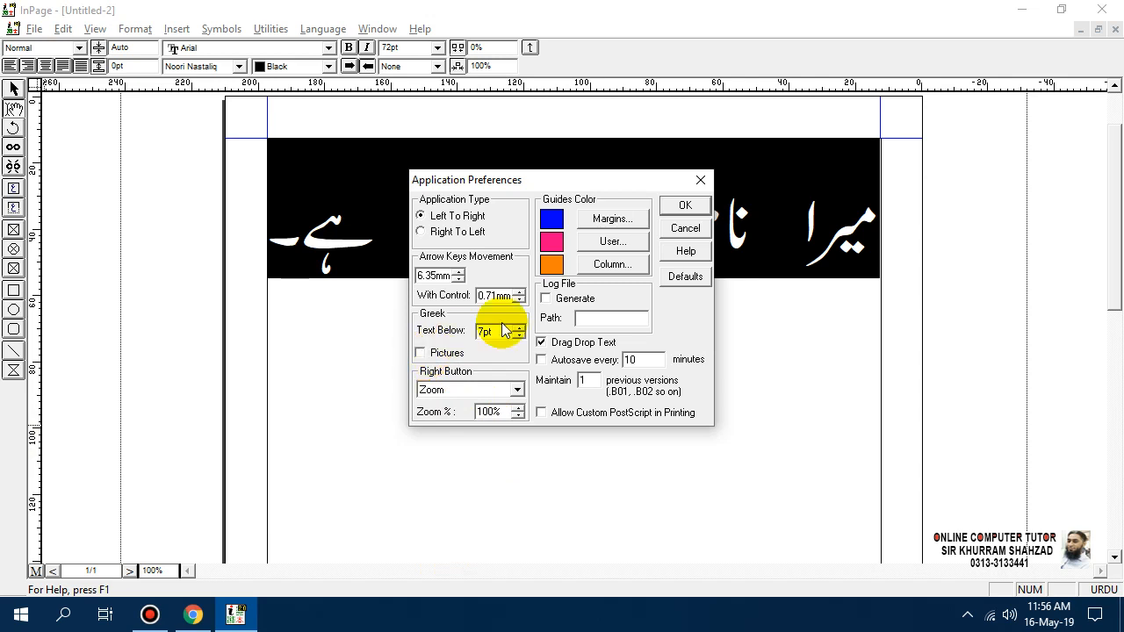
pyautogui.click(693, 229)
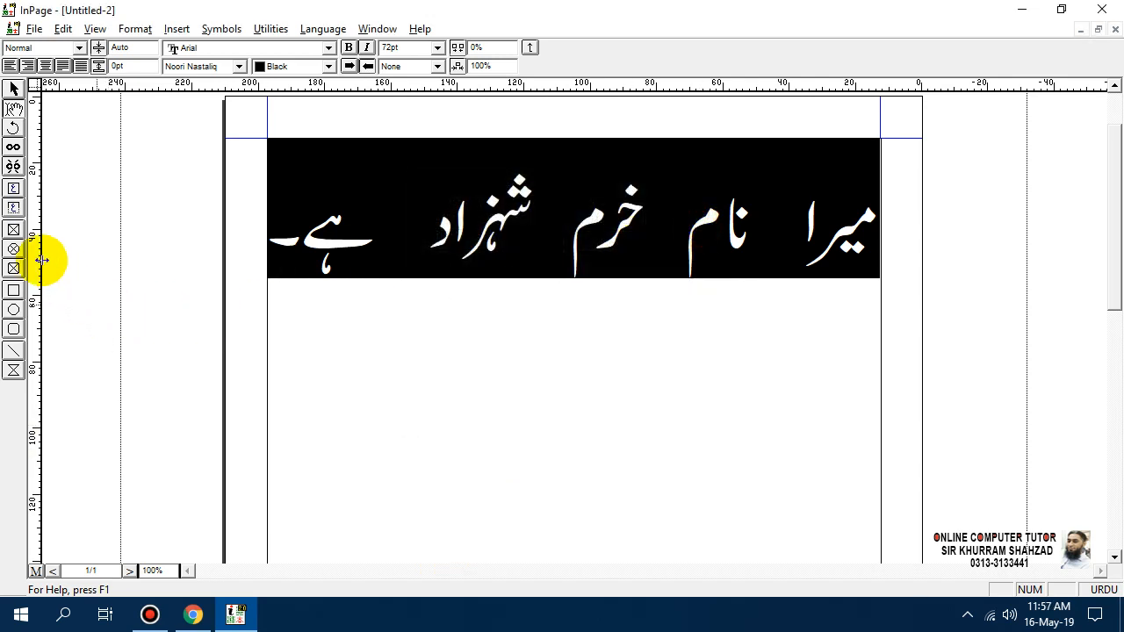
# Step: Draw a picture frame below the Urdu sentence and import the mountain photo from Downloads
pyautogui.click(14, 232)
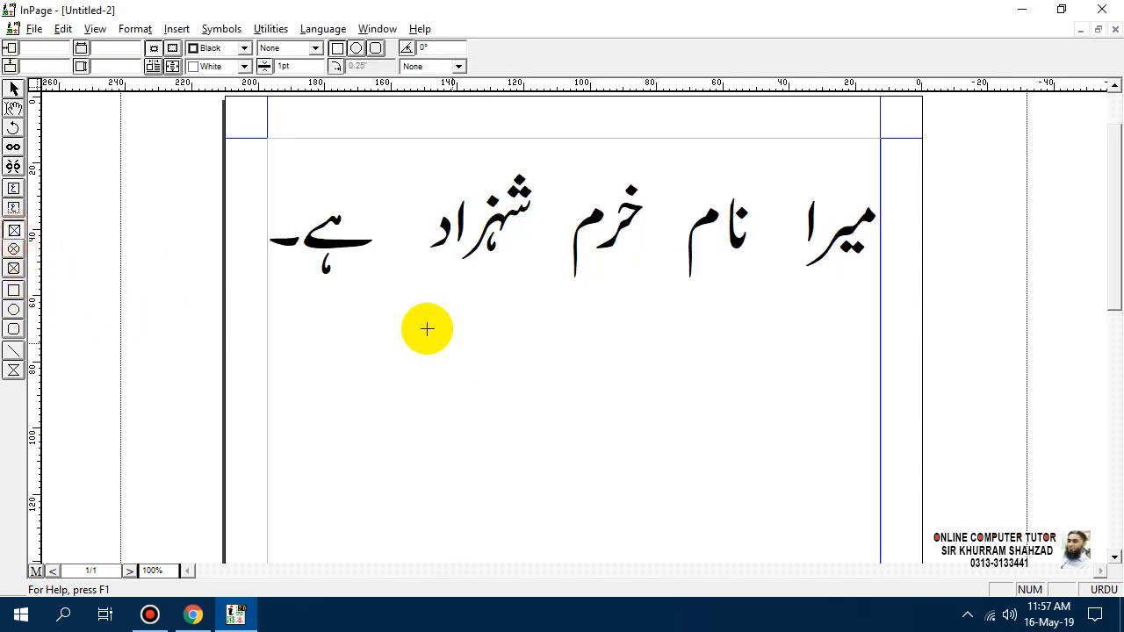
pyautogui.moveTo(418, 324)
pyautogui.mouseDown()
pyautogui.moveTo(624, 454)
pyautogui.moveTo(659, 514)
pyautogui.mouseUp()
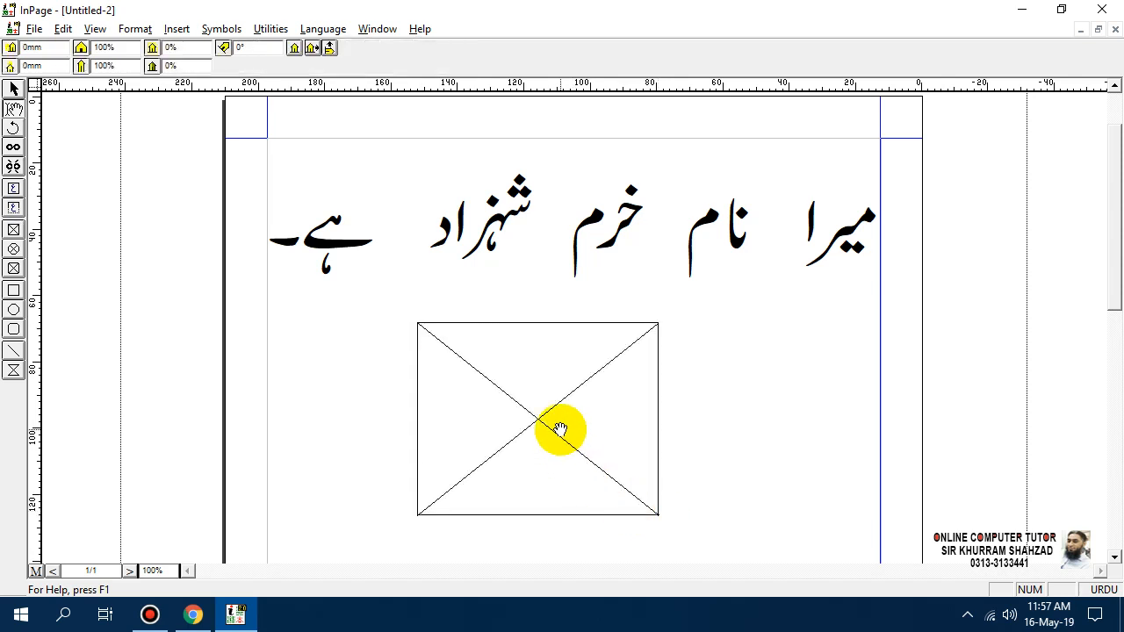
pyautogui.doubleClick(560, 432)
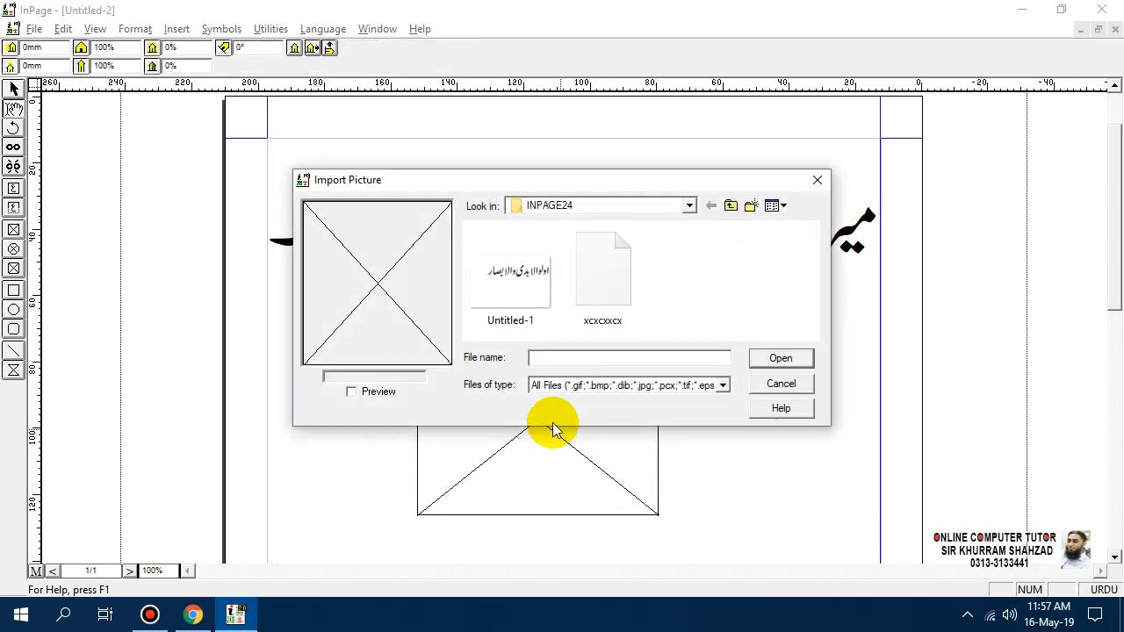
pyautogui.click(691, 207)
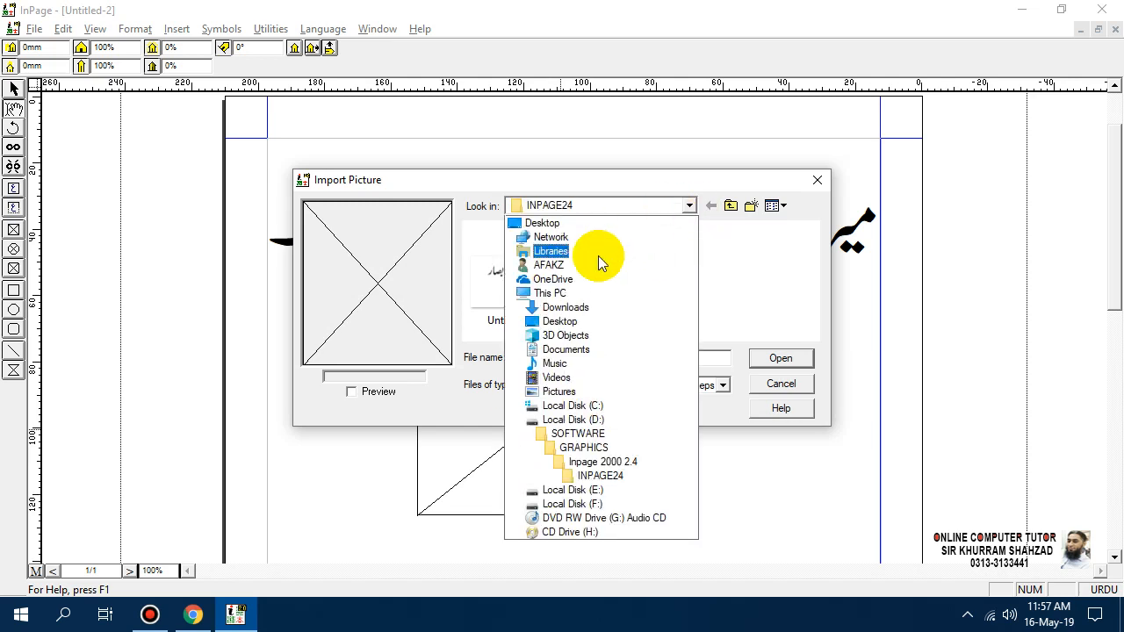
pyautogui.click(598, 307)
pyautogui.doubleClick(573, 290)
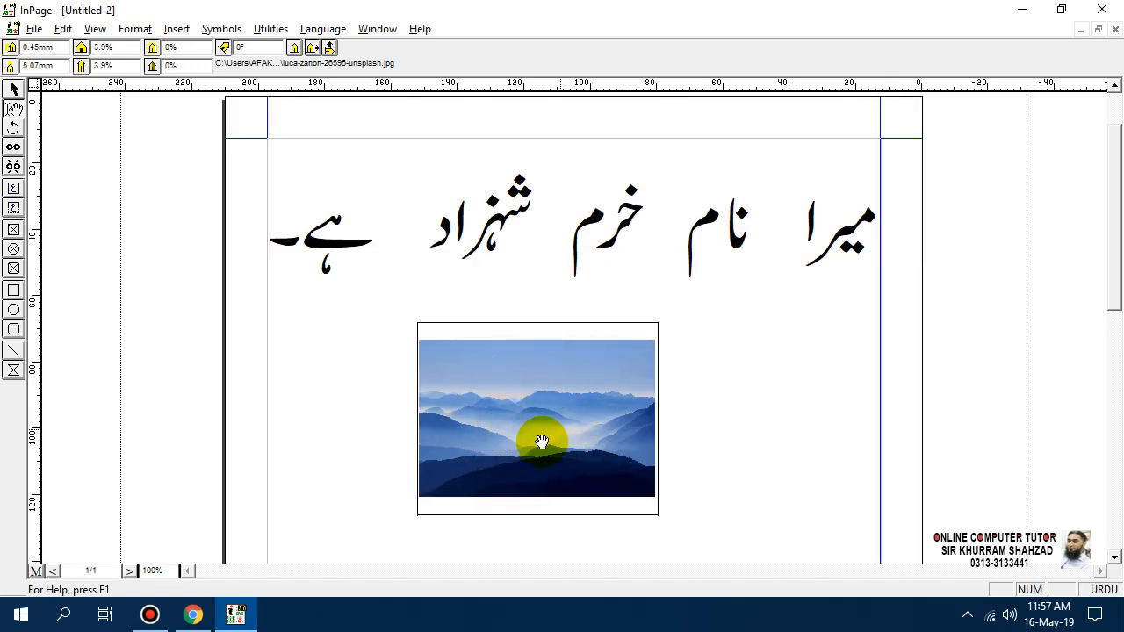
pyautogui.click(13, 88)
pyautogui.click(514, 357)
# Step: Enable Greek Pictures and widen the picture frame to 91.28mm
pyautogui.doubleClick(14, 456)
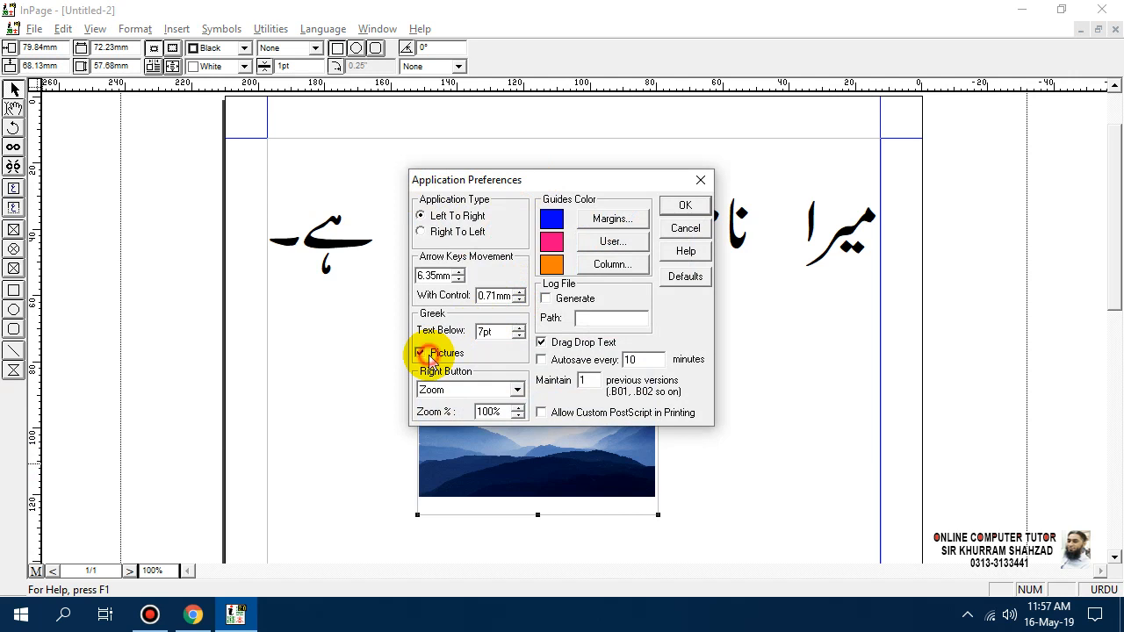
pyautogui.click(682, 207)
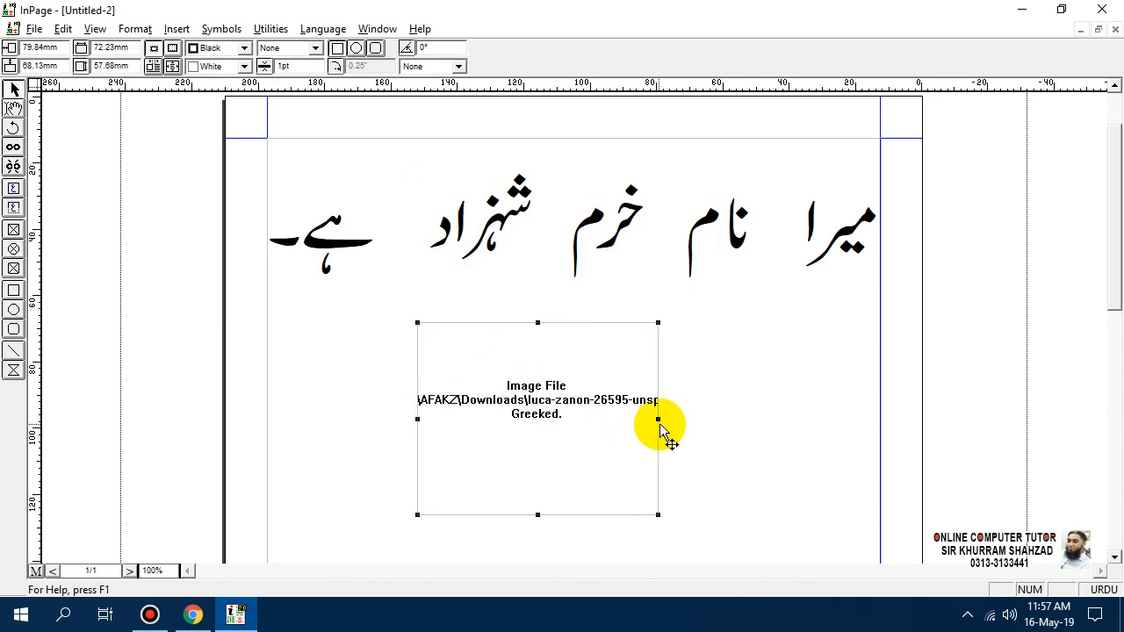
pyautogui.moveTo(659, 418); pyautogui.dragTo(799, 420)
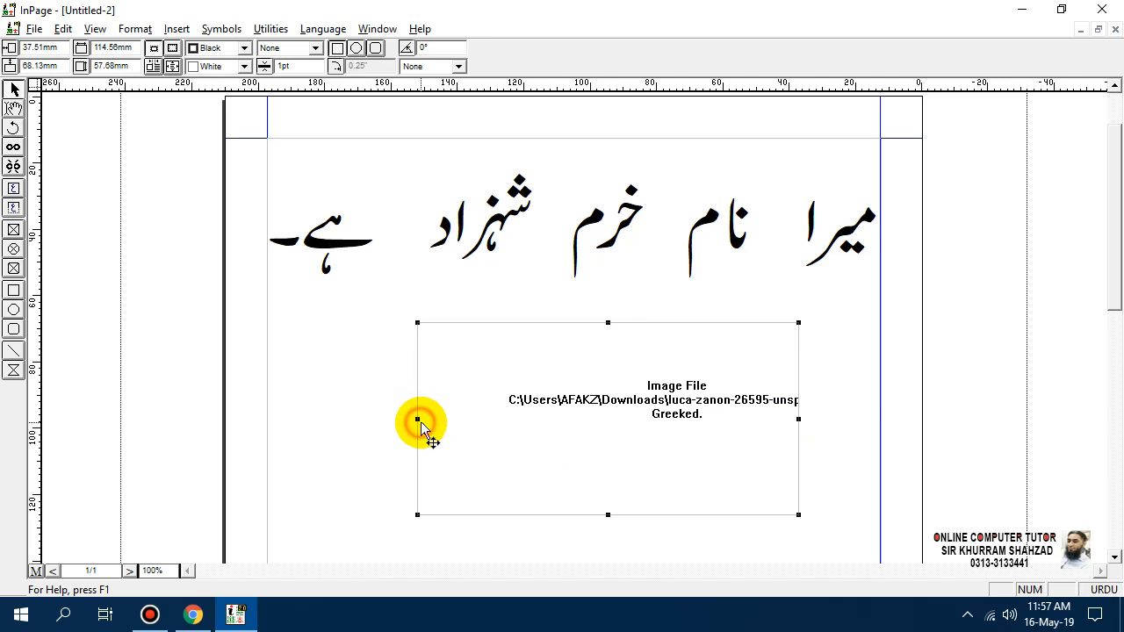
pyautogui.moveTo(419, 419); pyautogui.dragTo(495, 411)
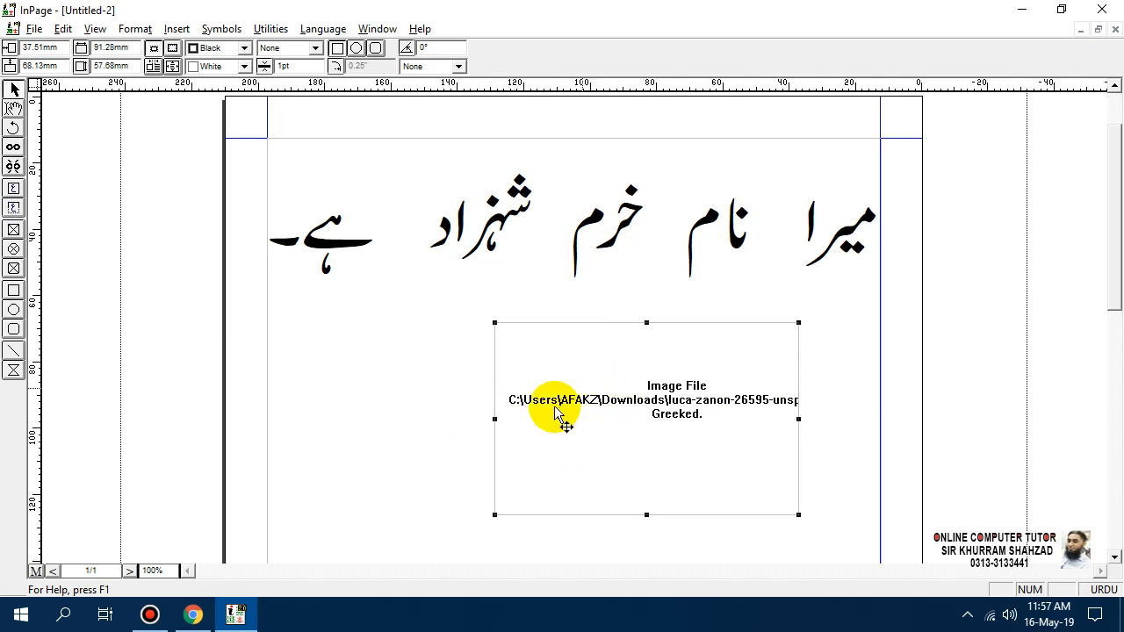
pyautogui.doubleClick(21, 416)
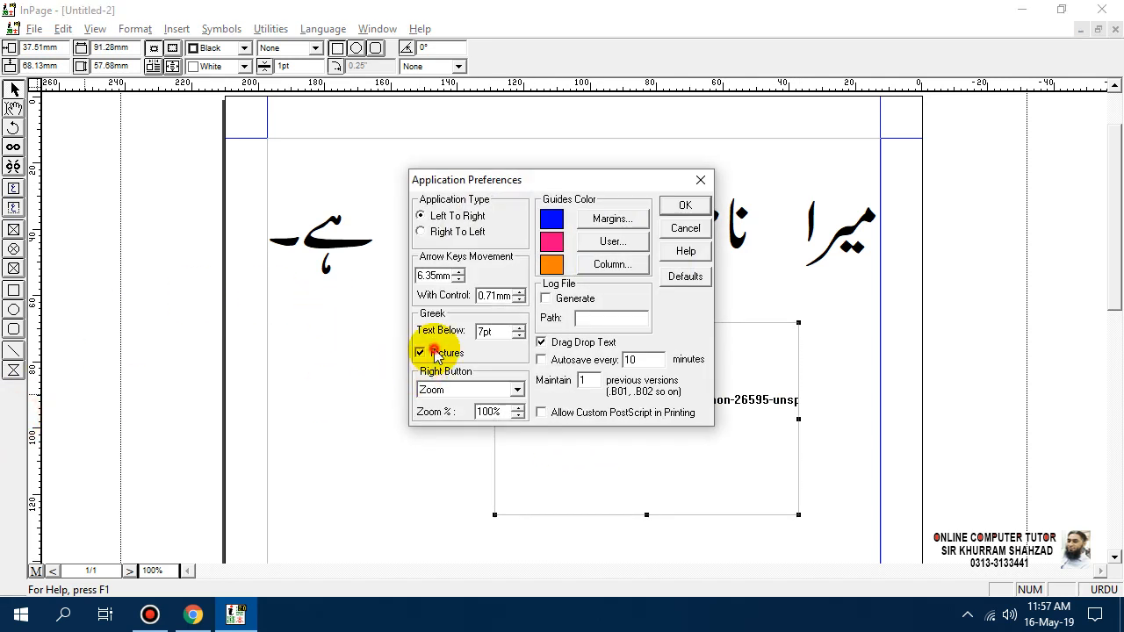
# Step: Turn picture greeking off and resize the photo frame to 63.24 × 49.74 mm
pyautogui.click(676, 206)
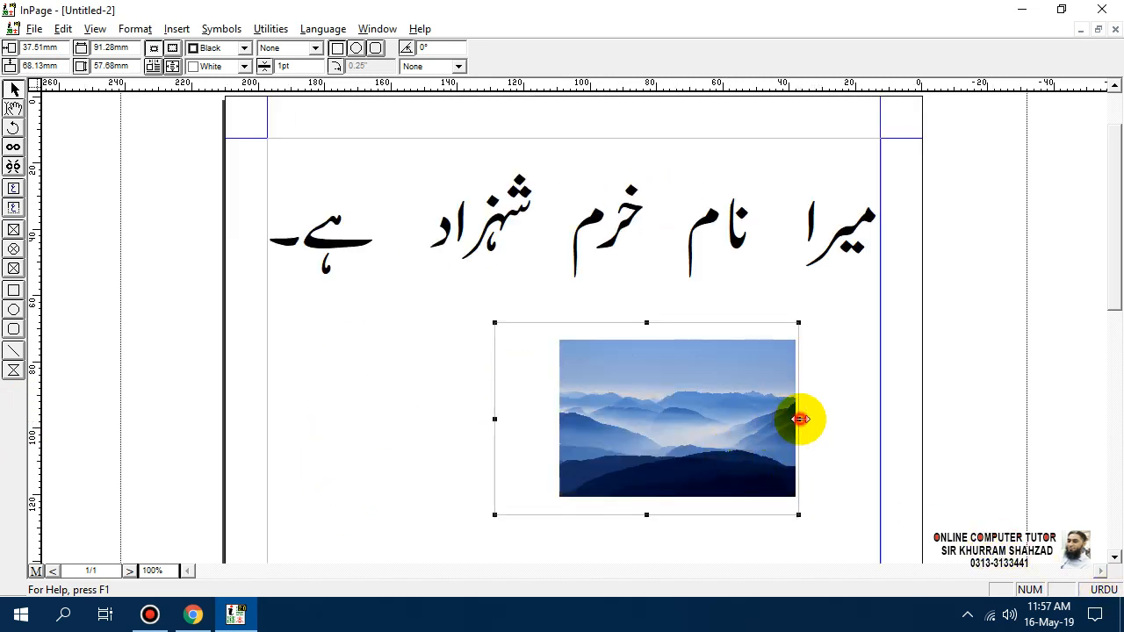
pyautogui.moveTo(801, 419); pyautogui.dragTo(708, 411)
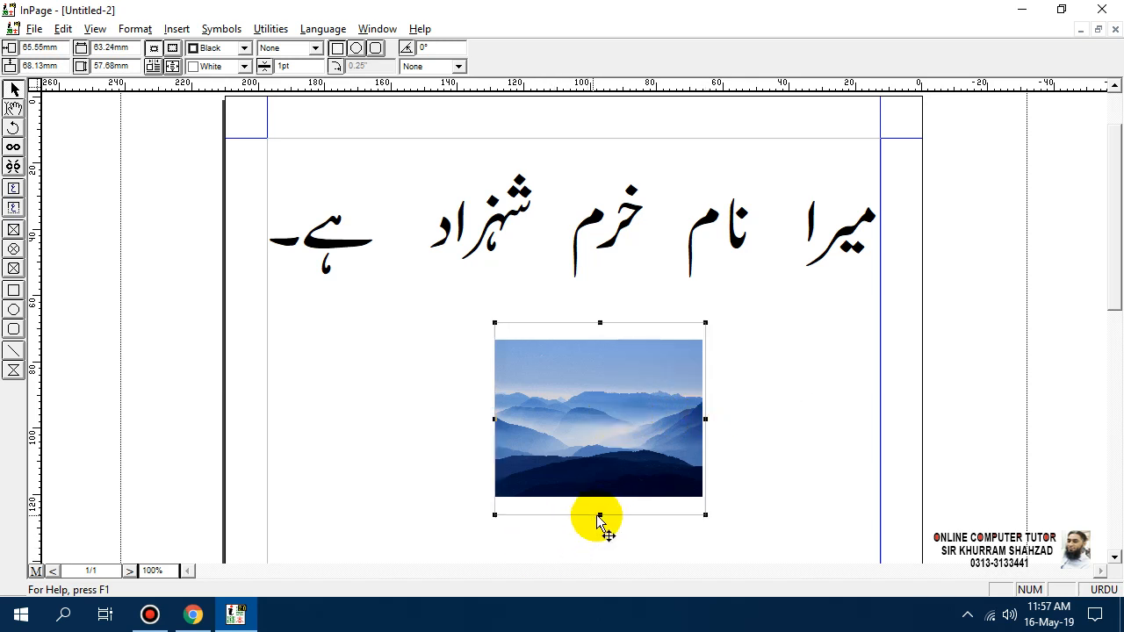
pyautogui.moveTo(599, 516); pyautogui.dragTo(602, 485)
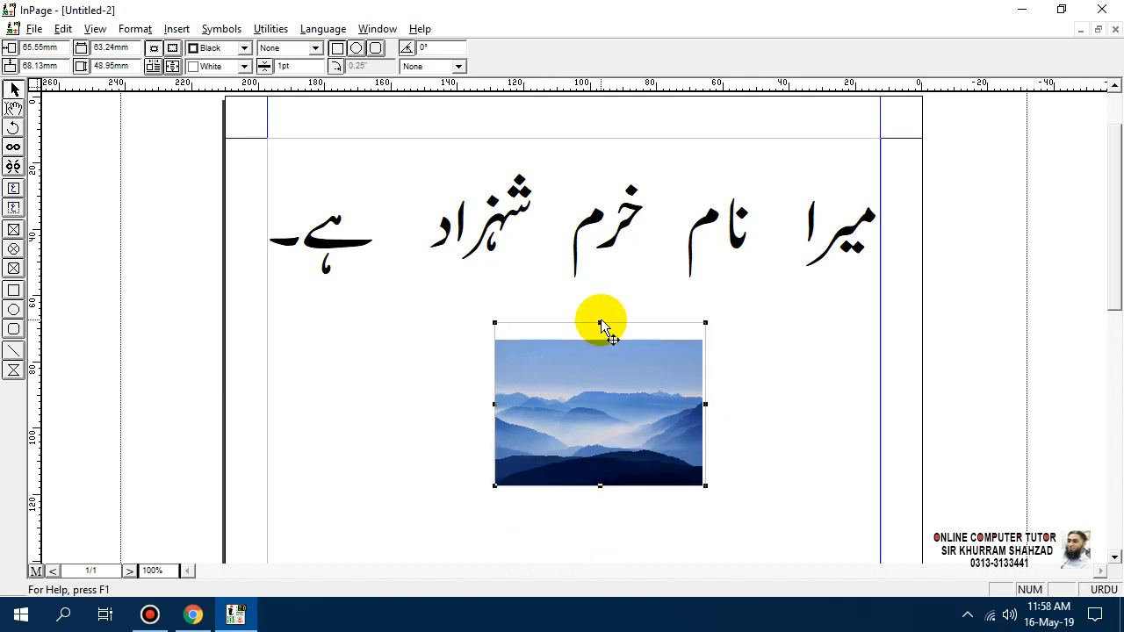
pyautogui.moveTo(600, 324); pyautogui.dragTo(603, 337)
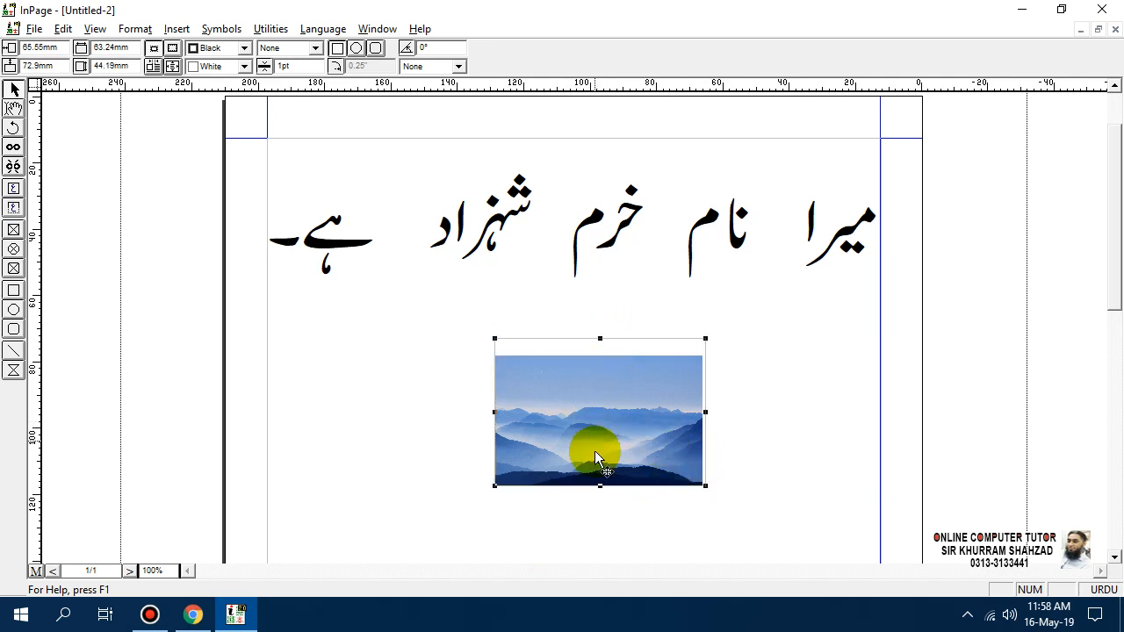
pyautogui.moveTo(601, 486); pyautogui.dragTo(601, 504)
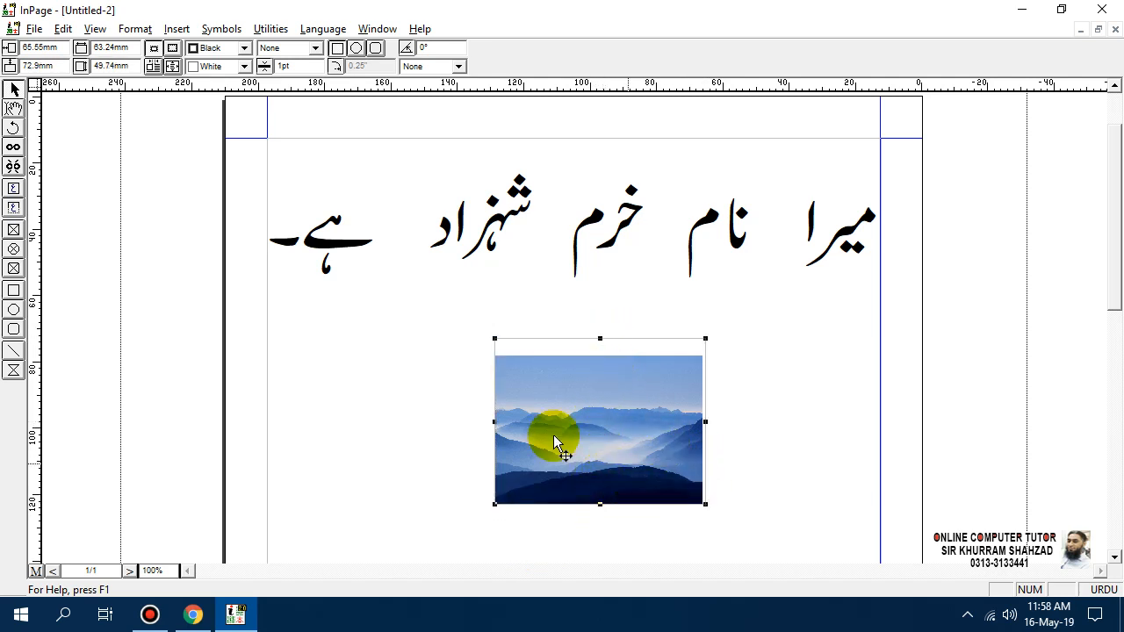
# Step: Set the Right Button preference to Floating Menu
pyautogui.doubleClick(16, 432)
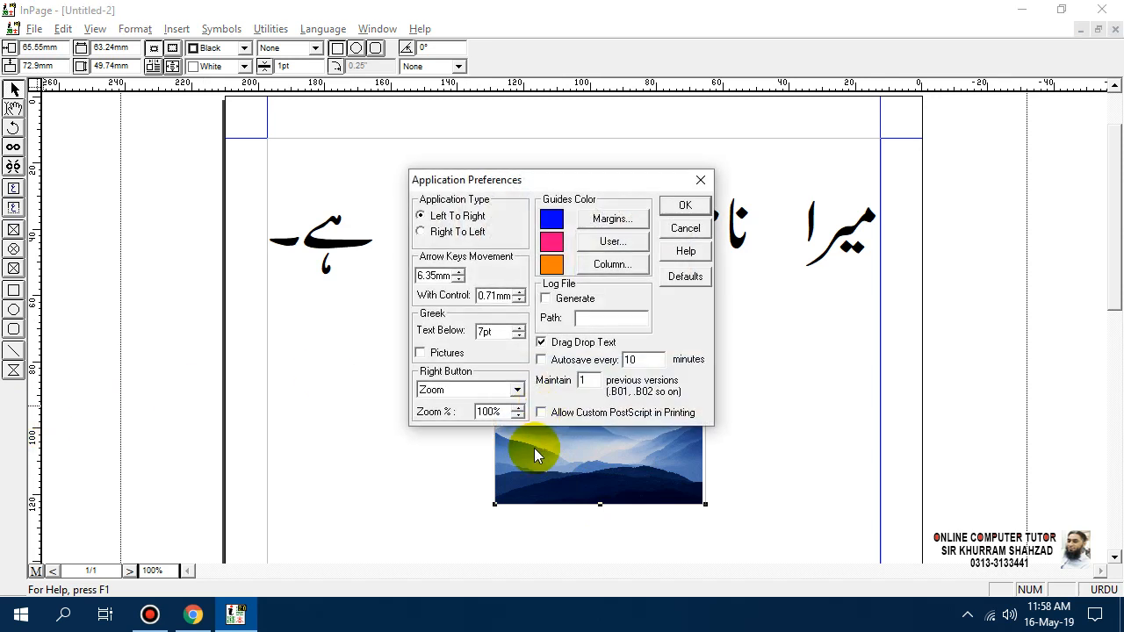
pyautogui.click(507, 390)
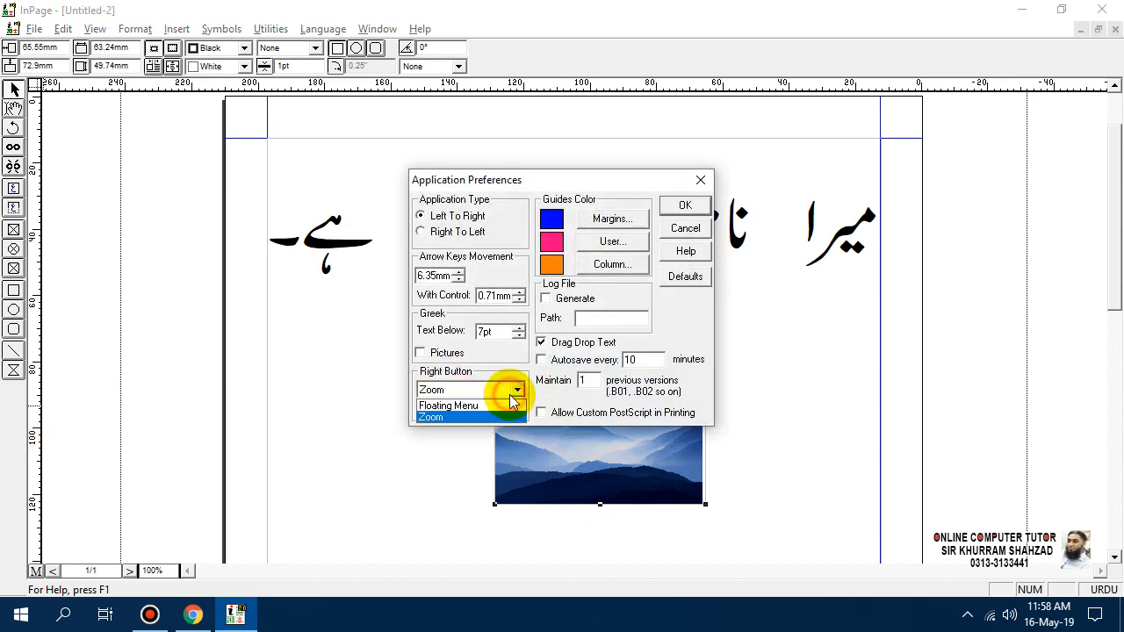
pyautogui.click(477, 406)
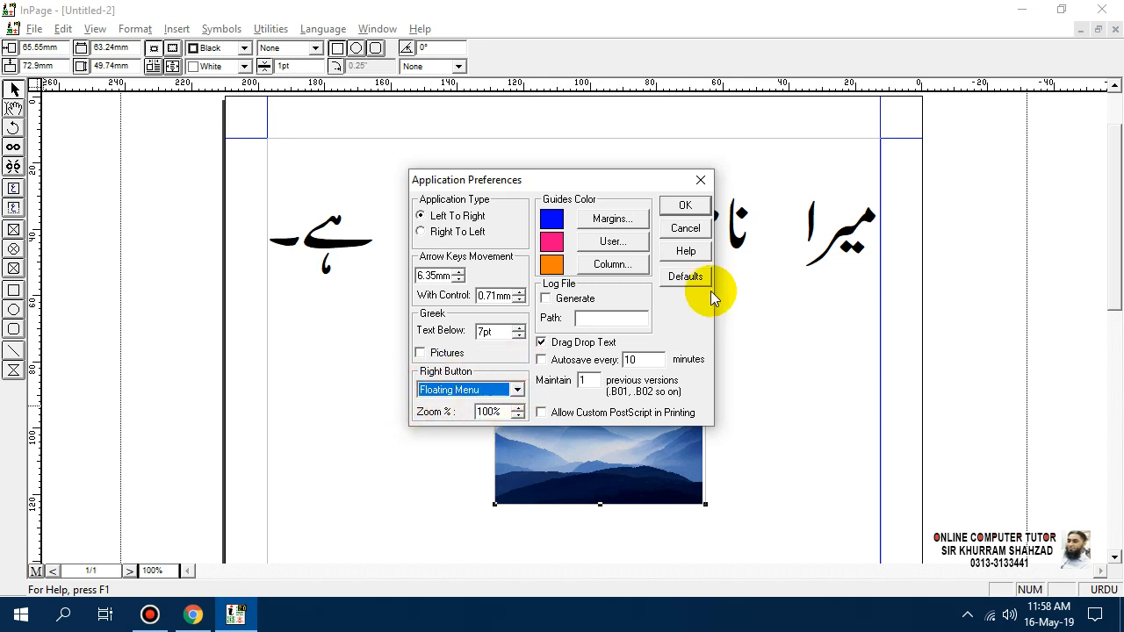
pyautogui.click(685, 204)
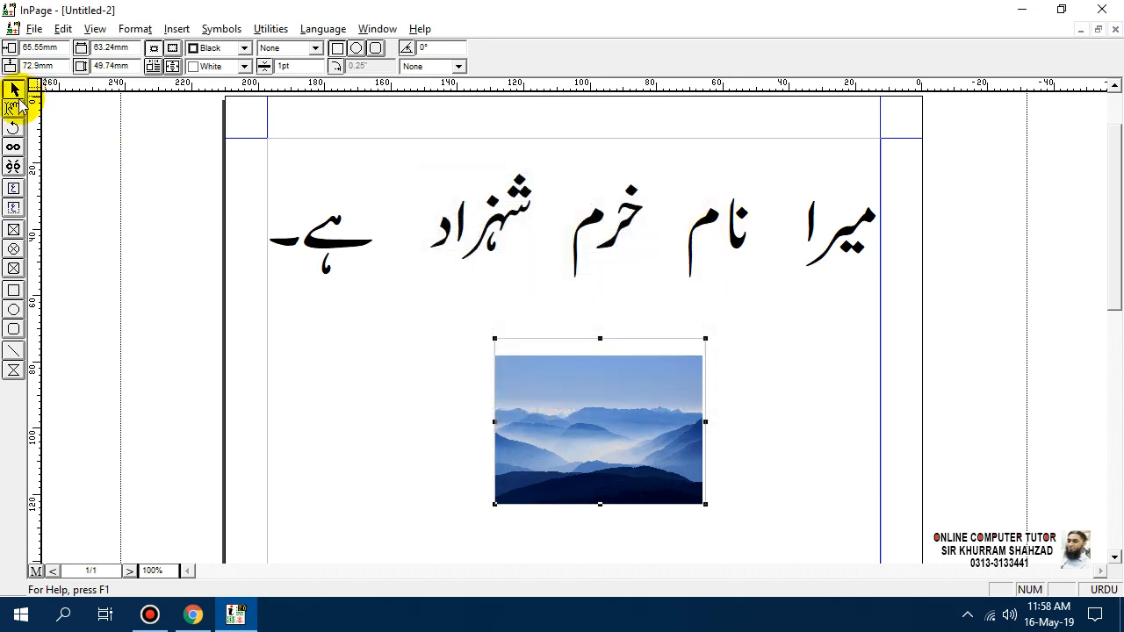
# Step: Select the Urdu sentence and zoom the view to 50% from the floating menu
pyautogui.click(14, 107)
pyautogui.click(869, 229)
pyautogui.moveTo(870, 228); pyautogui.dragTo(264, 244)
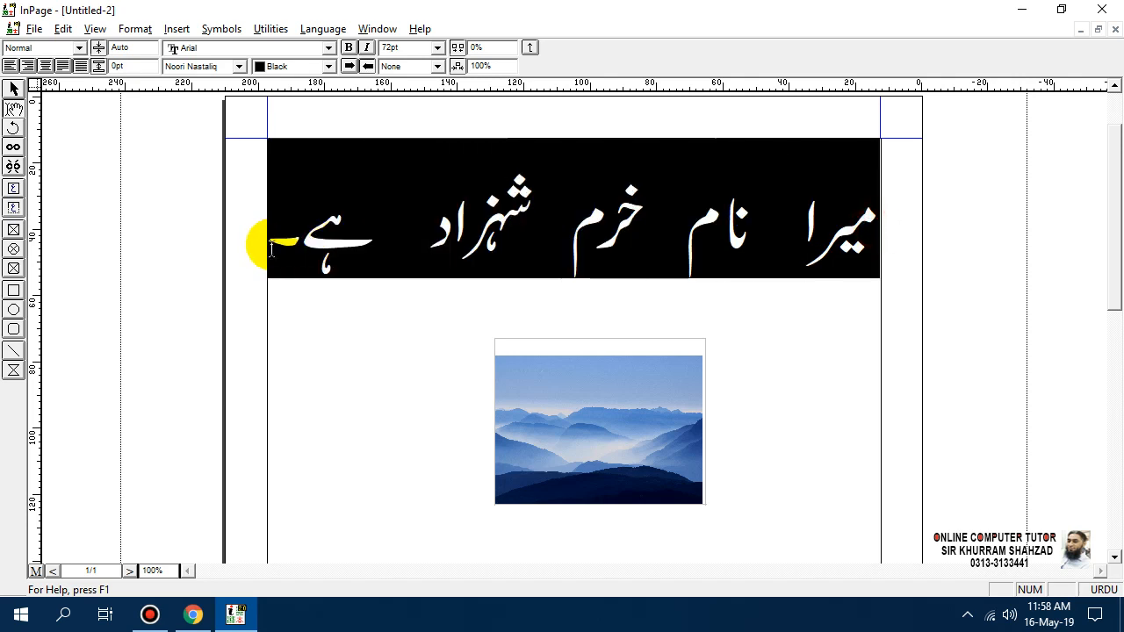
pyautogui.rightClick(448, 234)
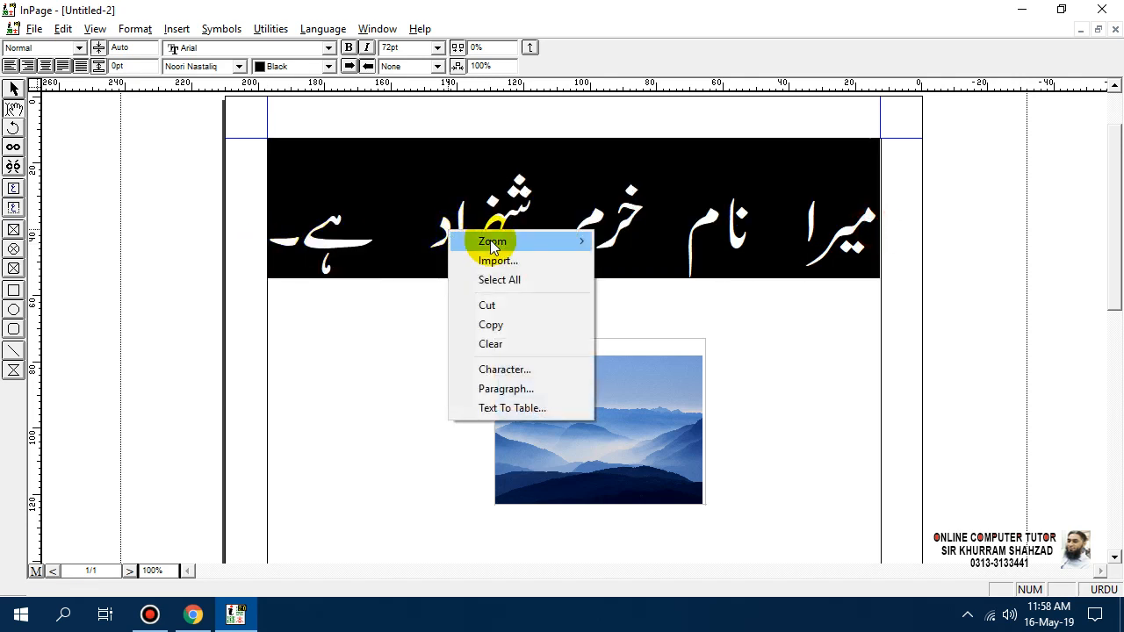
pyautogui.moveTo(492, 246)
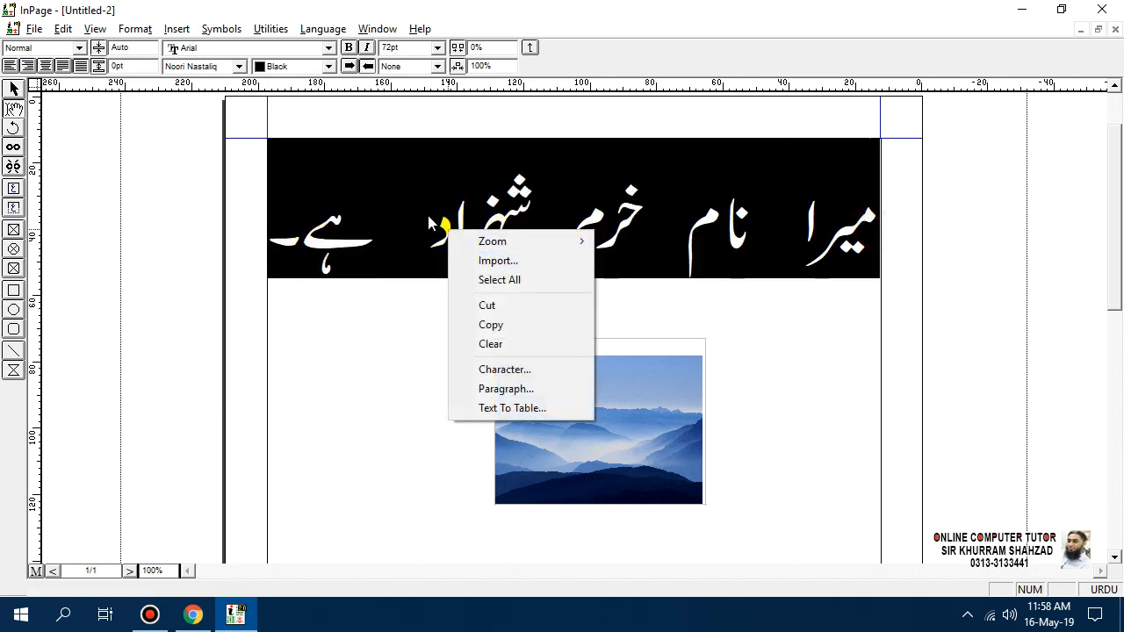
pyautogui.moveTo(529, 244)
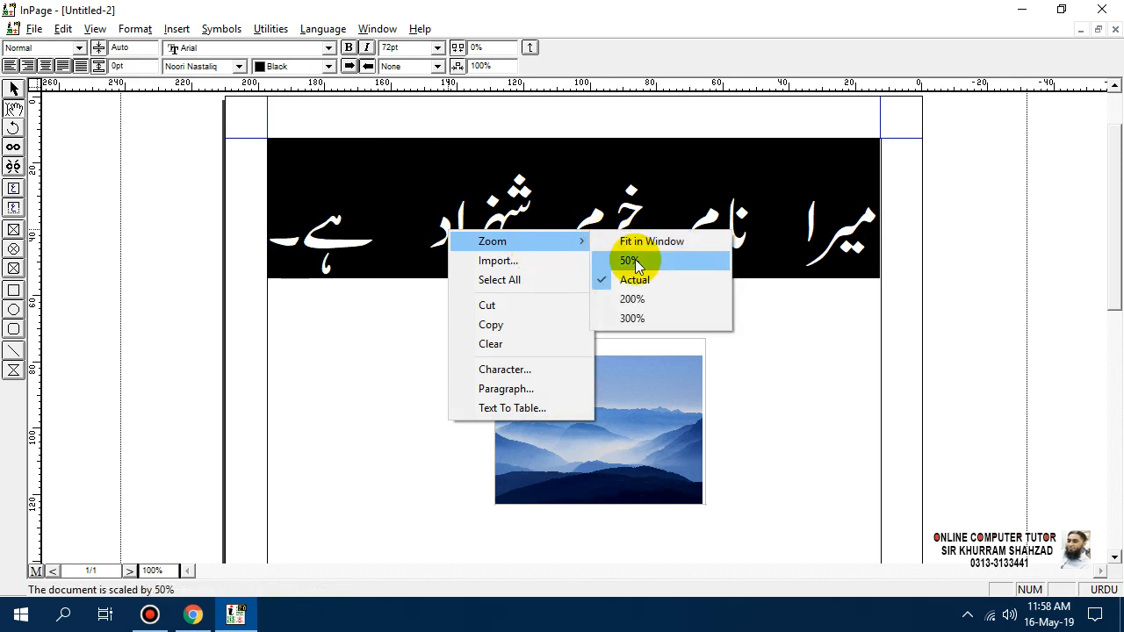
pyautogui.click(633, 259)
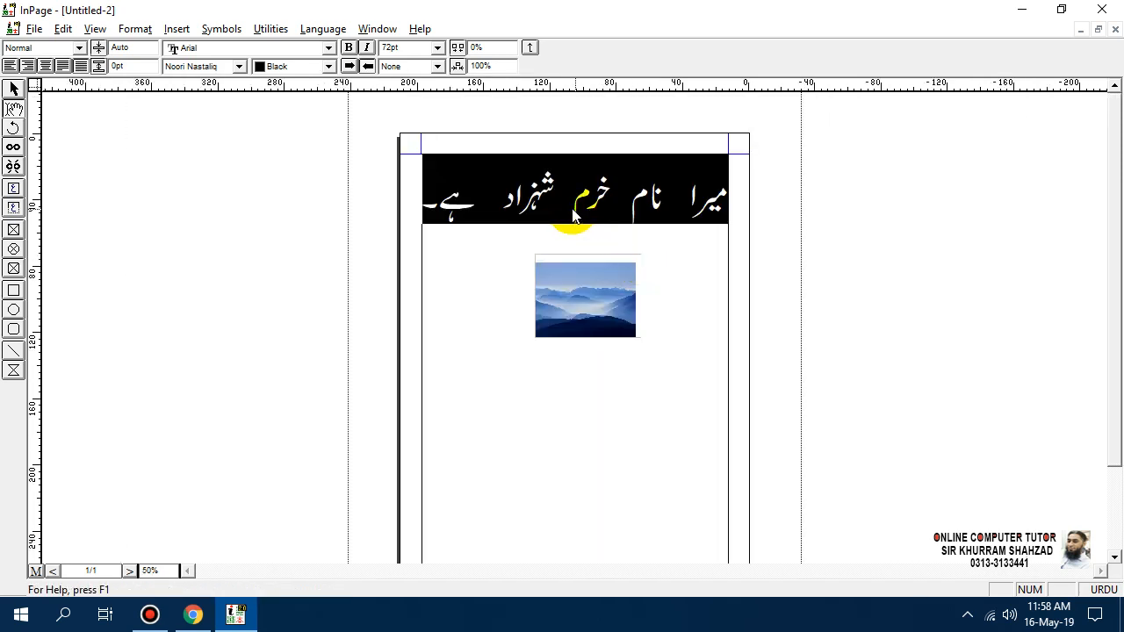
# Step: Zoom to 200%, then back to Actual size, using the floating menu
pyautogui.rightClick(556, 201)
pyautogui.moveTo(600, 209)
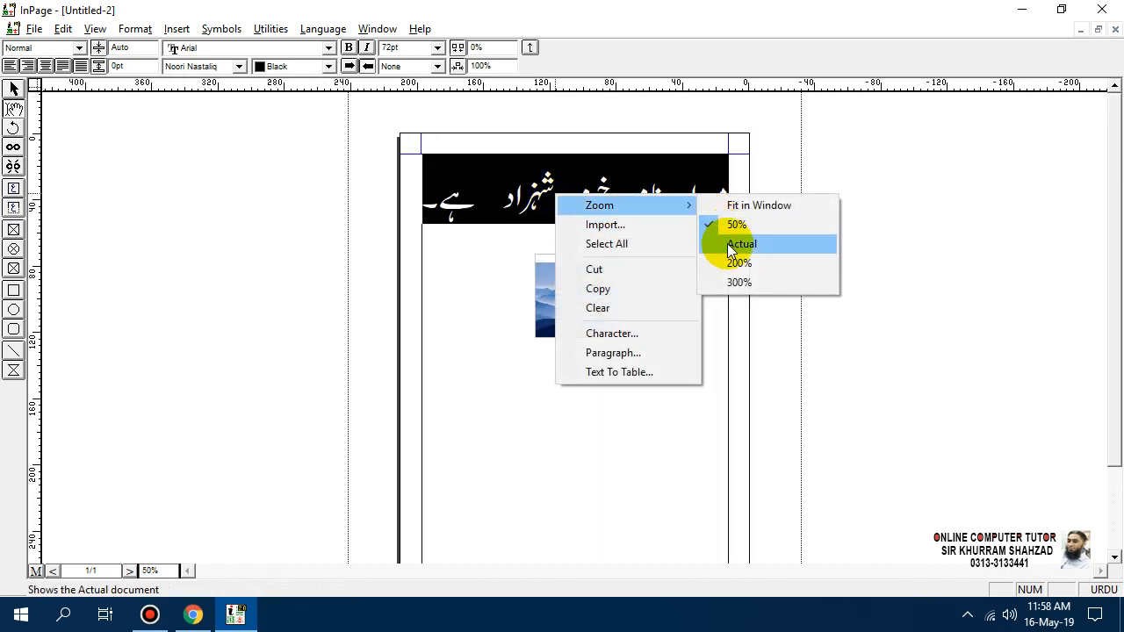
pyautogui.click(737, 263)
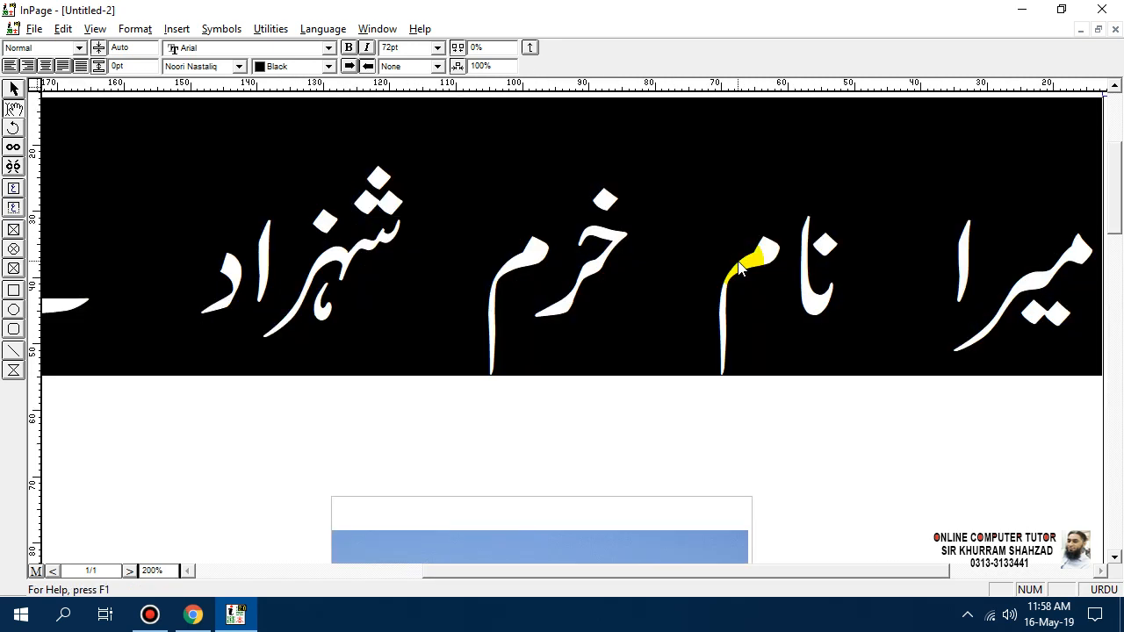
pyautogui.rightClick(556, 226)
pyautogui.moveTo(610, 237)
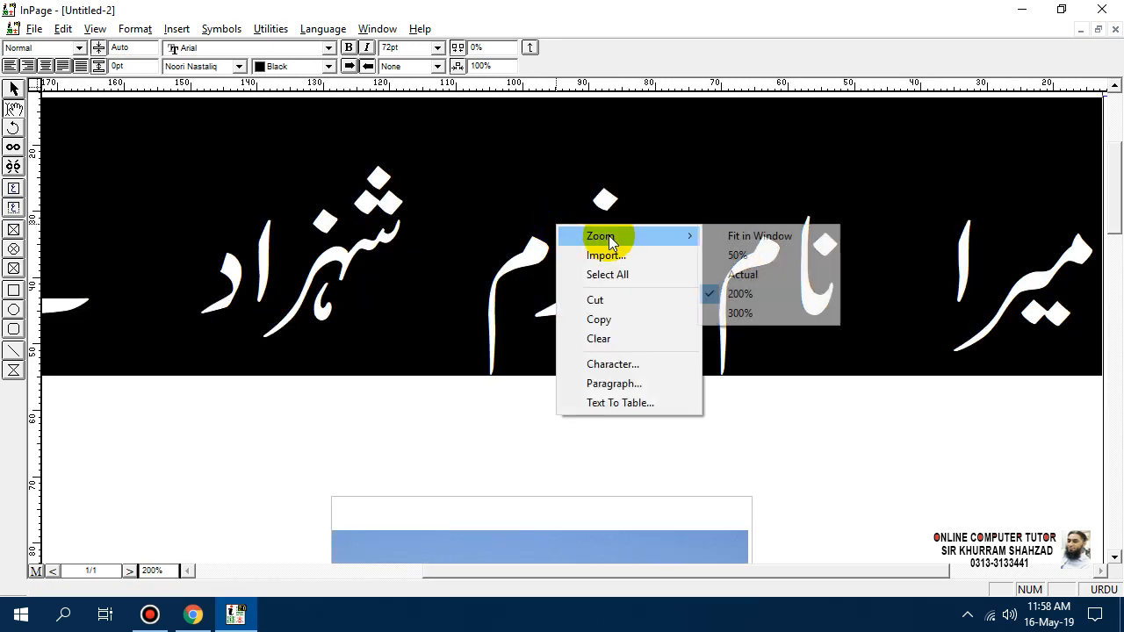
pyautogui.click(755, 274)
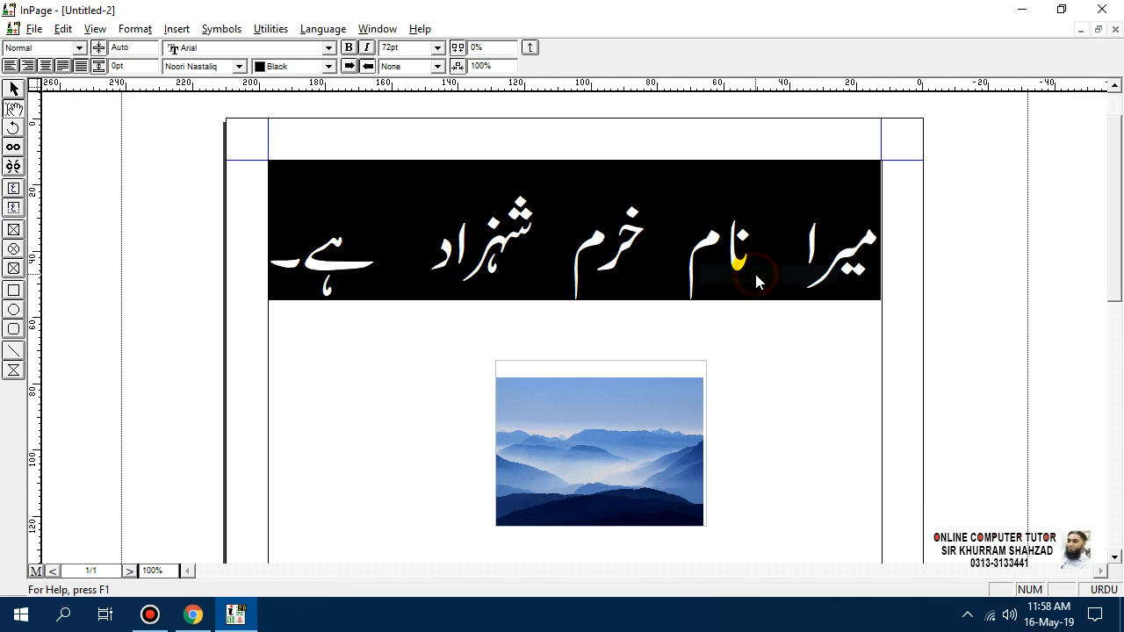
pyautogui.rightClick(561, 256)
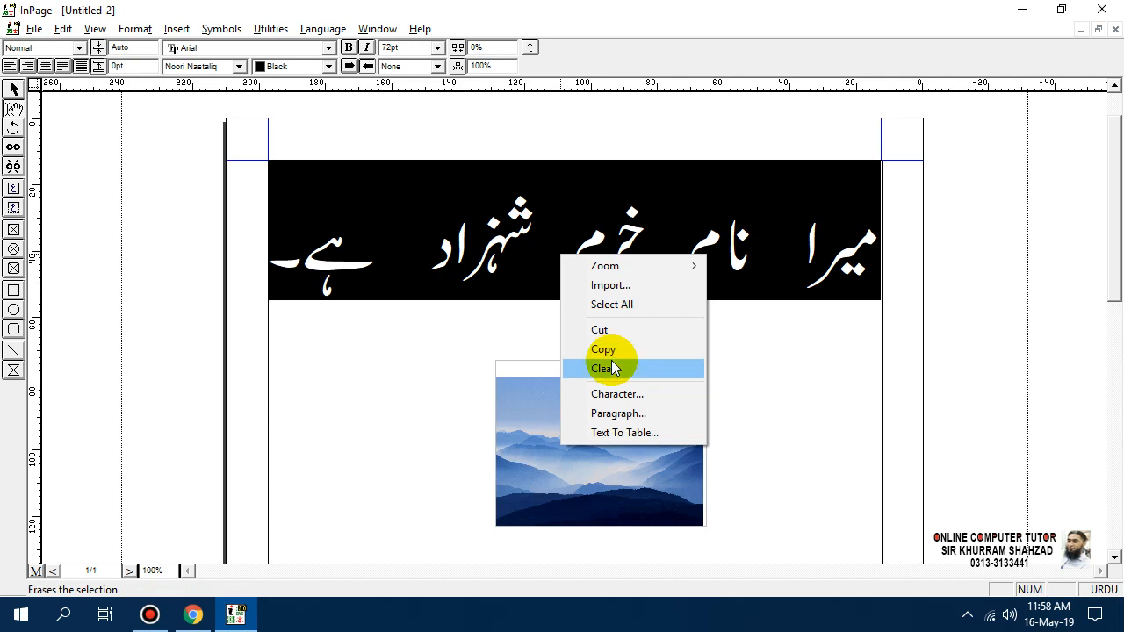
pyautogui.click(634, 12)
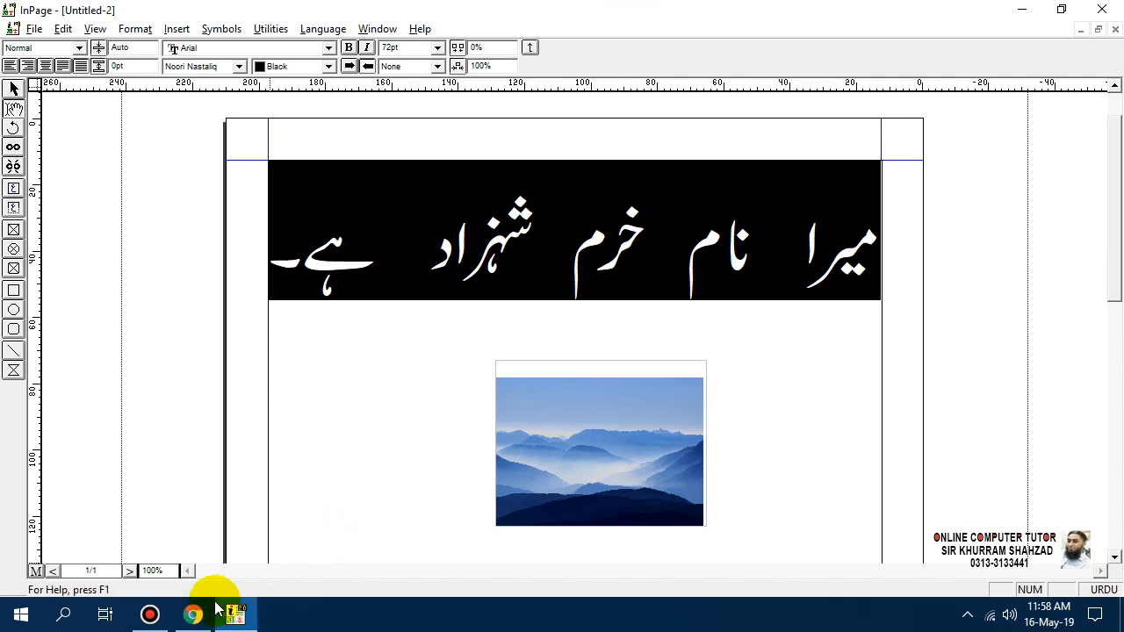
# Step: Set the Right Button preference back to Zoom
pyautogui.doubleClick(20, 479)
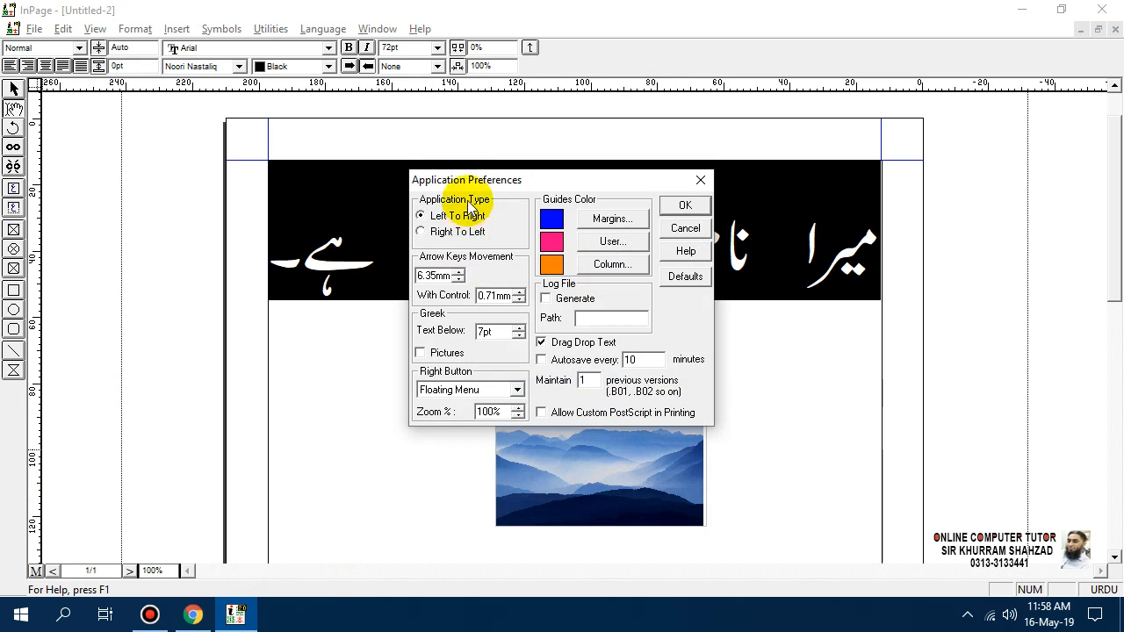
pyautogui.click(462, 399)
pyautogui.click(444, 421)
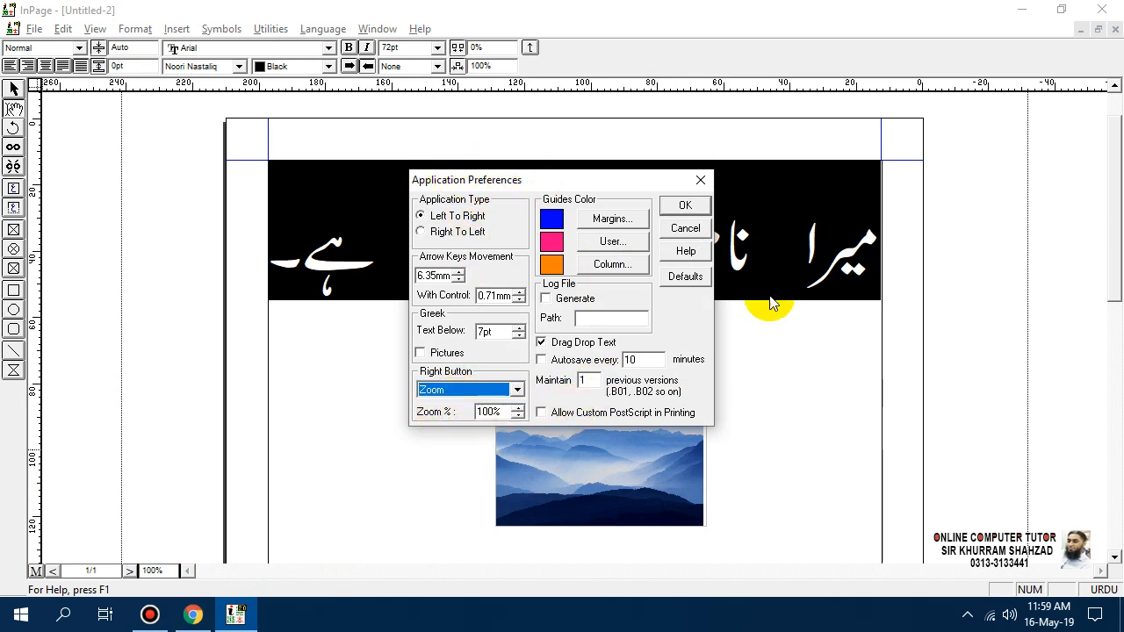
pyautogui.click(685, 205)
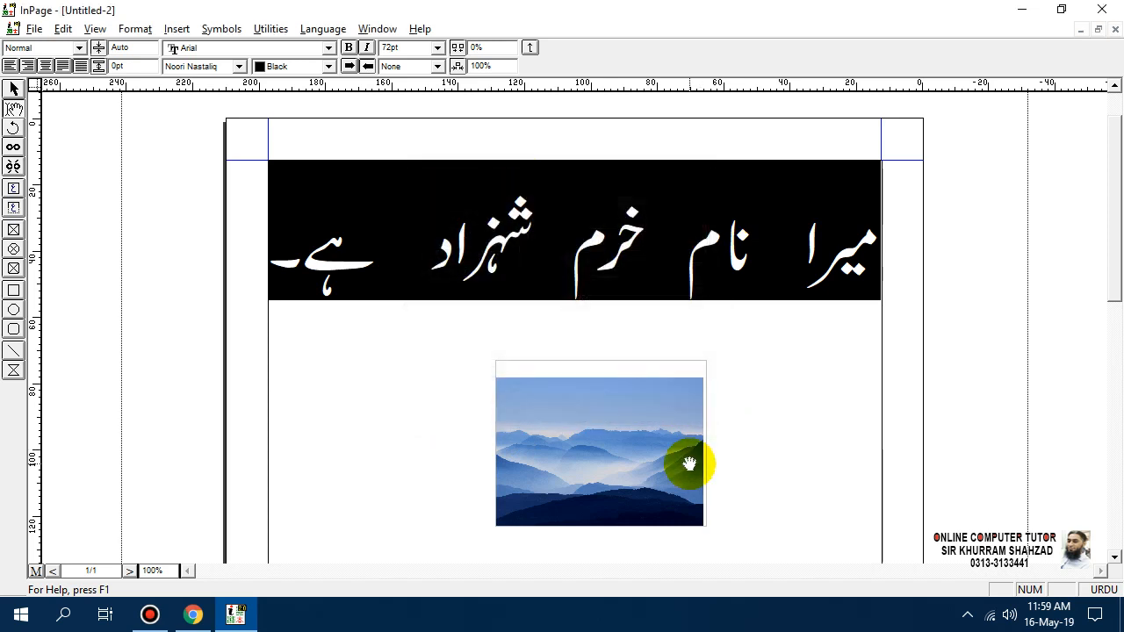
# Step: Right-click repeatedly to zoom between the whole page and the mountain picture
pyautogui.rightClick(503, 232)
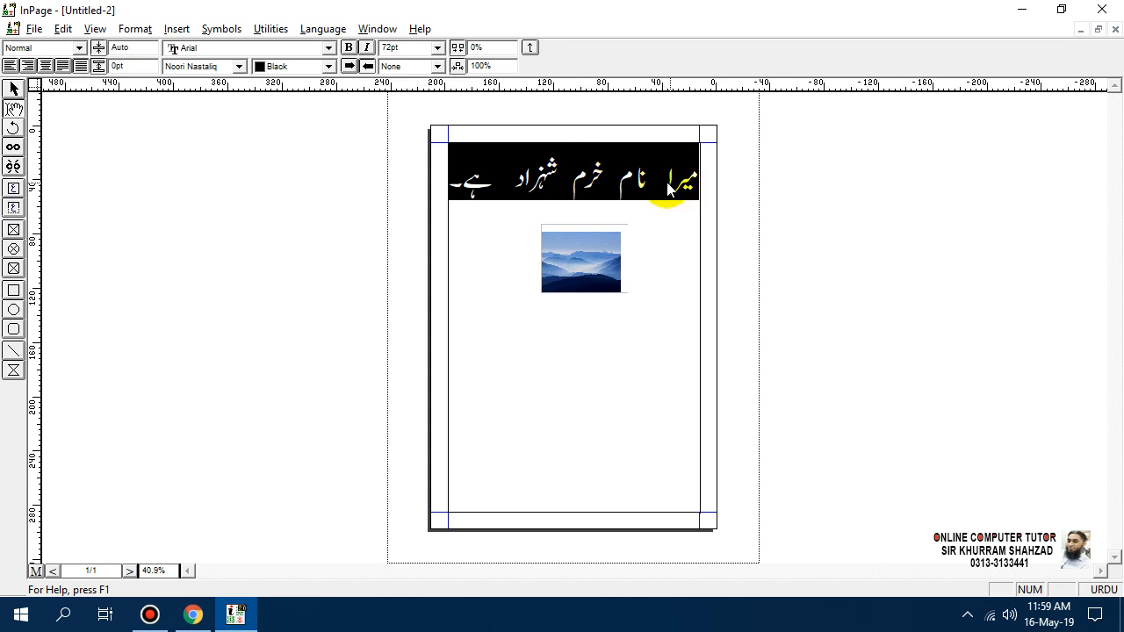
pyautogui.rightClick(580, 246)
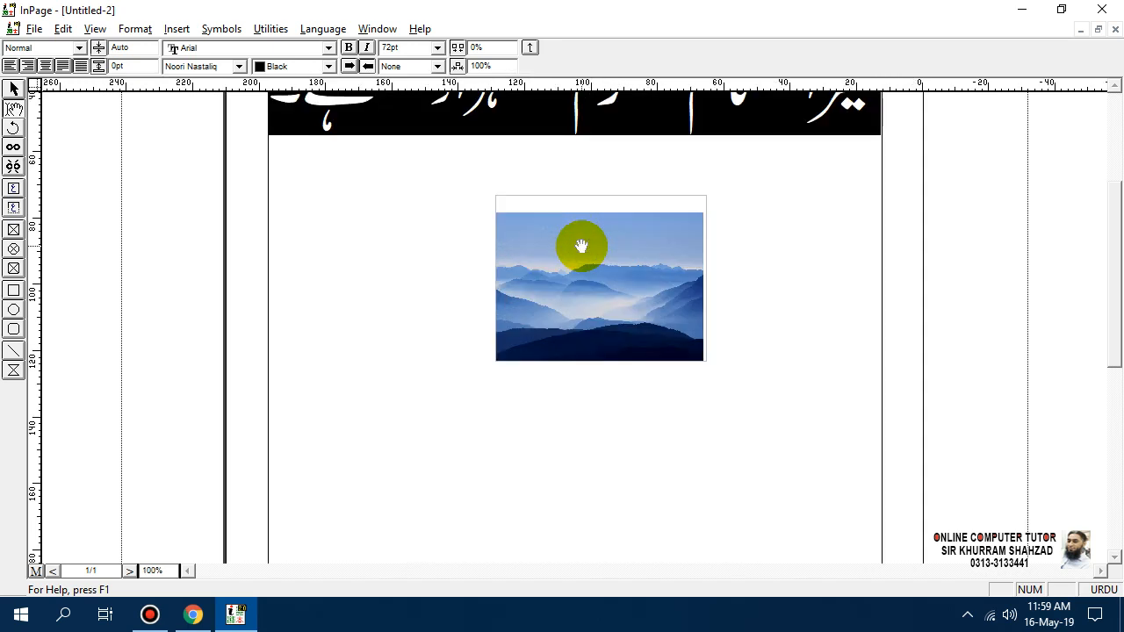
pyautogui.rightClick(580, 245)
pyautogui.rightClick(580, 246)
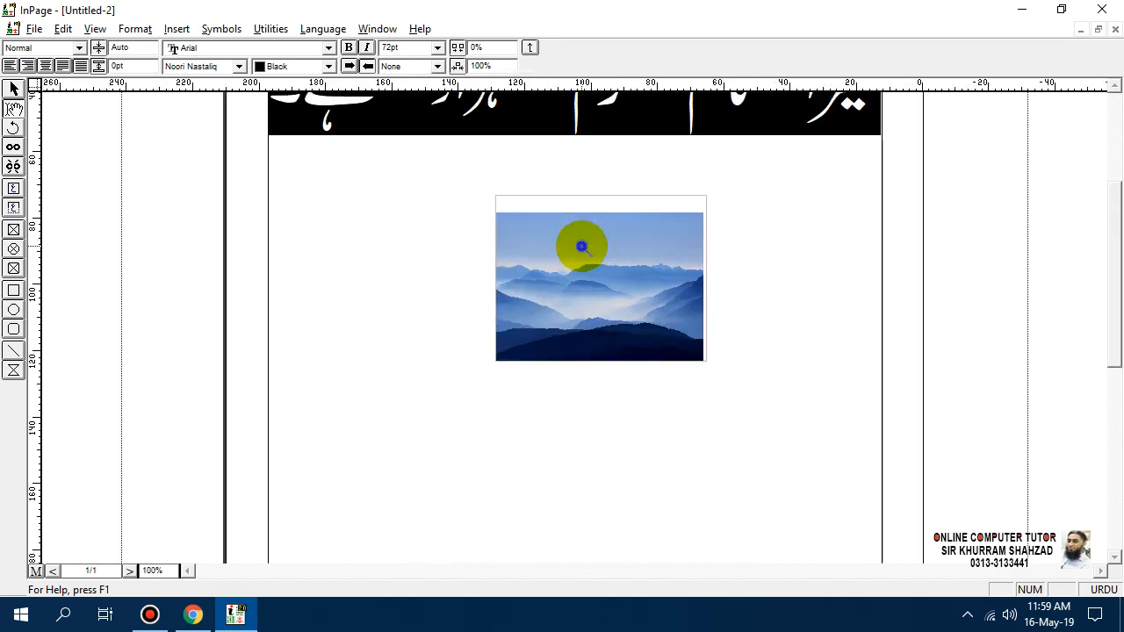
pyautogui.rightClick(582, 247)
pyautogui.rightClick(581, 247)
pyautogui.rightClick(581, 247)
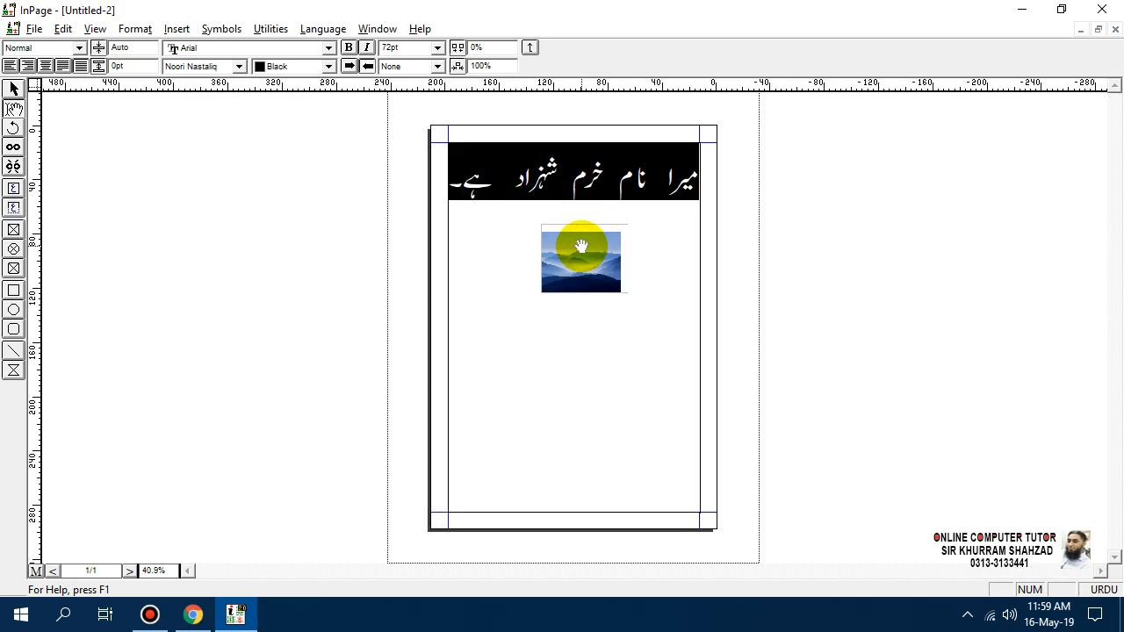
# Step: Set the right-click Zoom % to 150 and test it on the heading and picture
pyautogui.rightClick(10, 518)
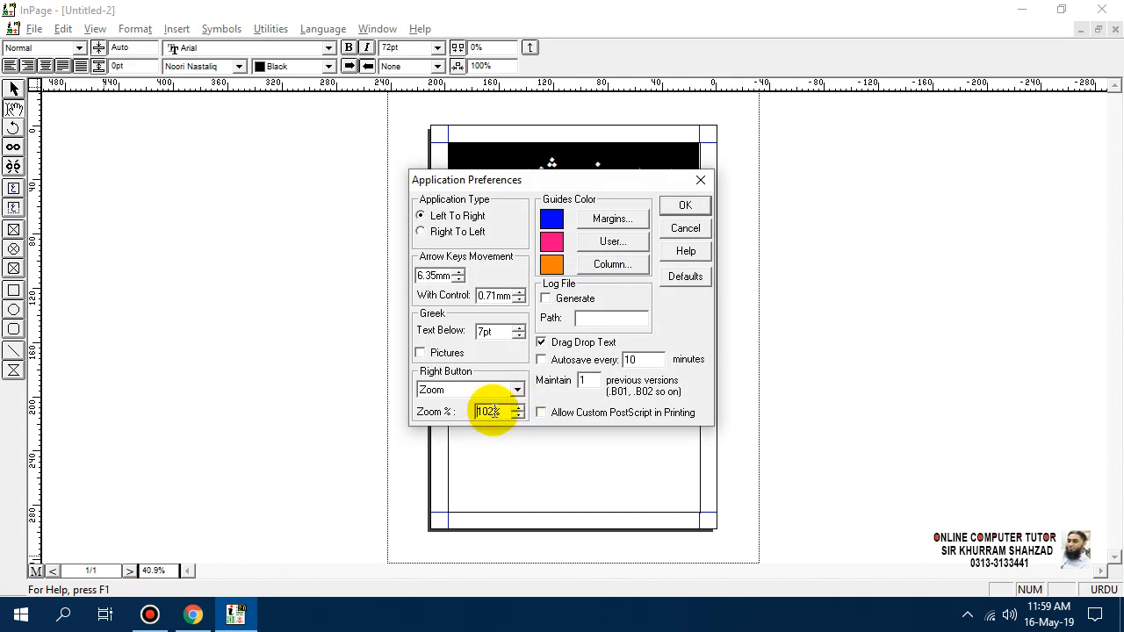
pyautogui.write('150')
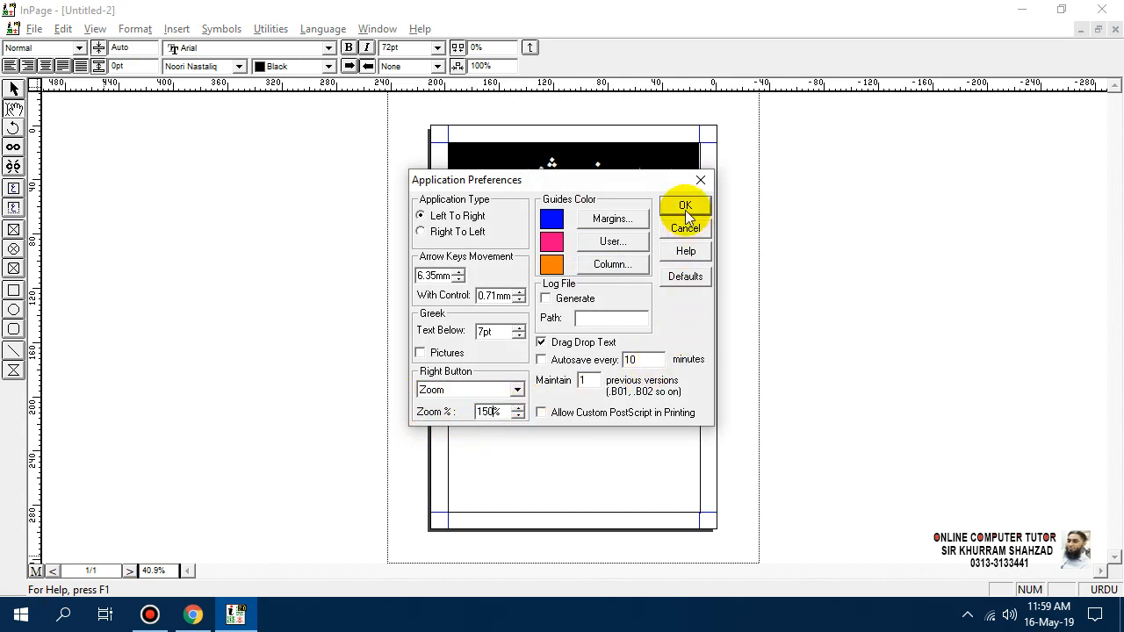
pyautogui.click(685, 207)
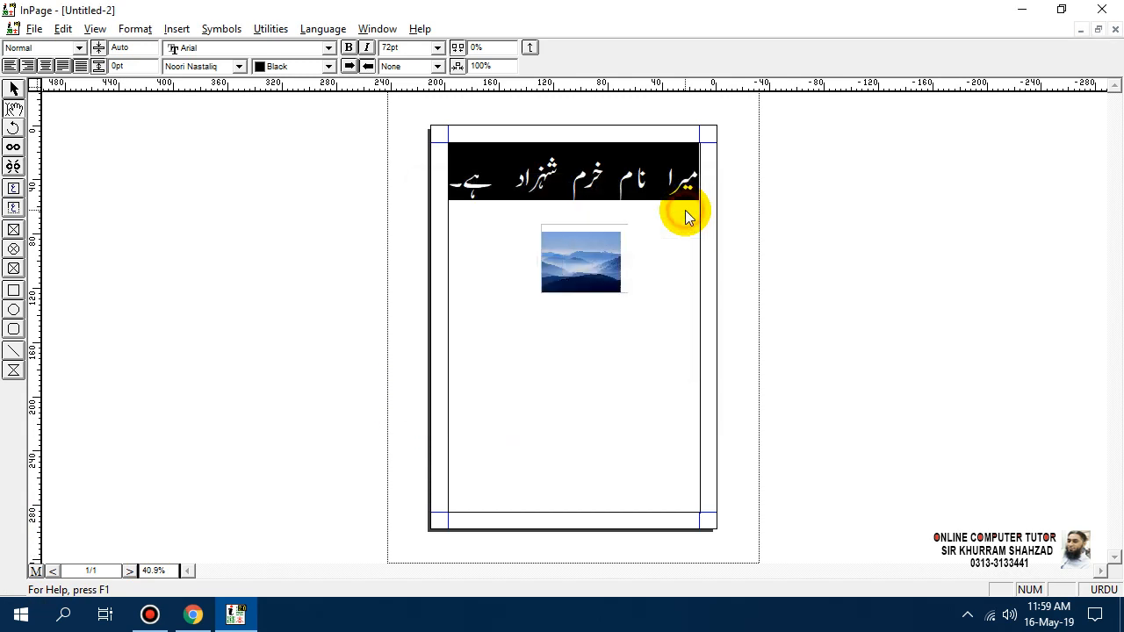
pyautogui.rightClick(578, 167)
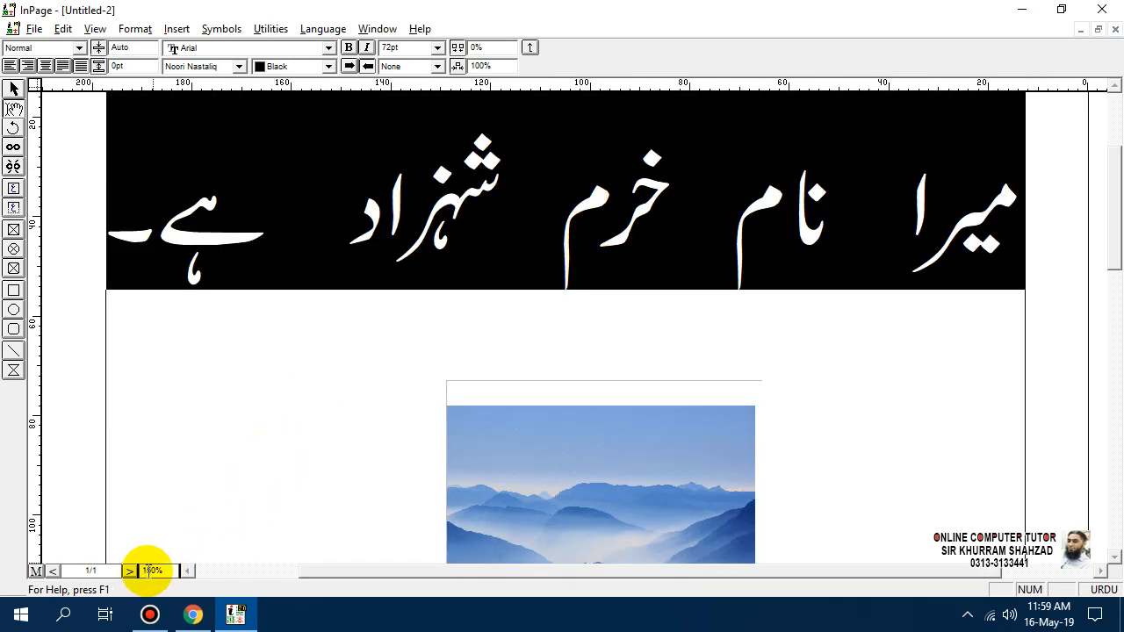
pyautogui.rightClick(456, 202)
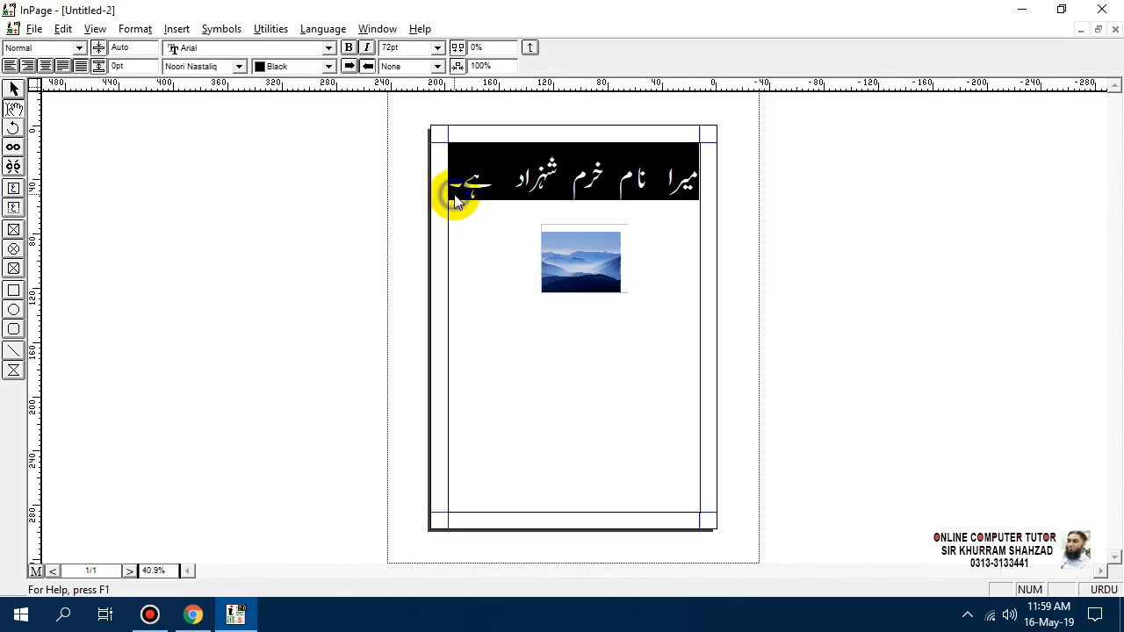
pyautogui.rightClick(575, 262)
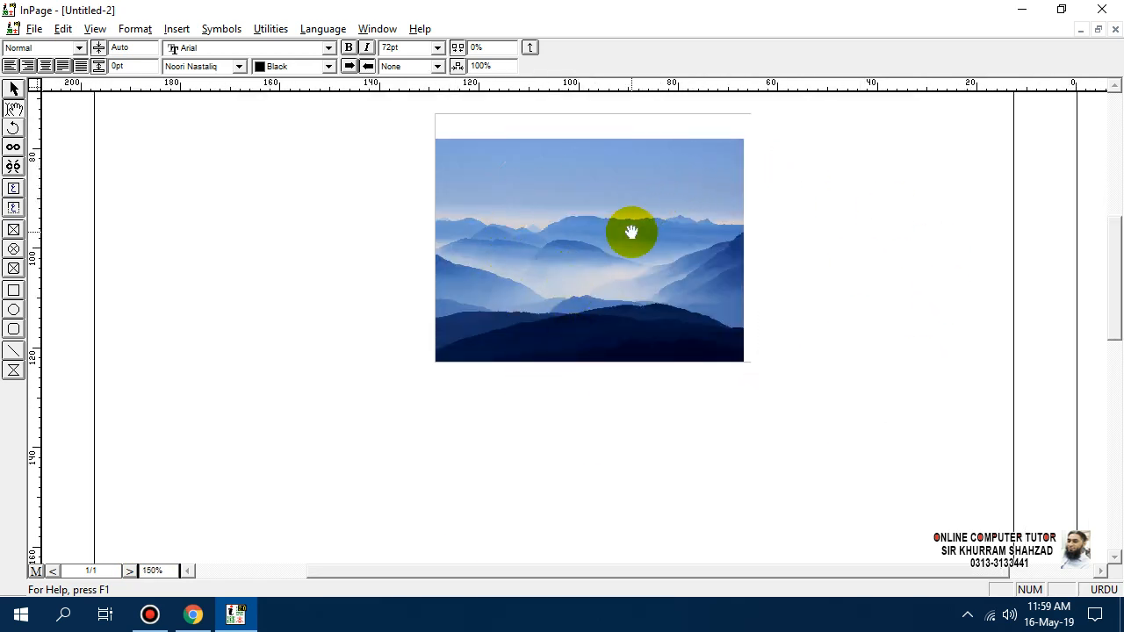
pyautogui.rightClick(684, 224)
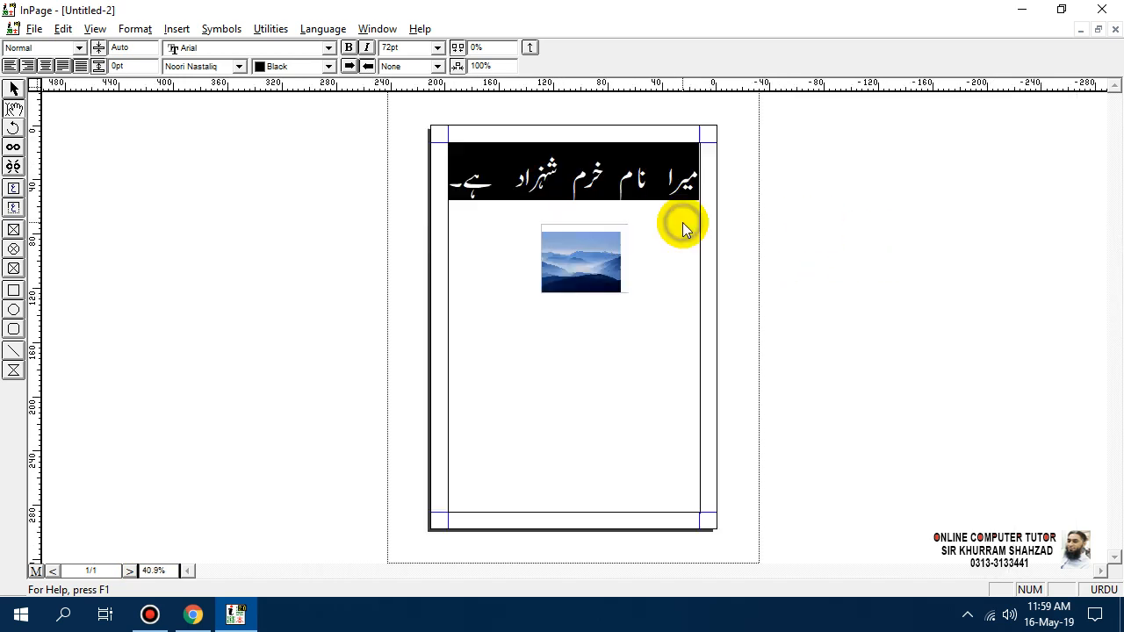
pyautogui.doubleClick(16, 475)
# Step: Switch right-click to Floating Menu and try it on the selected Urdu sentence
pyautogui.click(515, 389)
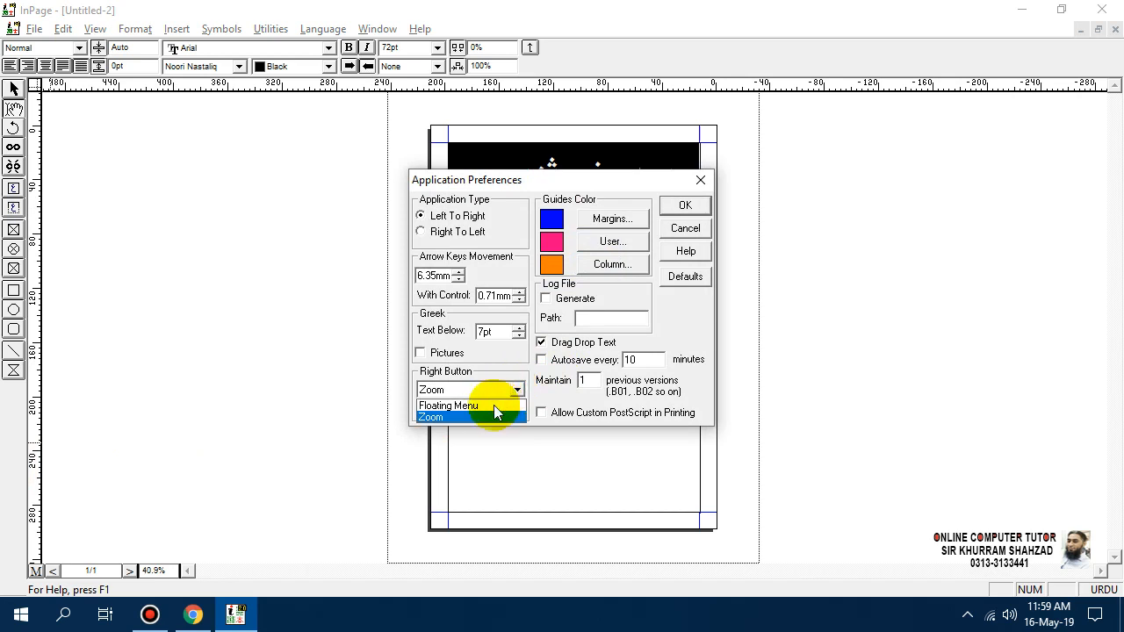
pyautogui.click(493, 406)
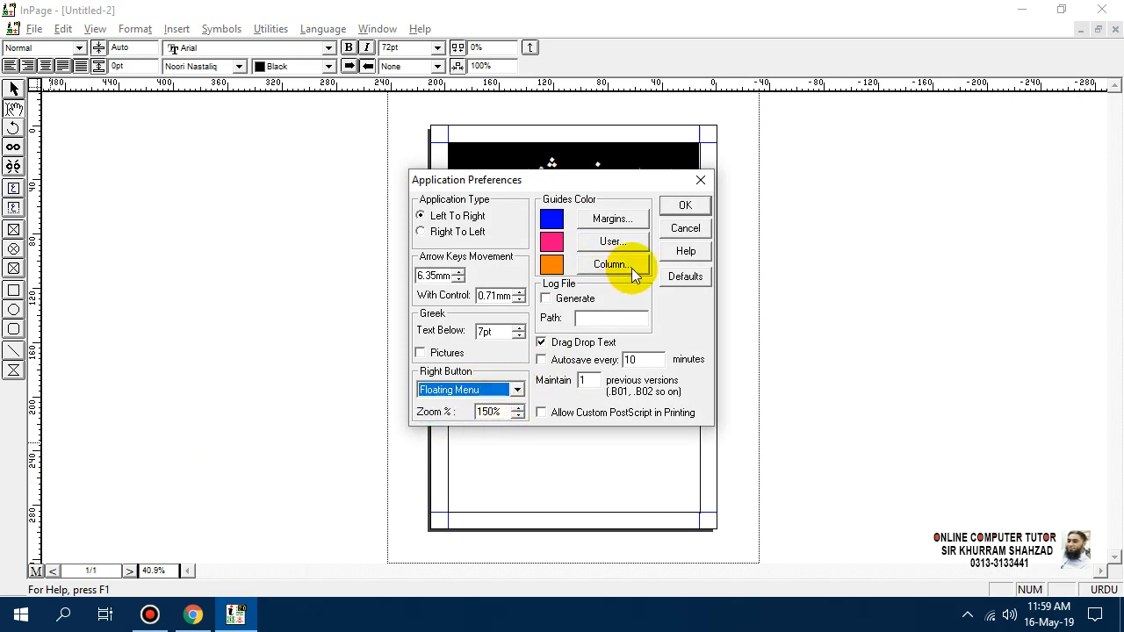
pyautogui.click(702, 208)
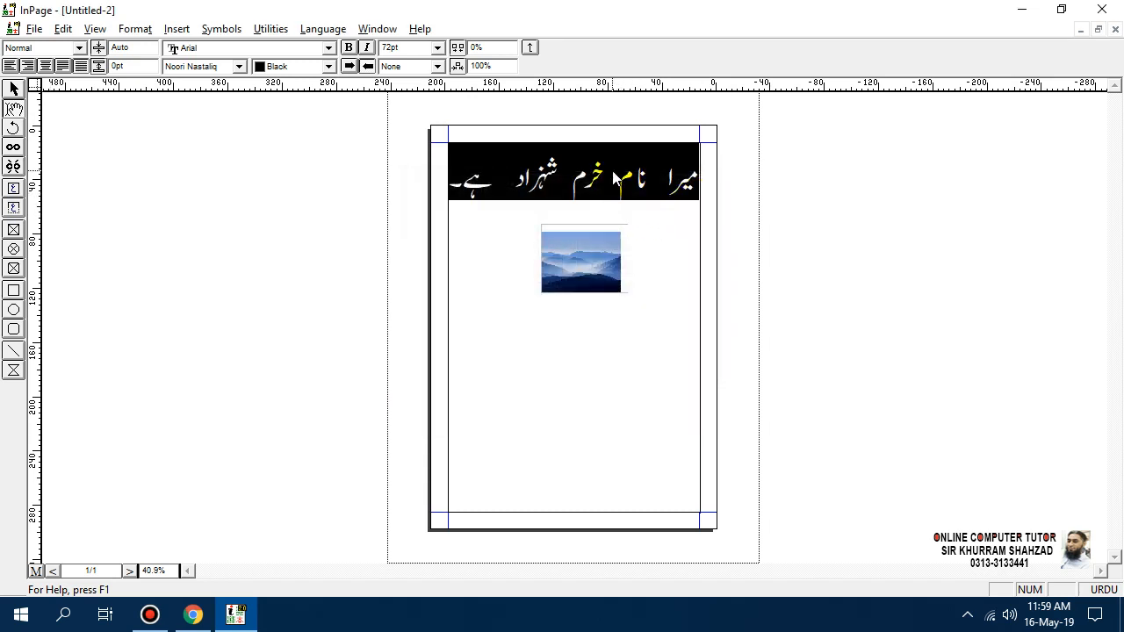
pyautogui.moveTo(464, 185); pyautogui.dragTo(694, 158)
pyautogui.rightClick(687, 162)
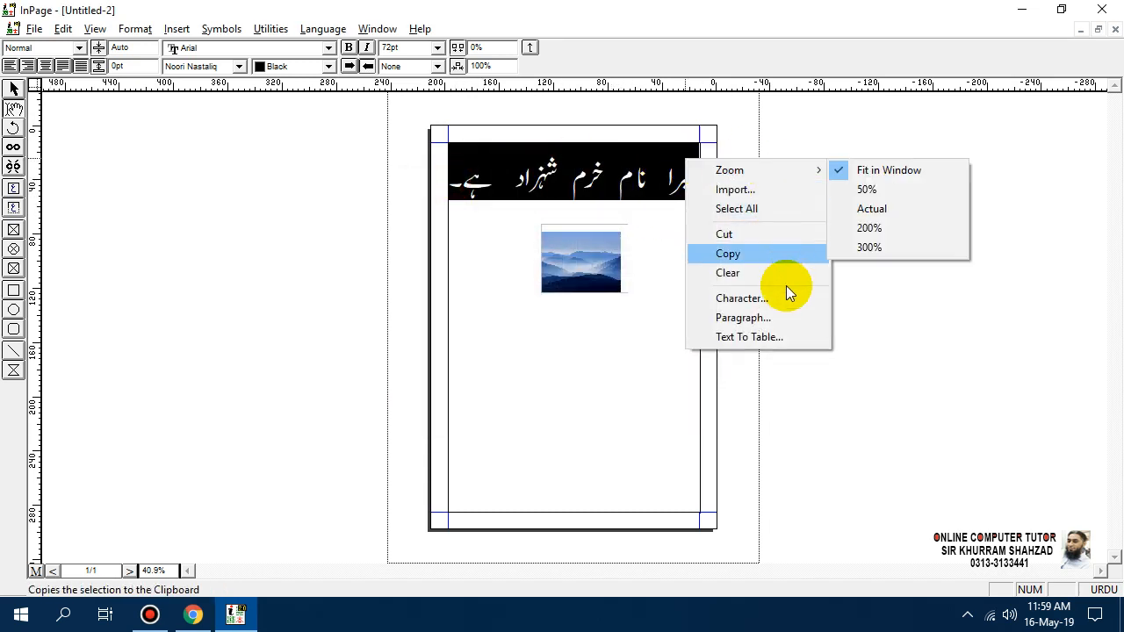
# Step: Set the Right Button preference back to Zoom
pyautogui.doubleClick(9, 498)
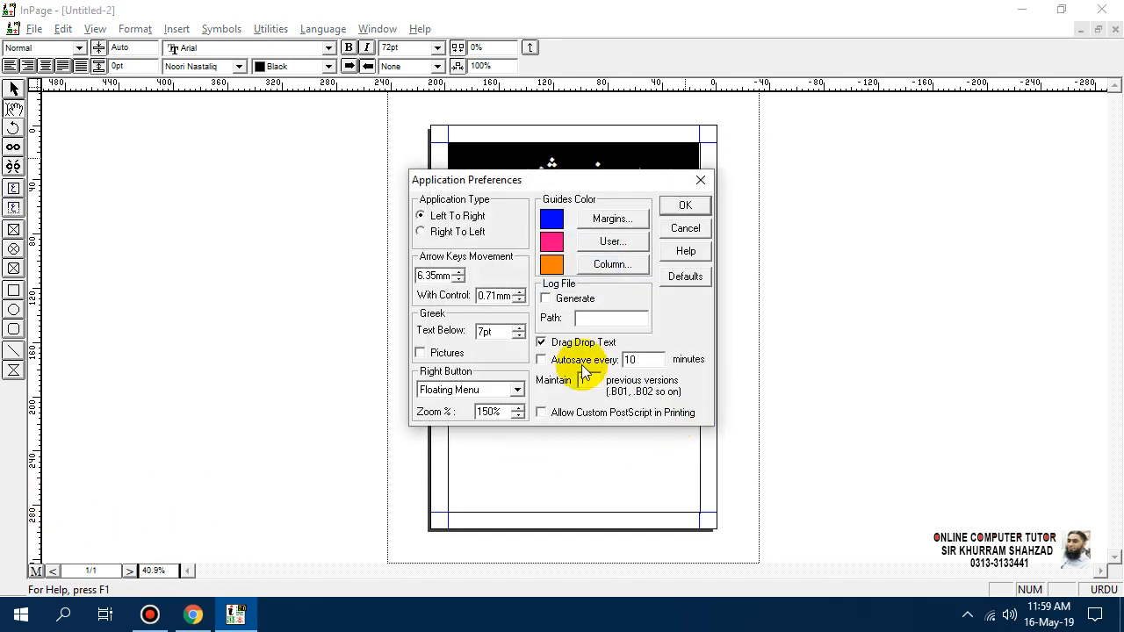
pyautogui.click(464, 389)
pyautogui.click(466, 418)
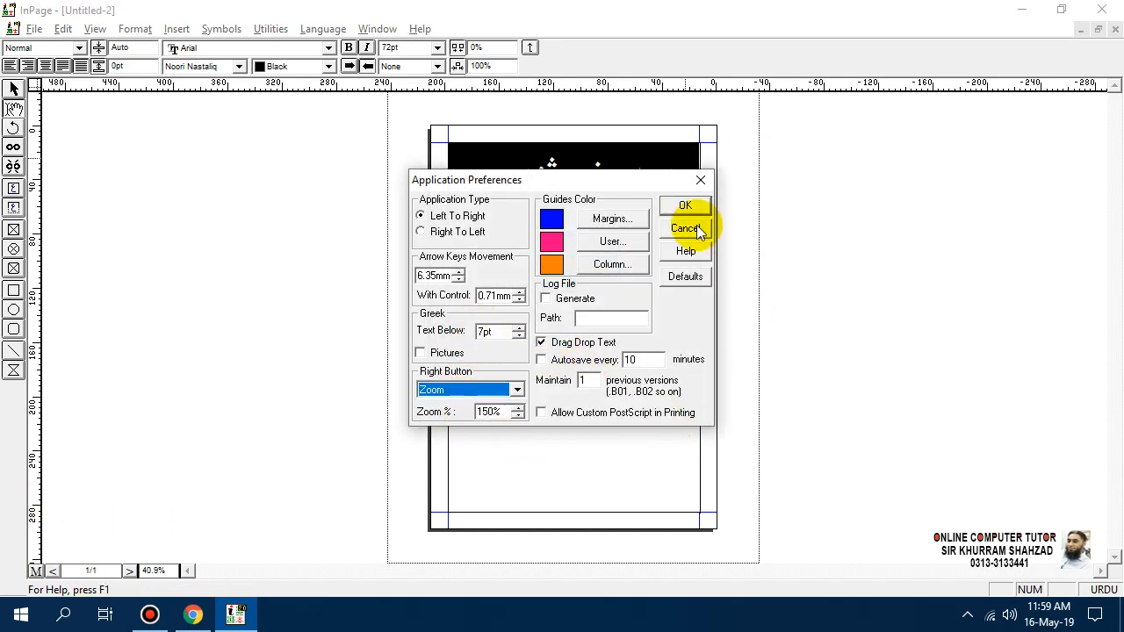
pyautogui.click(685, 205)
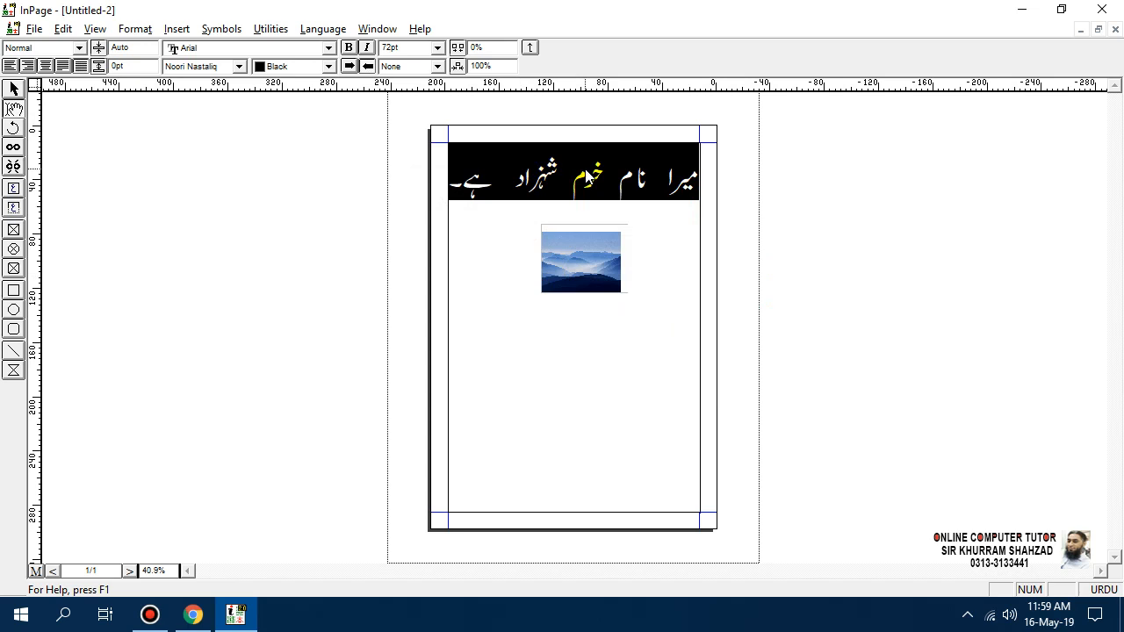
# Step: Zoom in to 150% and back out on the sentence and the mountain picture
pyautogui.rightClick(587, 176)
pyautogui.keyDown('ctrl'); pyautogui.rightClick(585, 169); pyautogui.keyUp('ctrl')
pyautogui.rightClick(588, 257)
pyautogui.keyDown('ctrl'); pyautogui.rightClick(588, 256); pyautogui.keyUp('ctrl')
pyautogui.rightClick(588, 256)
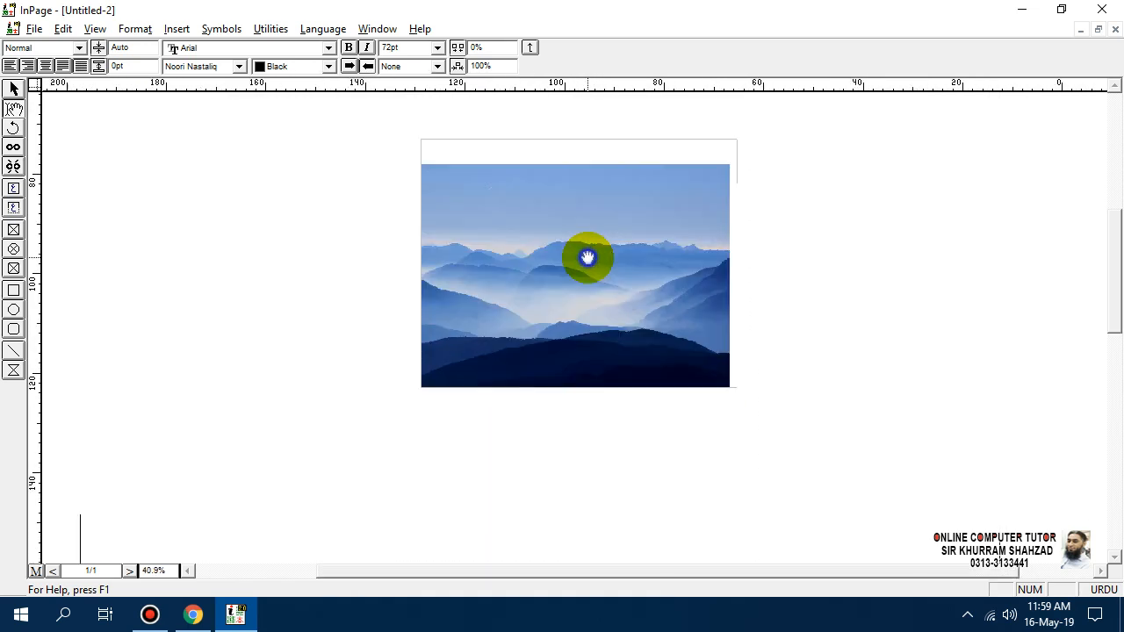
pyautogui.keyDown('ctrl'); pyautogui.rightClick(587, 256); pyautogui.keyUp('ctrl')
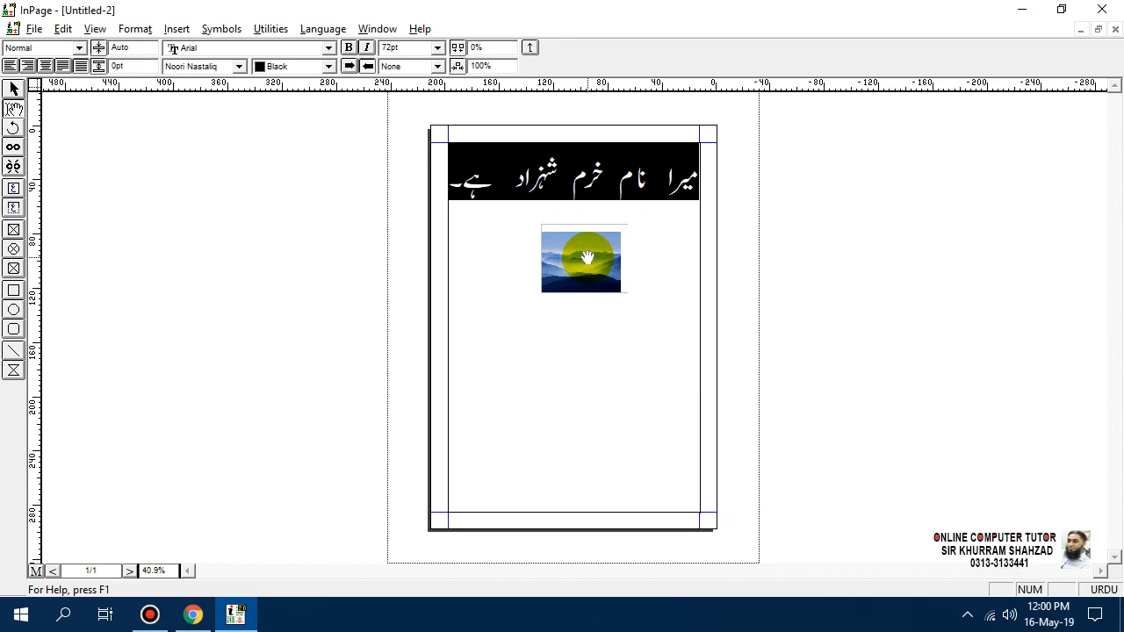
pyautogui.rightClick(587, 256)
pyautogui.keyDown('ctrl'); pyautogui.rightClick(588, 257); pyautogui.keyUp('ctrl')
pyautogui.rightClick(579, 262)
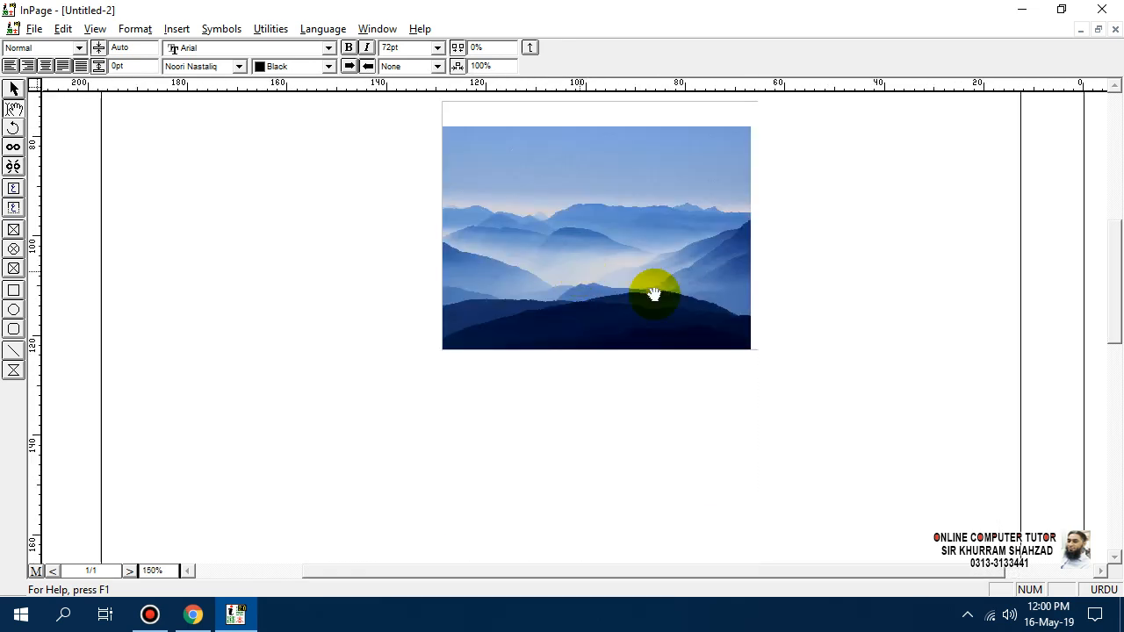
pyautogui.keyDown('ctrl'); pyautogui.rightClick(753, 423); pyautogui.keyUp('ctrl')
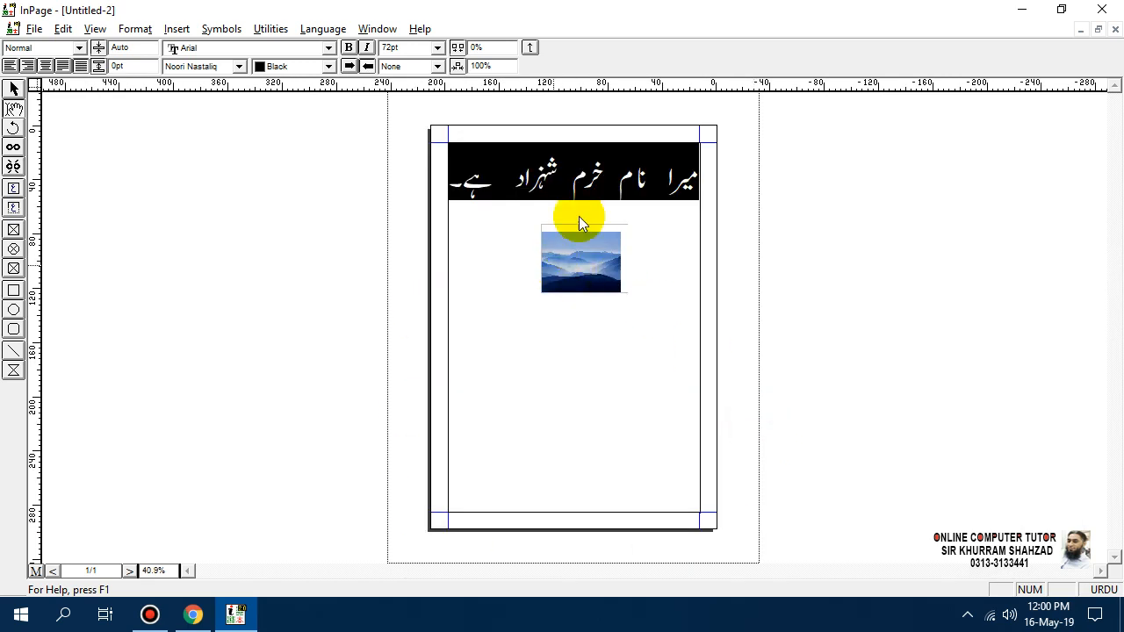
pyautogui.keyDown('ctrl'); pyautogui.click(630, 180); pyautogui.keyUp('ctrl')
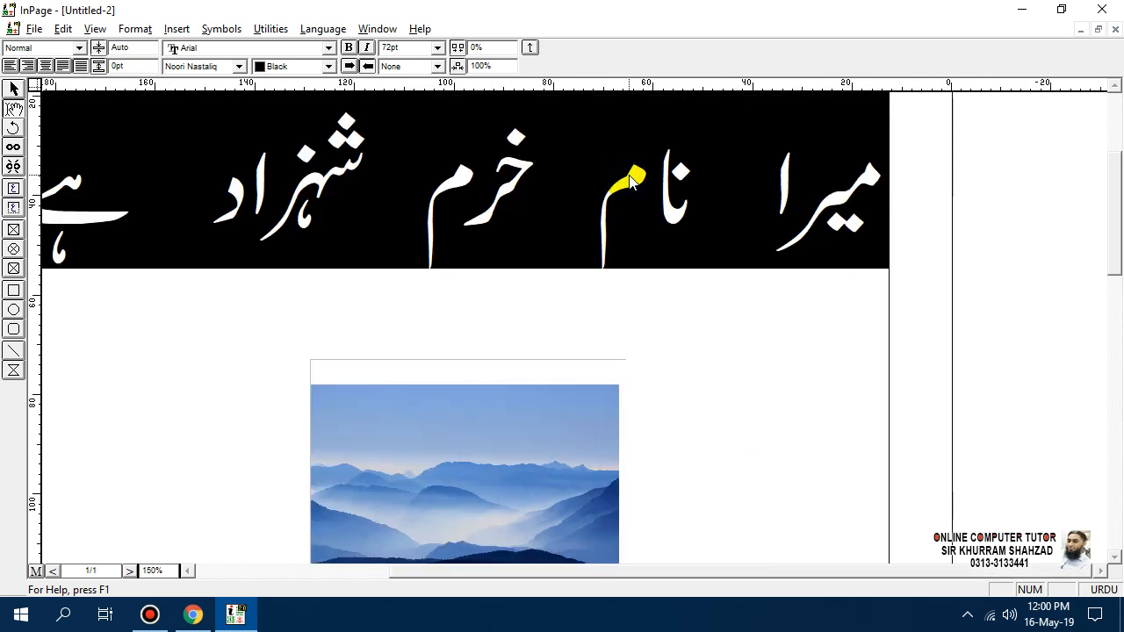
pyautogui.keyDown('ctrl'); pyautogui.click(630, 180); pyautogui.keyUp('ctrl')
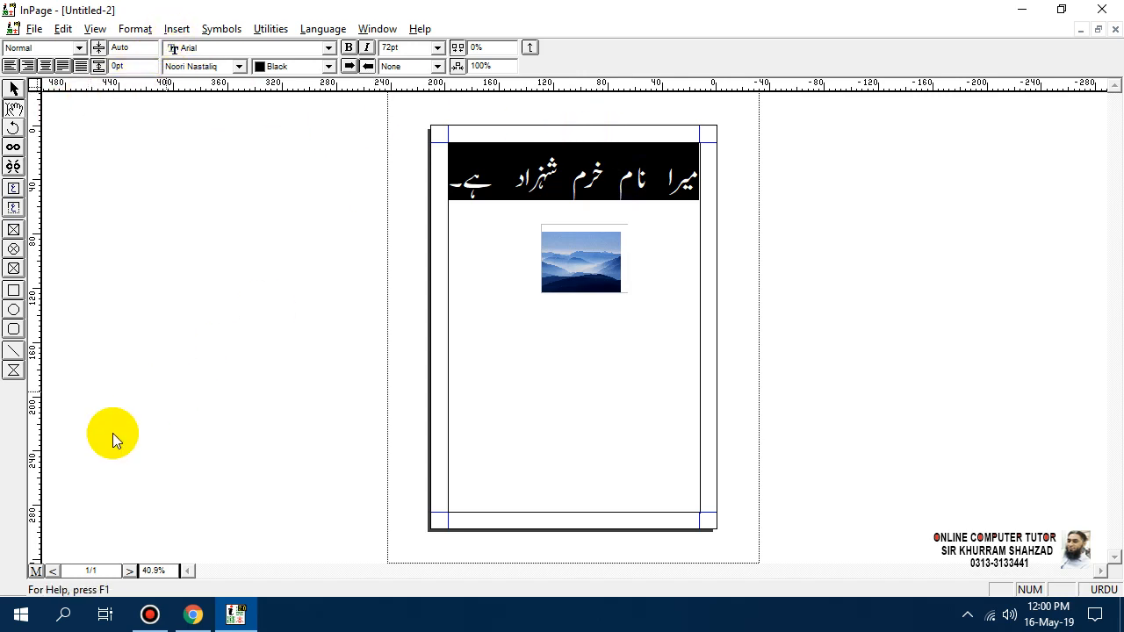
# Step: Set the margin guide colour to magenta in Application Preferences
pyautogui.doubleClick(2, 470)
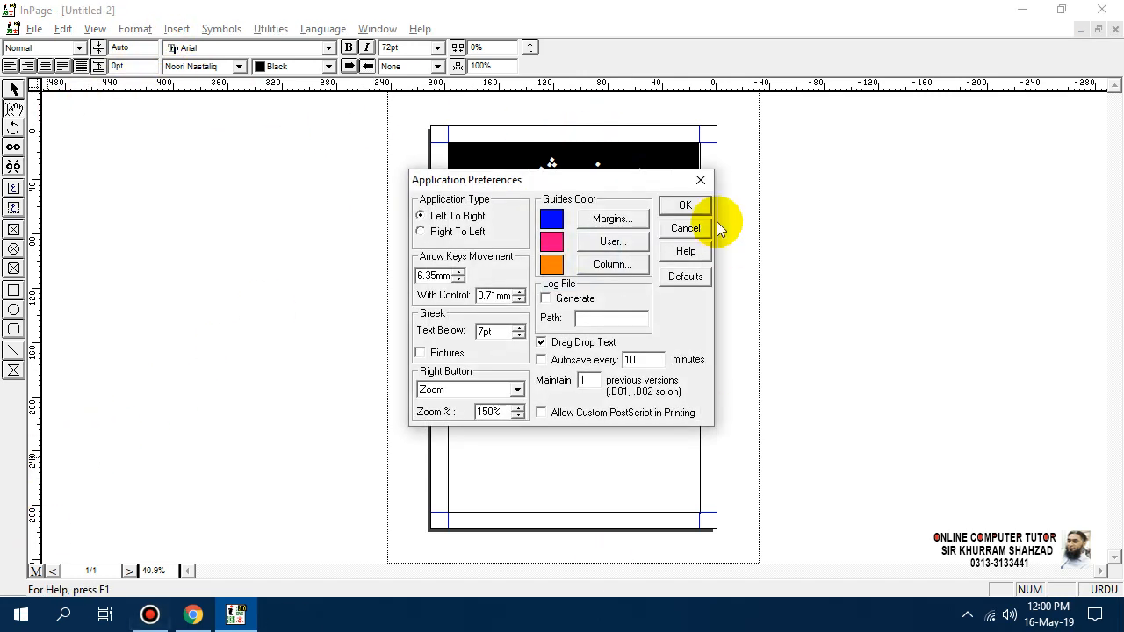
pyautogui.moveTo(605, 183); pyautogui.dragTo(349, 165)
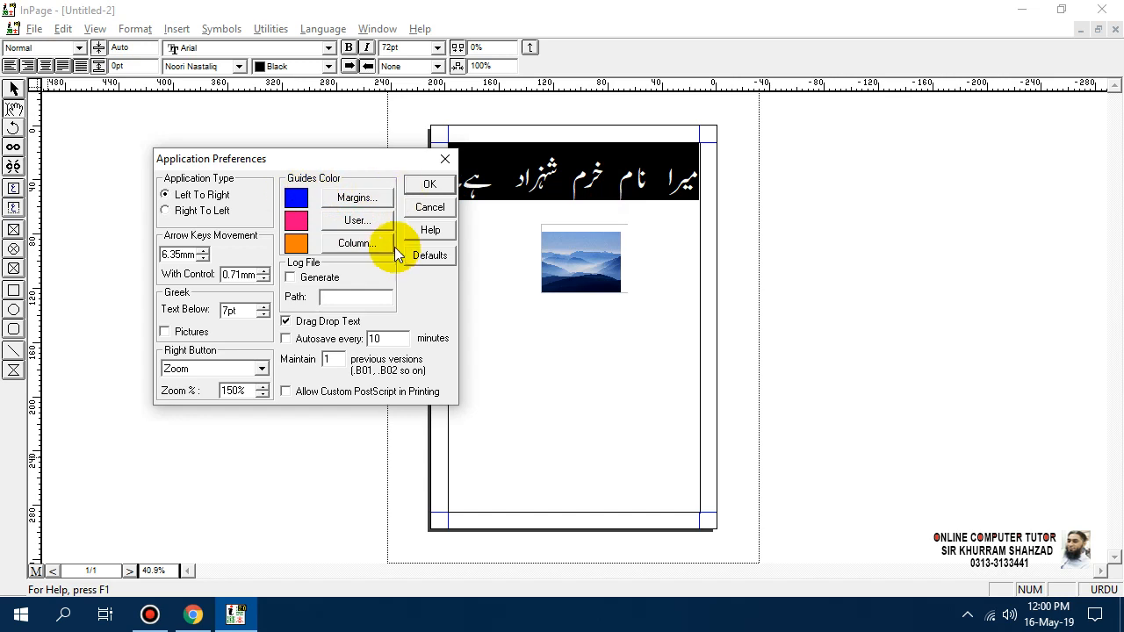
pyautogui.click(373, 204)
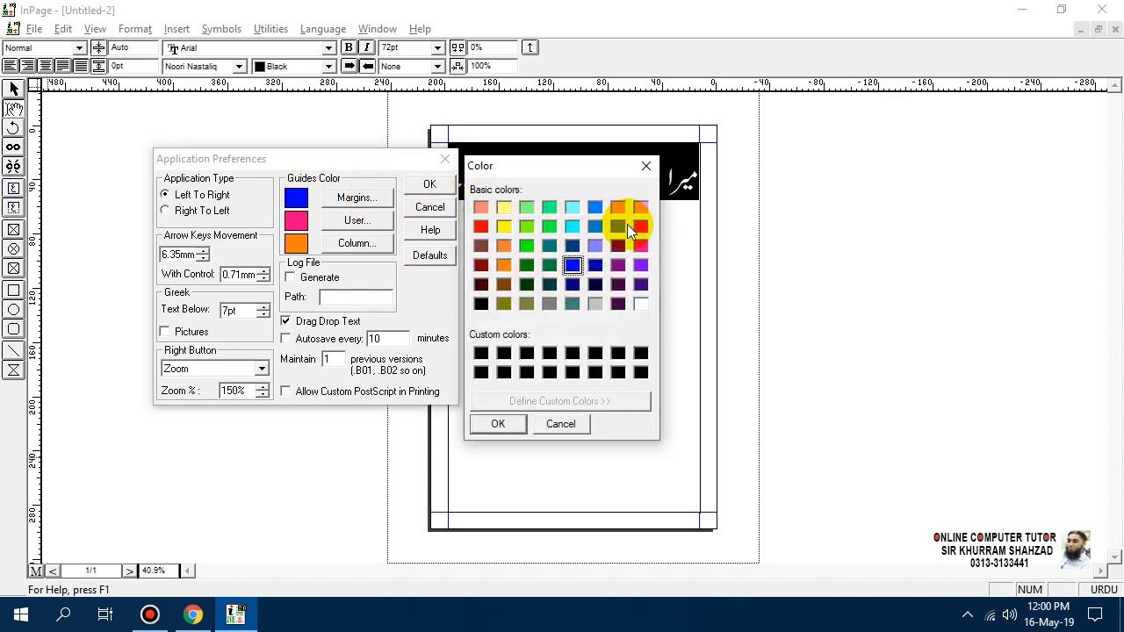
pyautogui.click(498, 423)
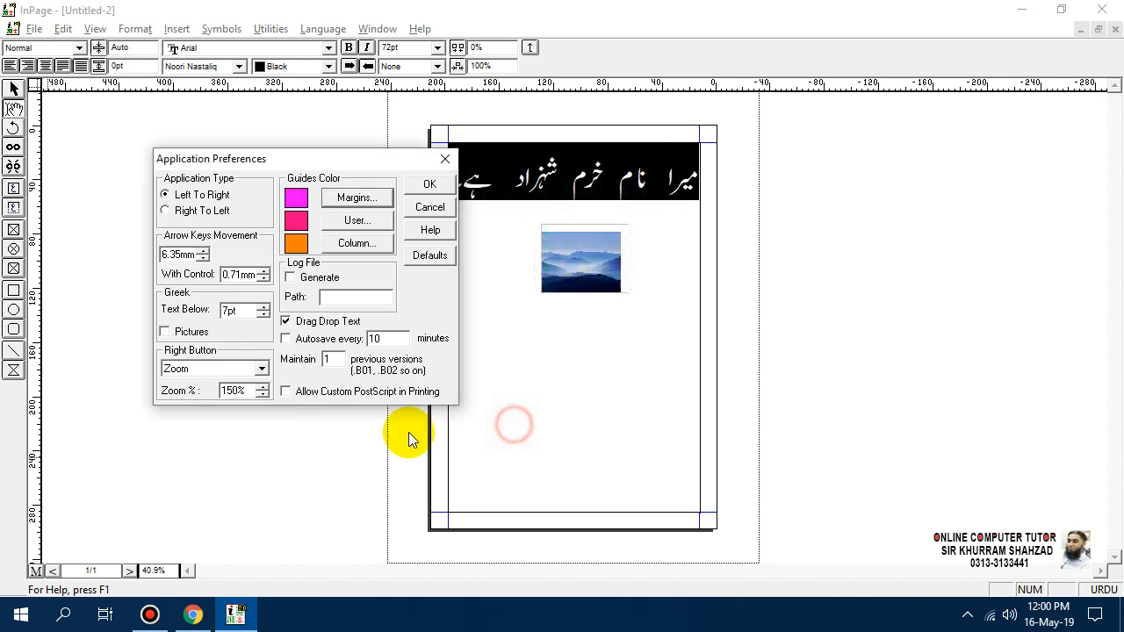
pyautogui.click(429, 184)
# Step: Drag four horizontal guides from the top ruler, under the heading and below the picture
pyautogui.moveTo(572, 82); pyautogui.dragTo(576, 201)
pyautogui.moveTo(608, 83); pyautogui.dragTo(614, 313)
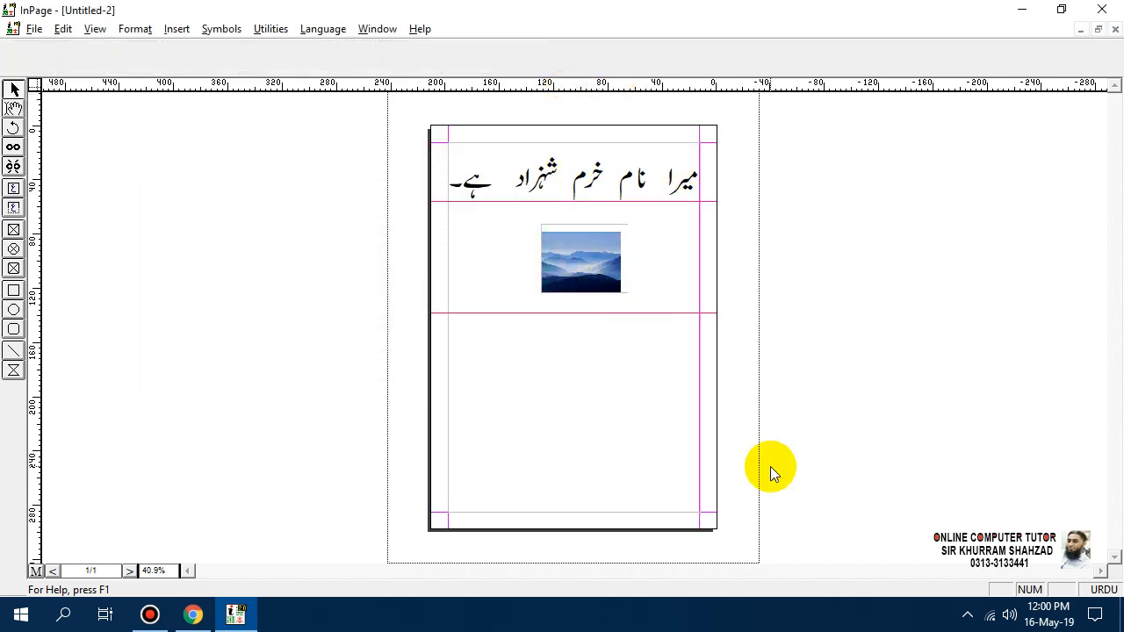
pyautogui.moveTo(613, 83); pyautogui.dragTo(598, 361)
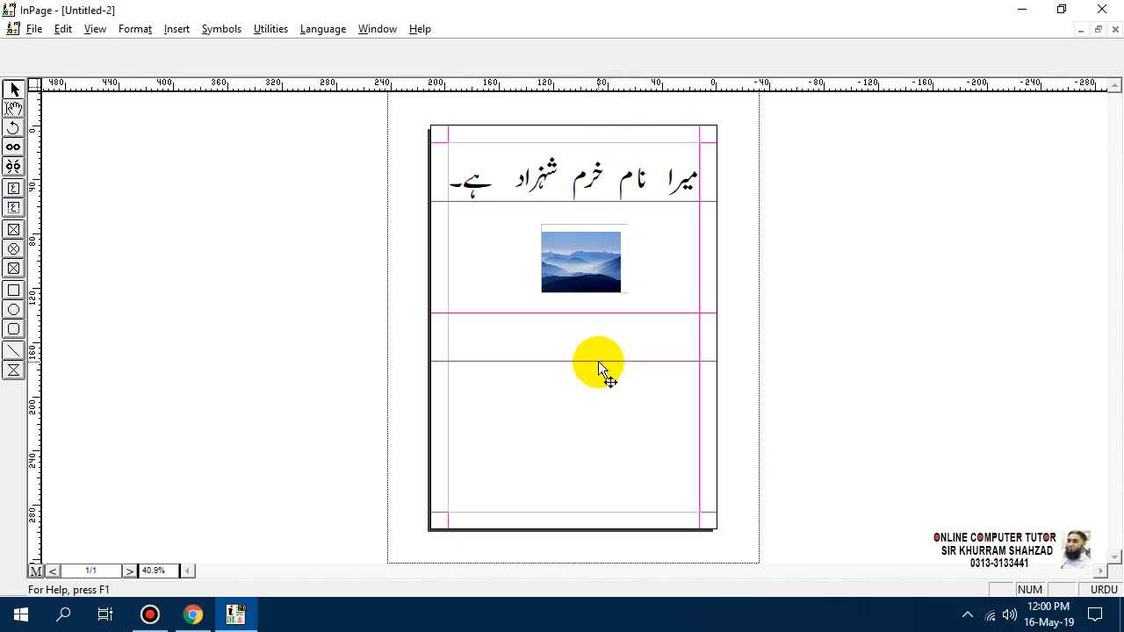
pyautogui.moveTo(623, 88); pyautogui.dragTo(841, 294)
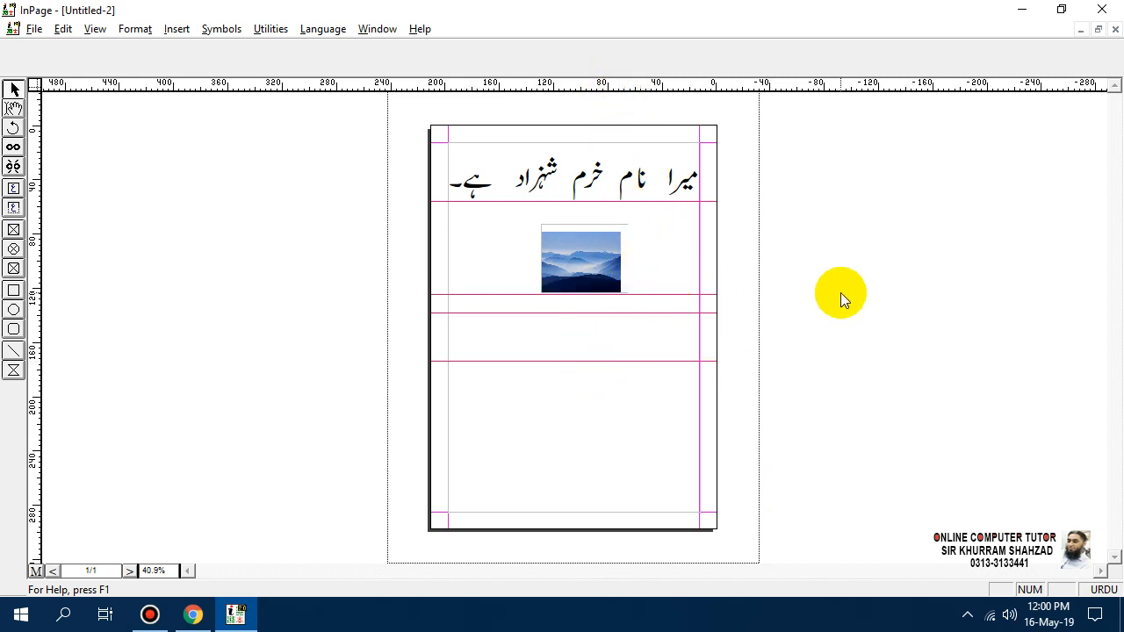
# Step: Select the large text box on the page
pyautogui.click(655, 355)
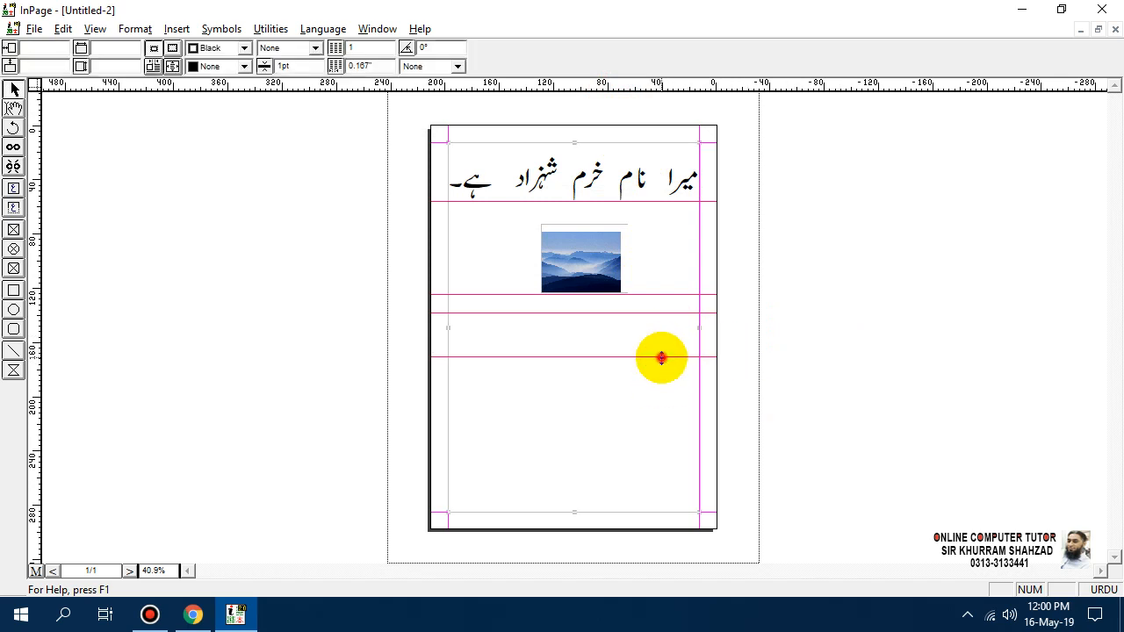
pyautogui.click(662, 357)
pyautogui.click(655, 198)
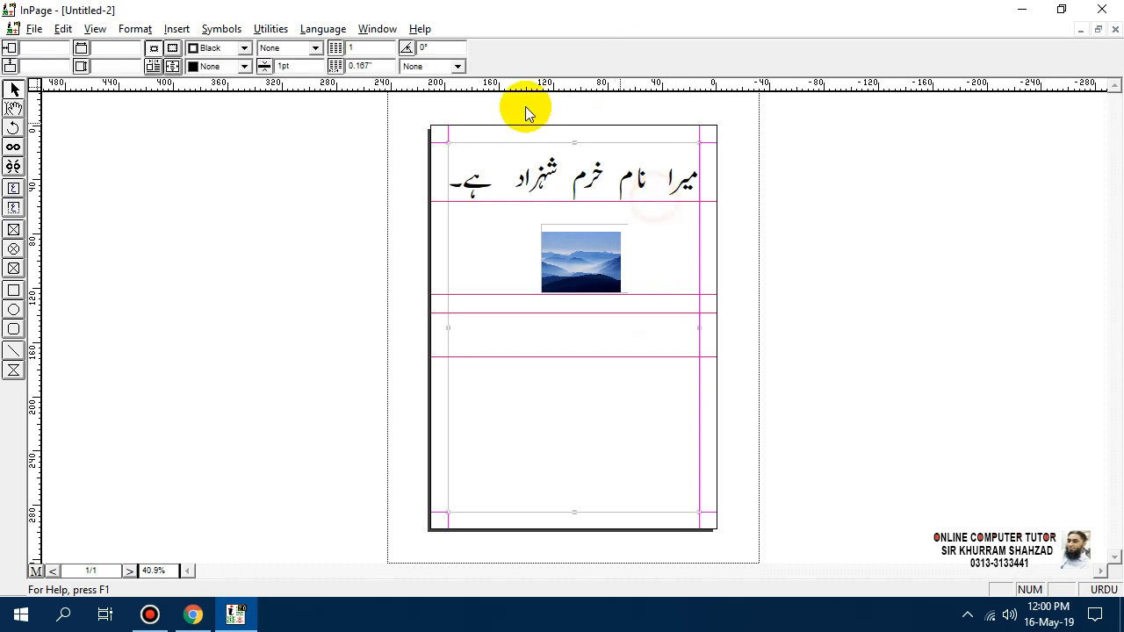
pyautogui.doubleClick(28, 445)
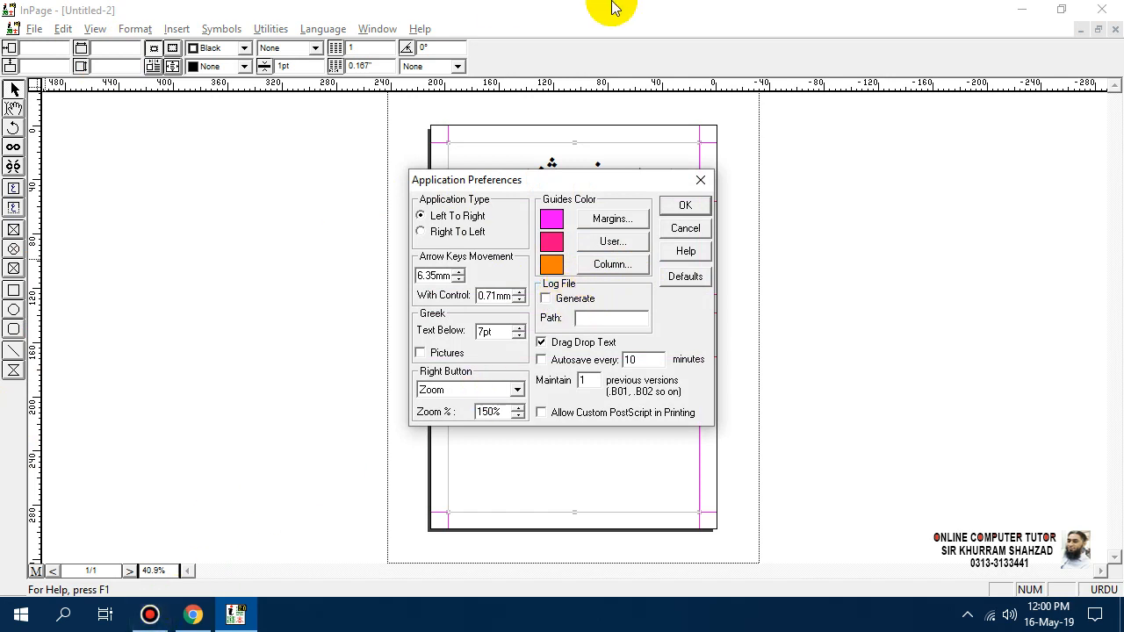
pyautogui.moveTo(613, 8)
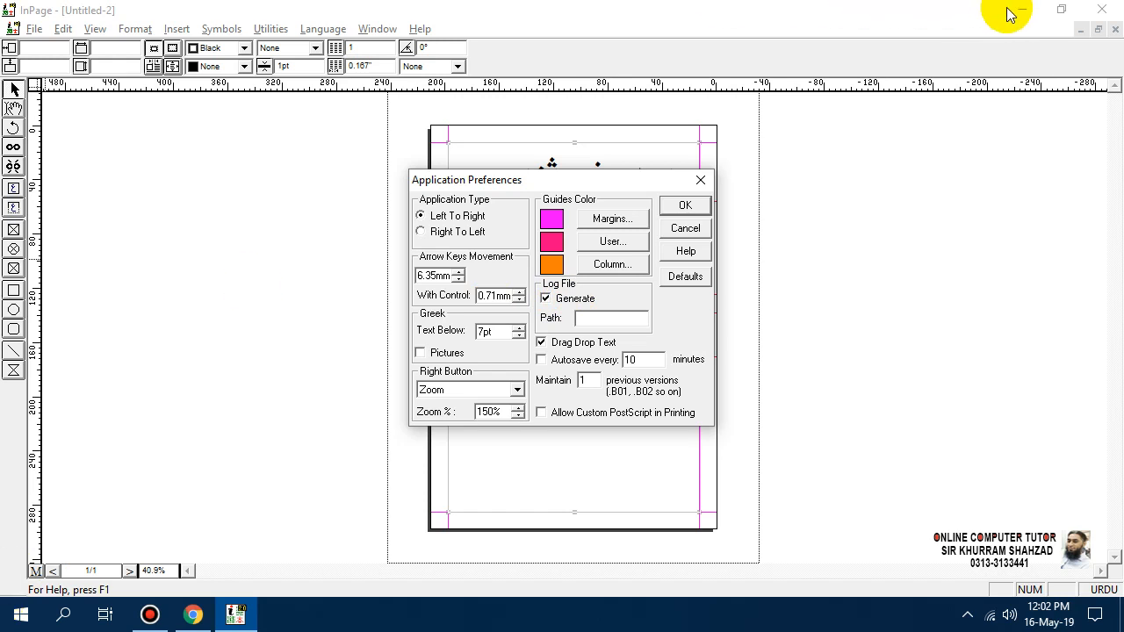
pyautogui.click(685, 230)
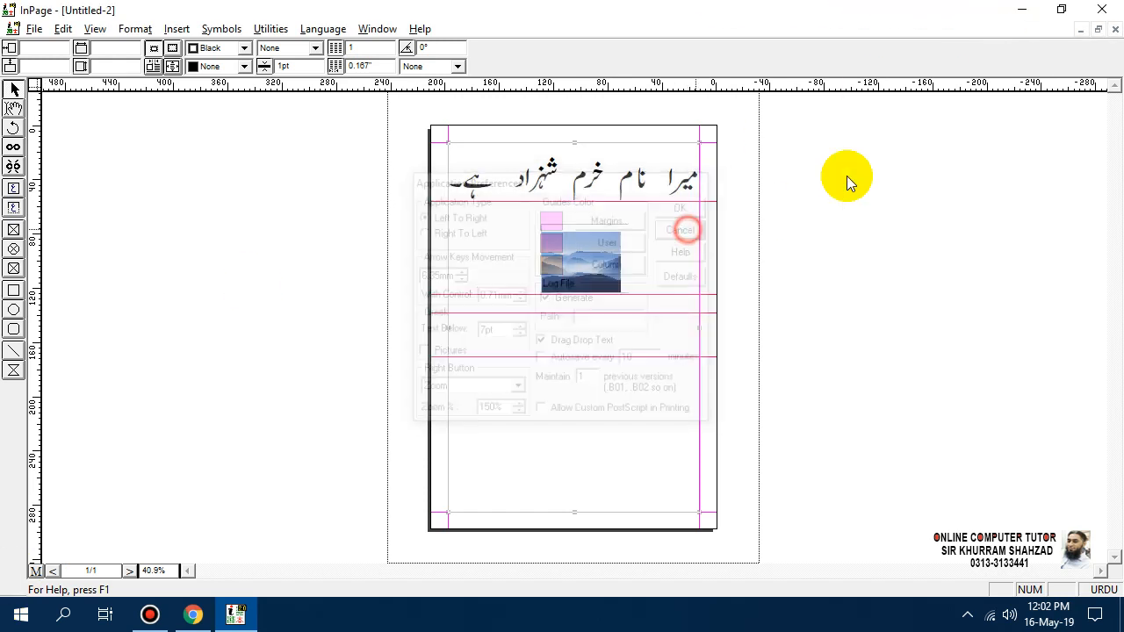
# Step: Minimize InPage and open This PC > WINSETUP (I:) > ROSHI > Inpage Notes Images
pyautogui.click(1022, 11)
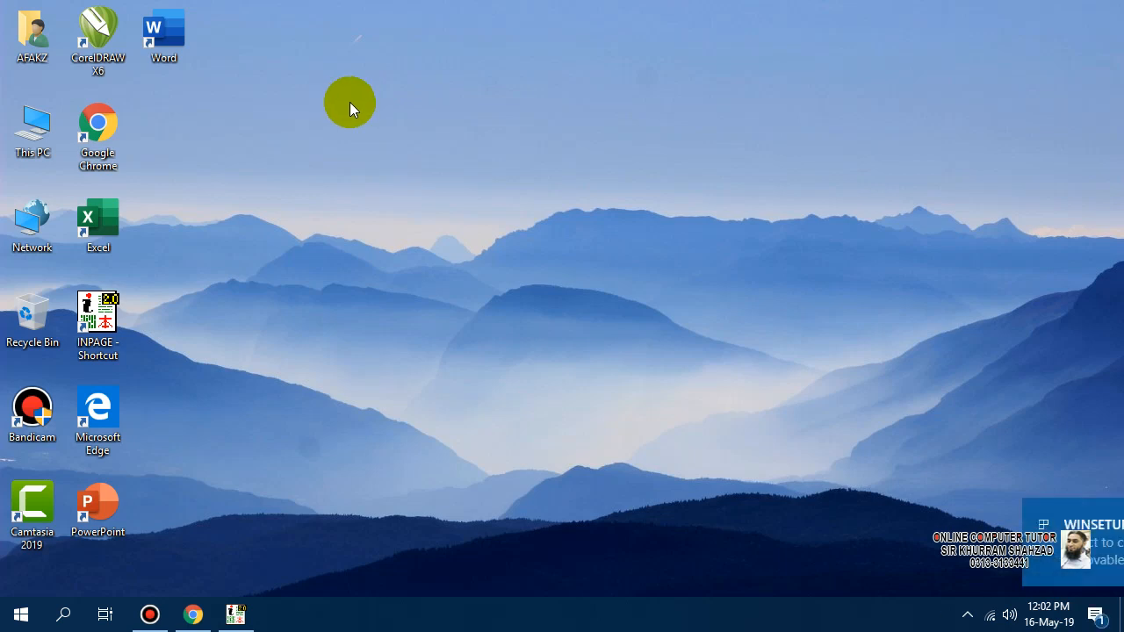
pyautogui.doubleClick(35, 138)
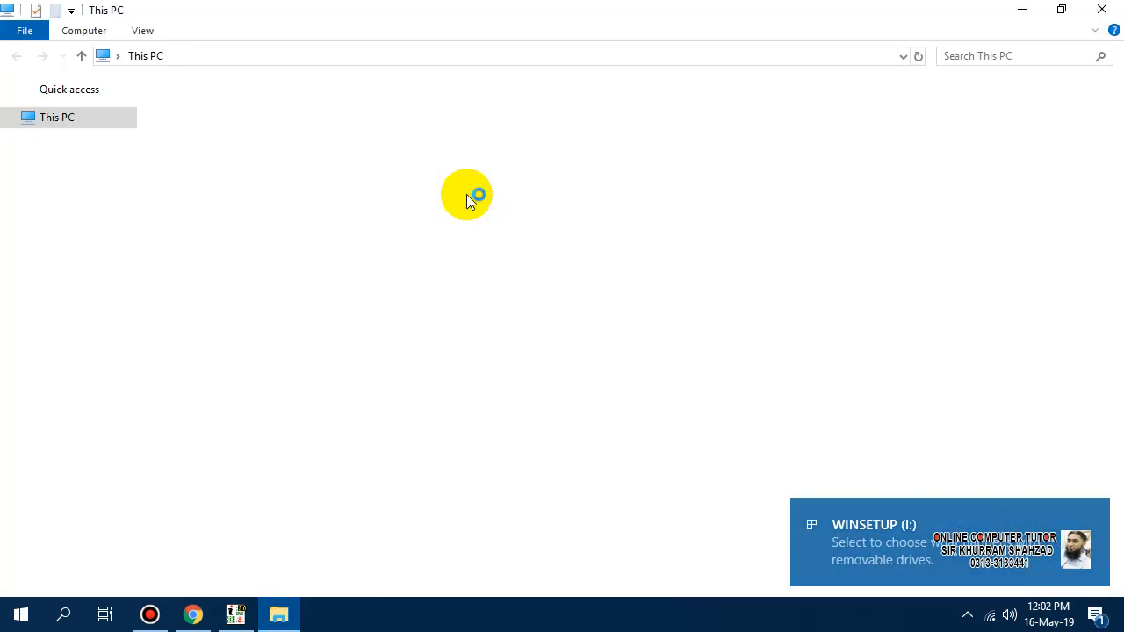
pyautogui.doubleClick(655, 294)
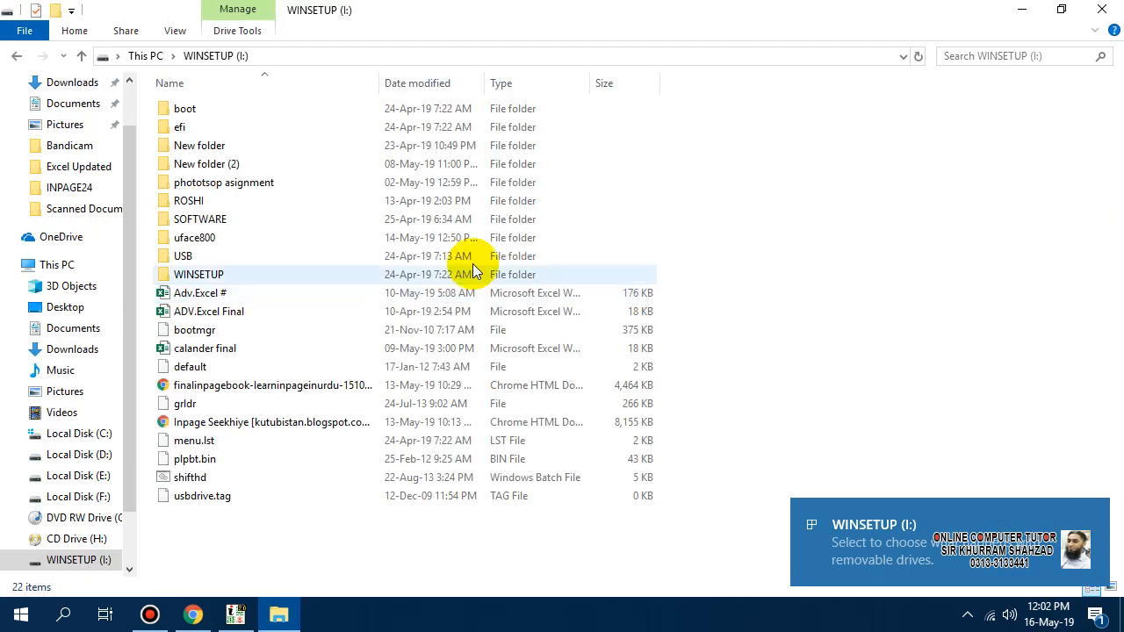
pyautogui.click(233, 200)
pyautogui.doubleClick(233, 201)
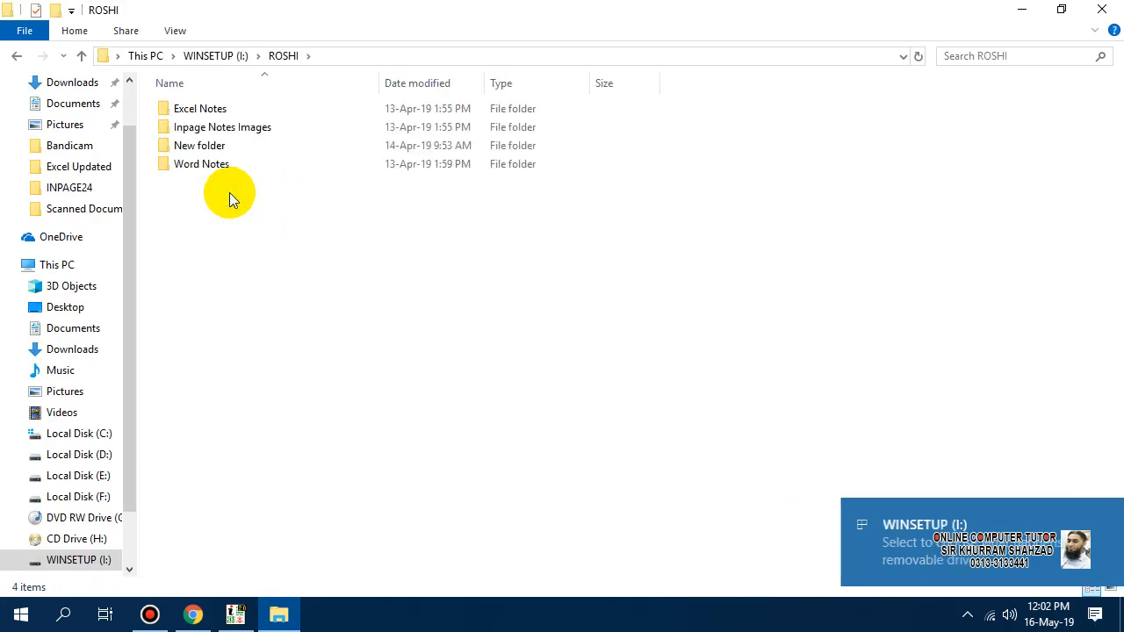
pyautogui.click(244, 128)
pyautogui.doubleClick(238, 130)
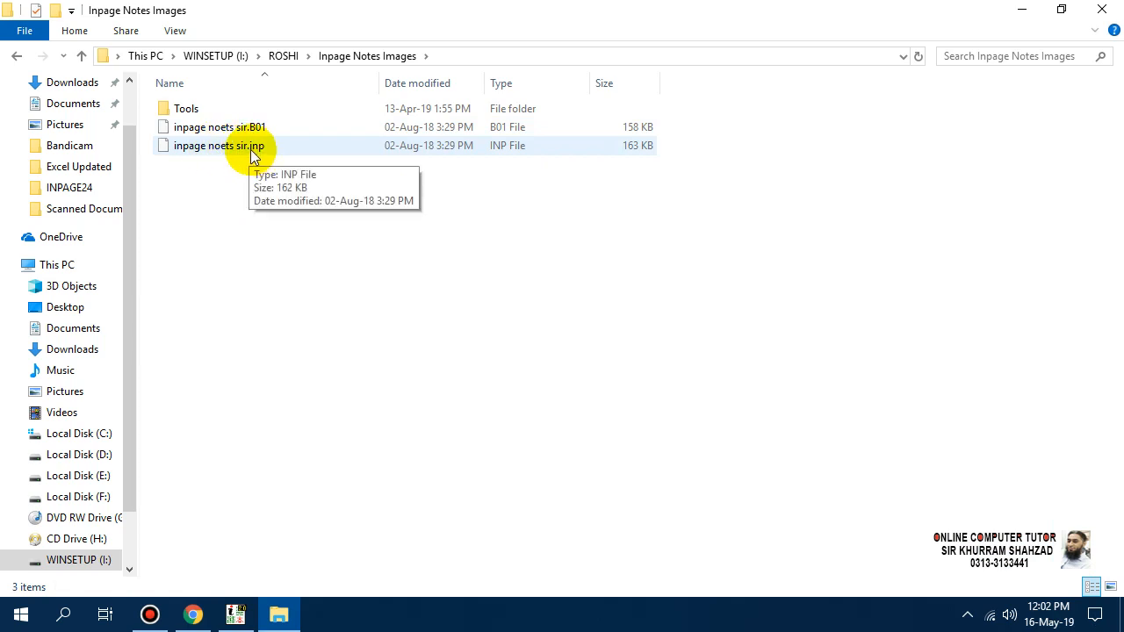
# Step: Select inpage noets sir.inp and inpage noets sir.B01 in turn, then return to InPage
pyautogui.click(260, 155)
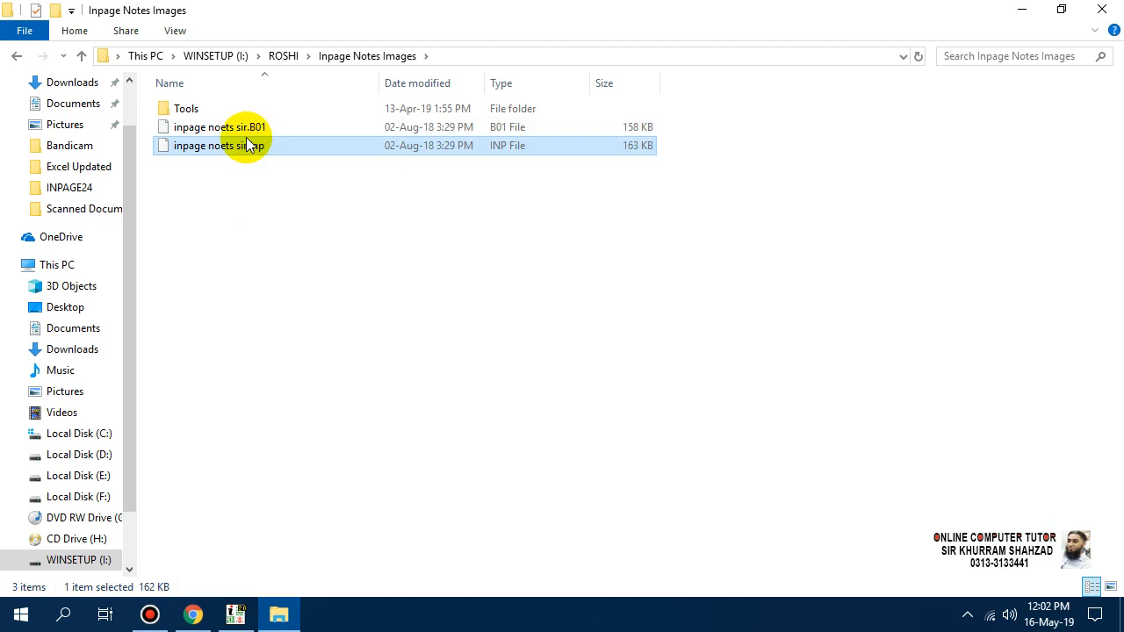
pyautogui.click(247, 132)
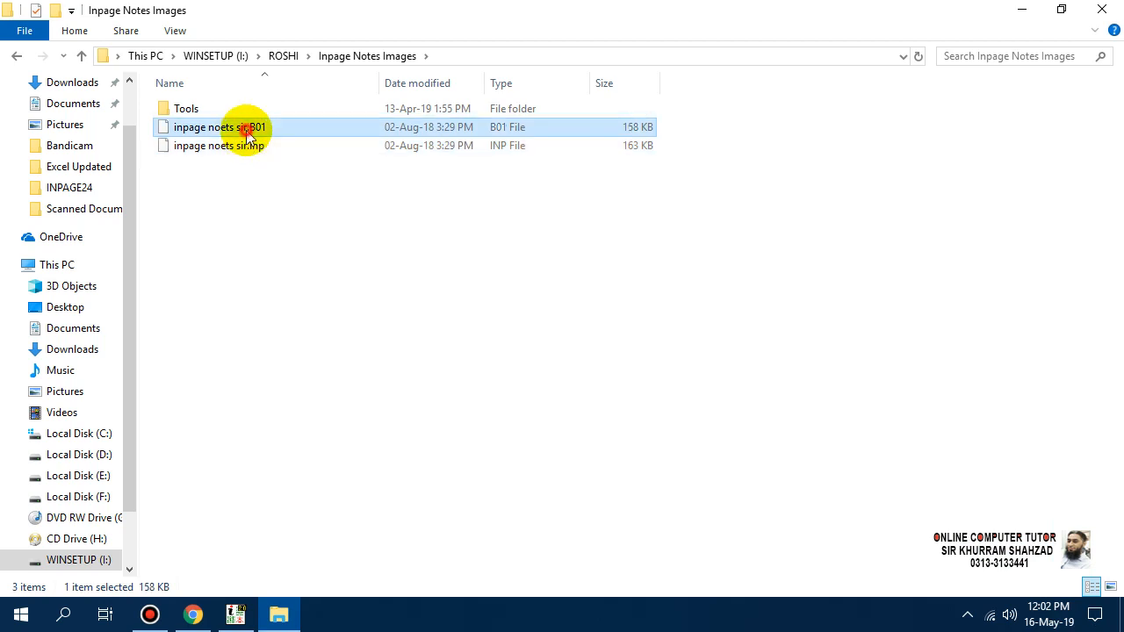
pyautogui.click(255, 176)
pyautogui.click(250, 151)
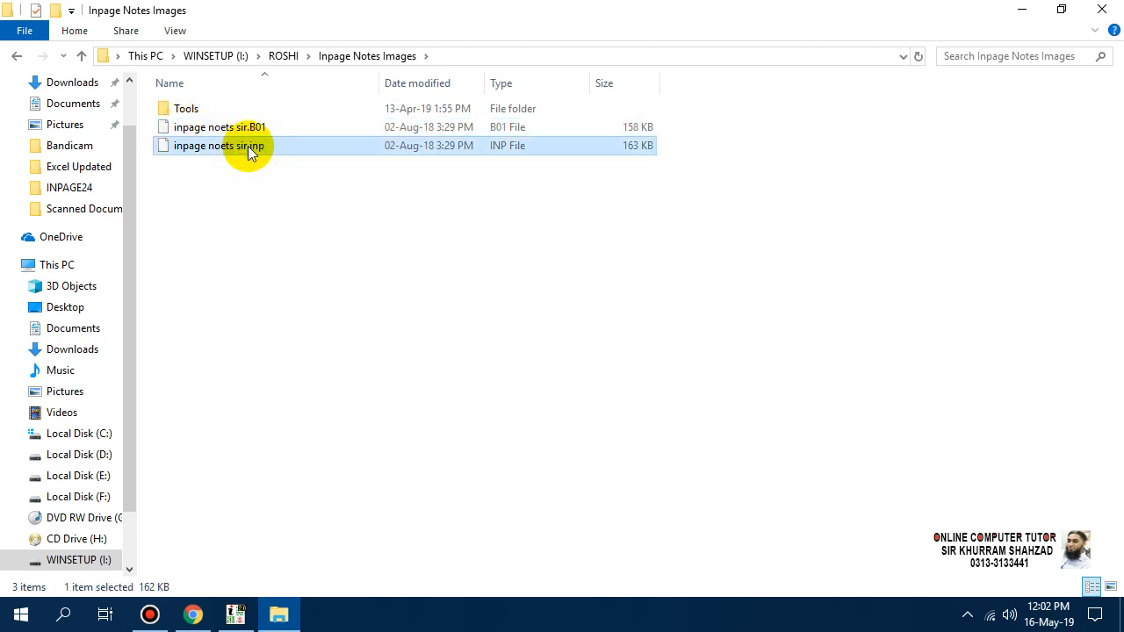
pyautogui.click(251, 131)
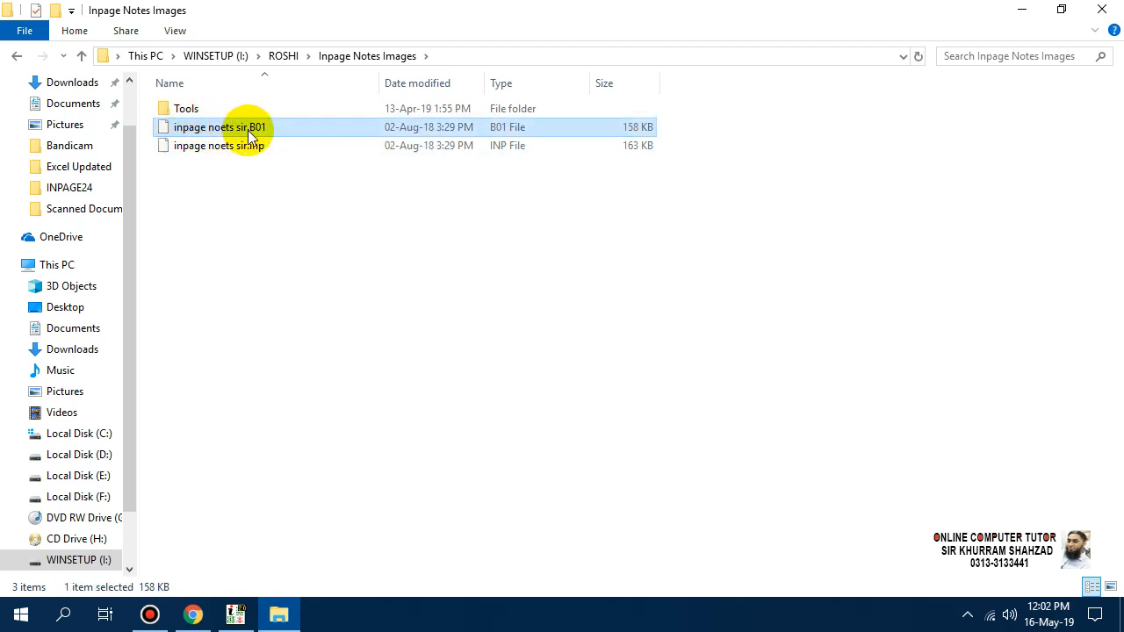
pyautogui.moveTo(239, 140)
pyautogui.mouseDown()
pyautogui.moveTo(301, 307)
pyautogui.moveTo(308, 396)
pyautogui.moveTo(216, 136)
pyautogui.moveTo(233, 130)
pyautogui.moveTo(257, 225)
pyautogui.moveTo(239, 168)
pyautogui.moveTo(251, 119)
pyautogui.moveTo(246, 128)
pyautogui.mouseUp()
pyautogui.click(235, 614)
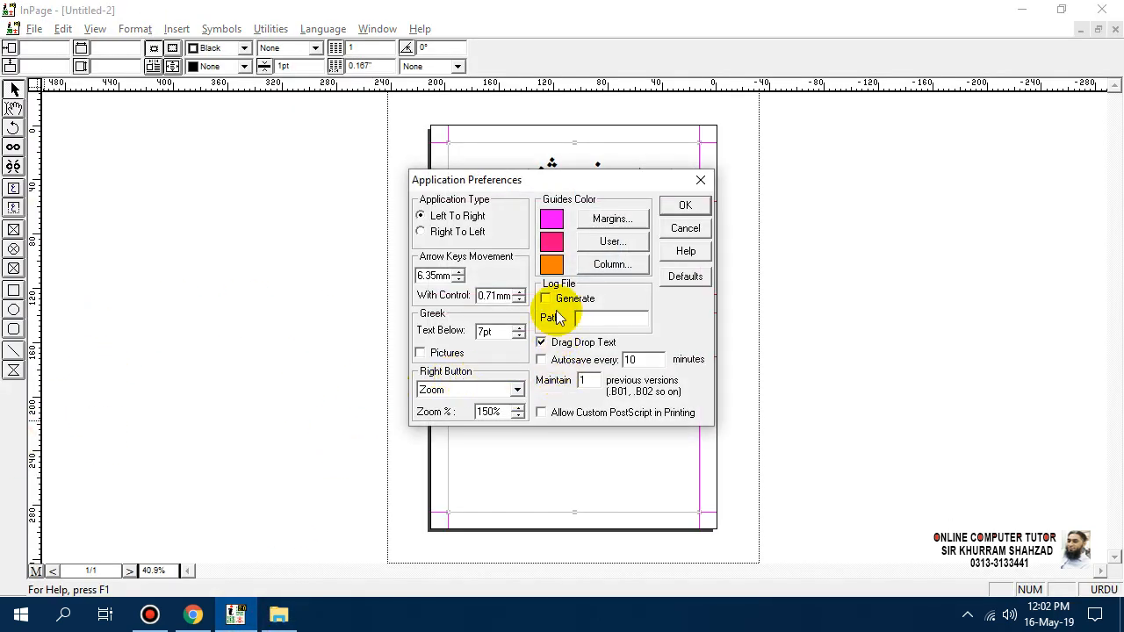
# Step: Tick Log File Generate in Application Preferences, then return to the Inpage Notes Images folder
pyautogui.click(553, 304)
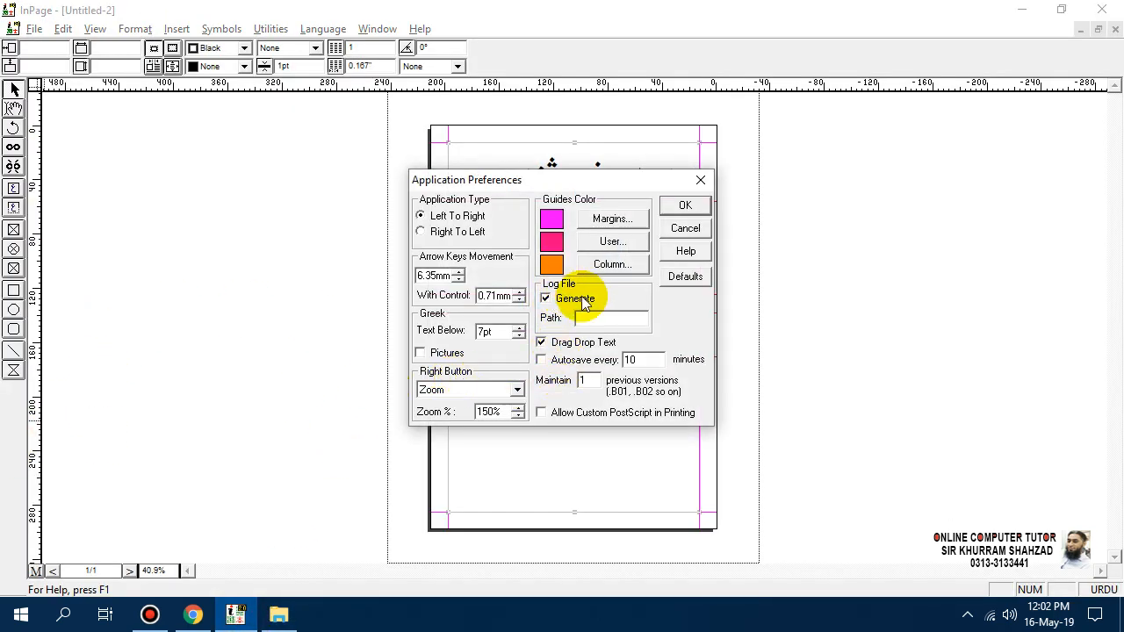
pyautogui.click(685, 207)
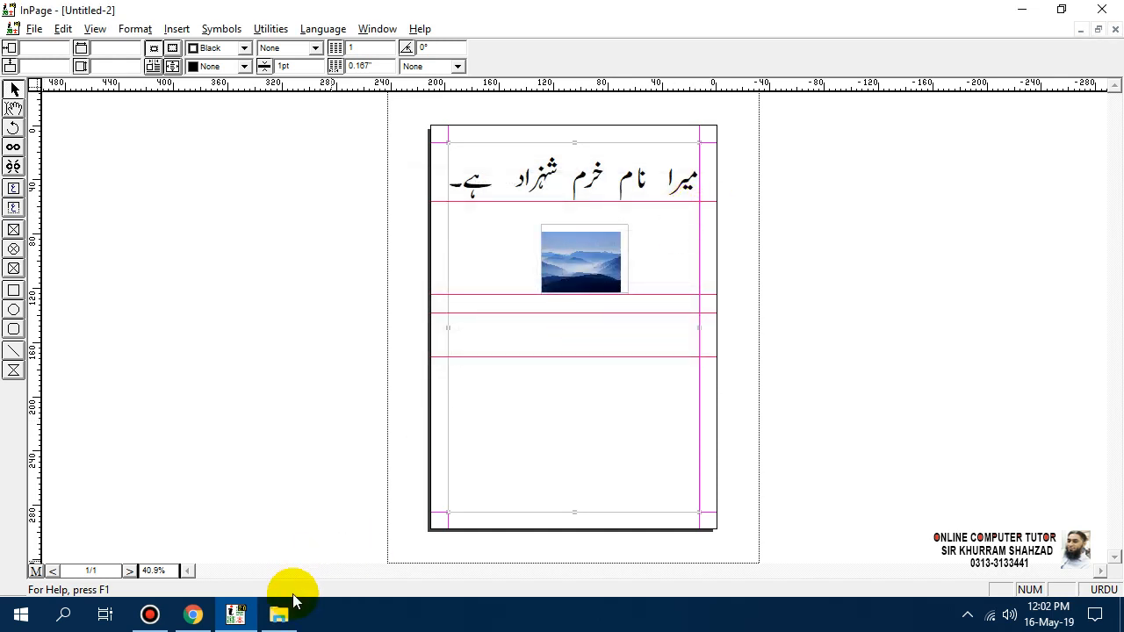
pyautogui.click(189, 614)
pyautogui.click(235, 615)
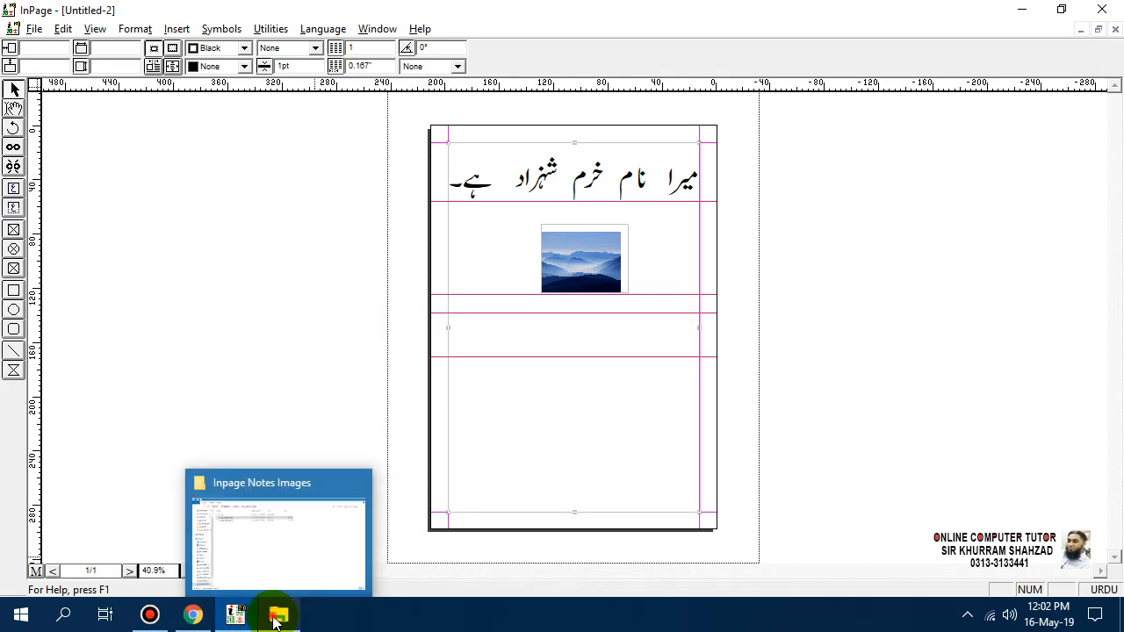
pyautogui.click(276, 618)
# Step: Alternate the selection between the .inp notes file and the .B01 backup
pyautogui.click(265, 149)
pyautogui.click(258, 130)
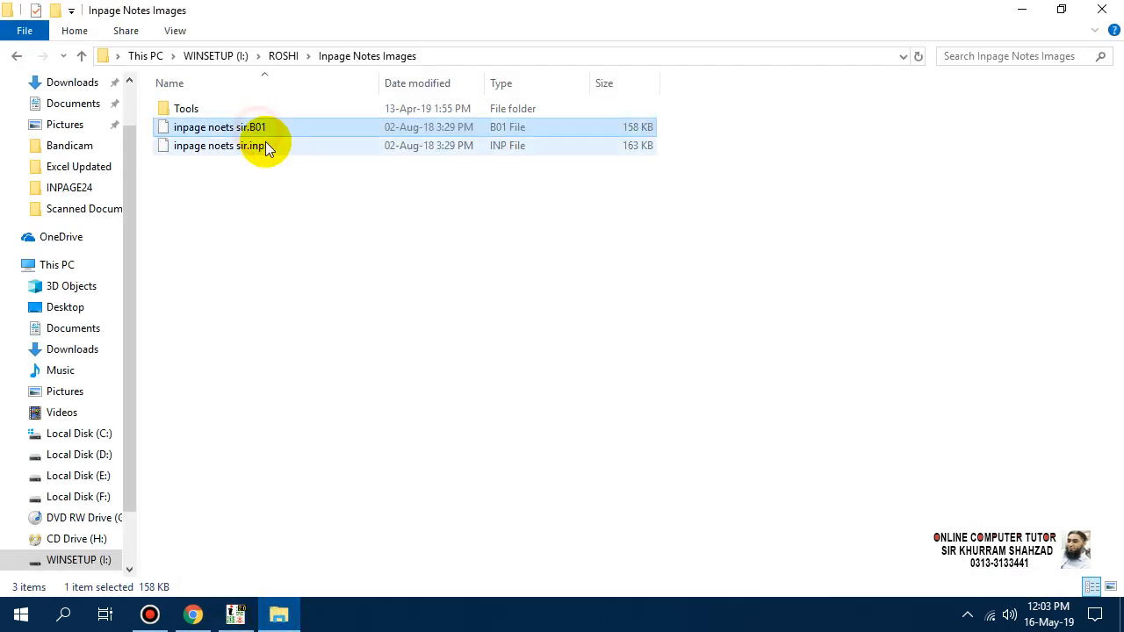
pyautogui.click(259, 144)
pyautogui.click(266, 128)
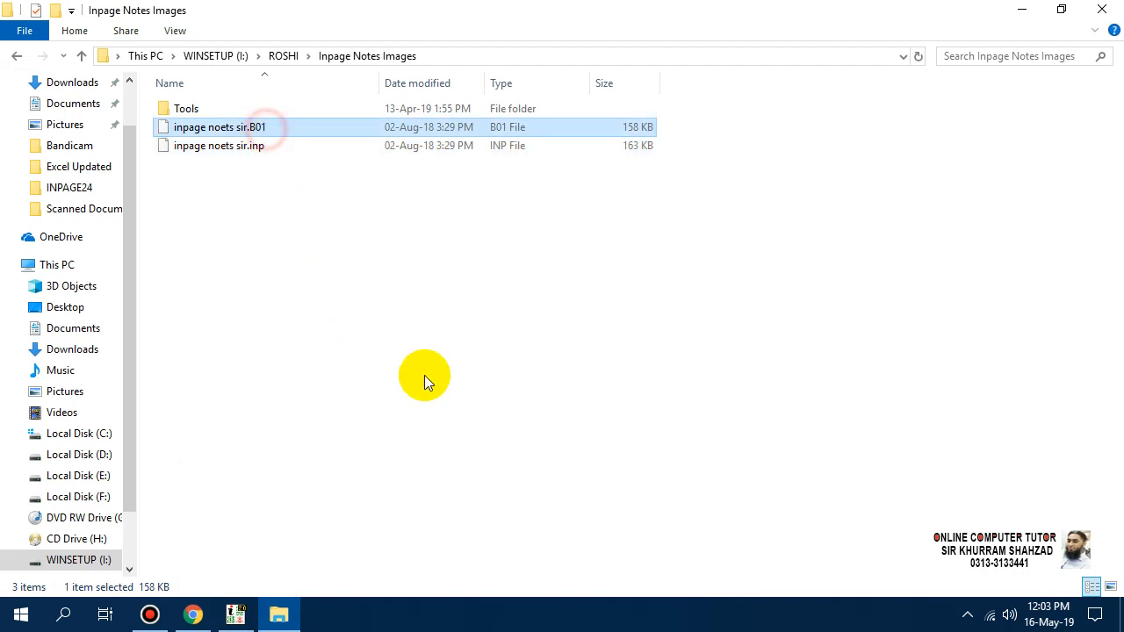
pyautogui.click(264, 151)
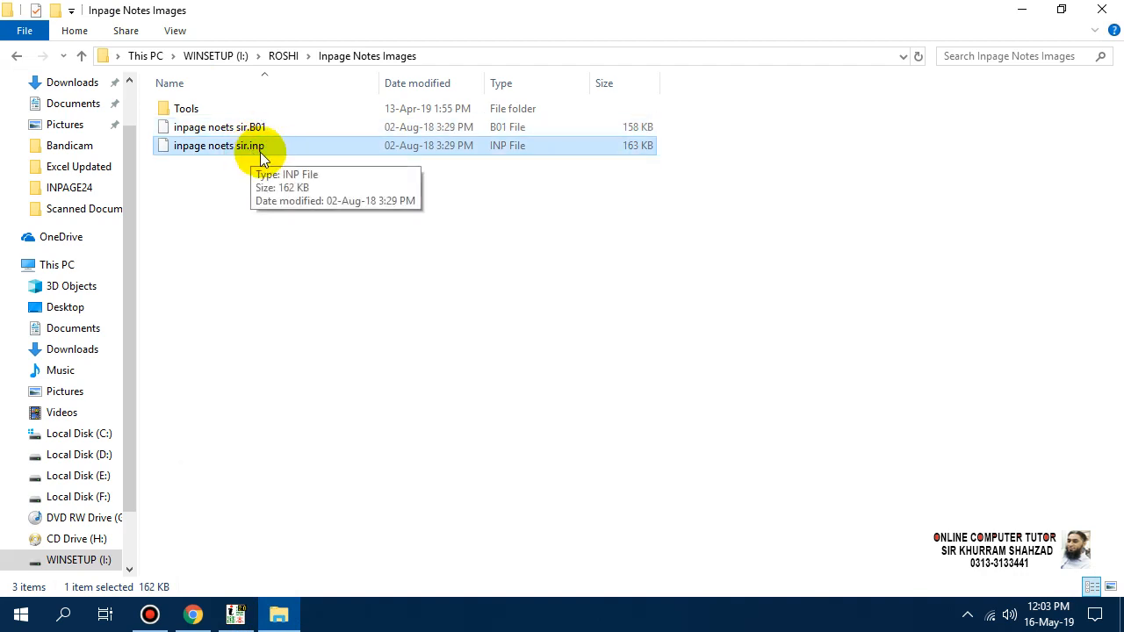
pyautogui.click(263, 131)
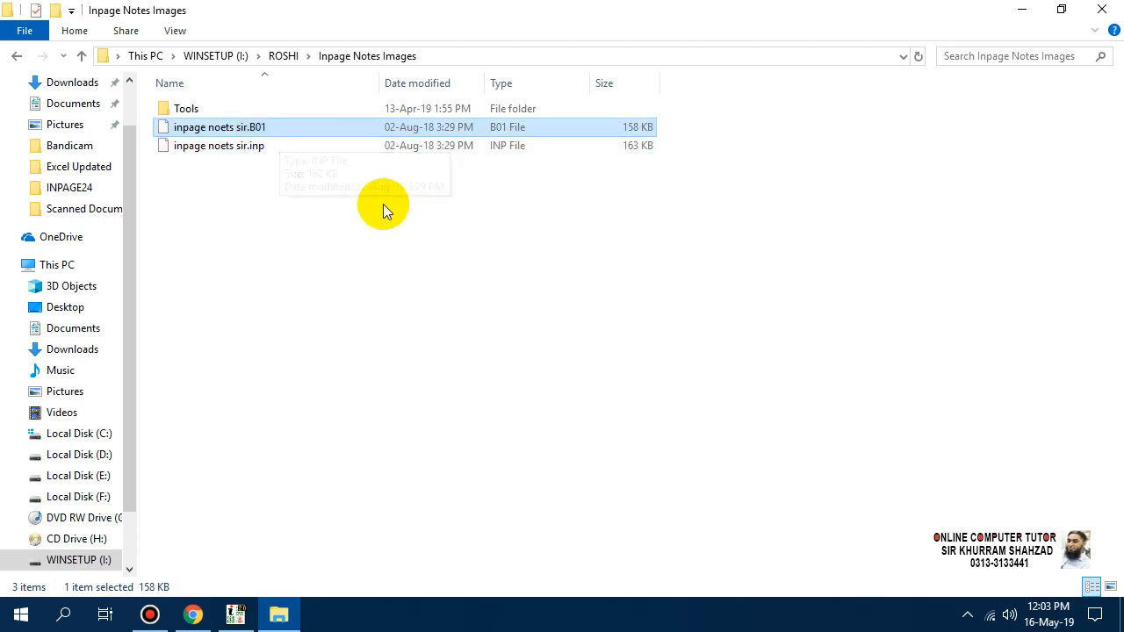
pyautogui.click(358, 191)
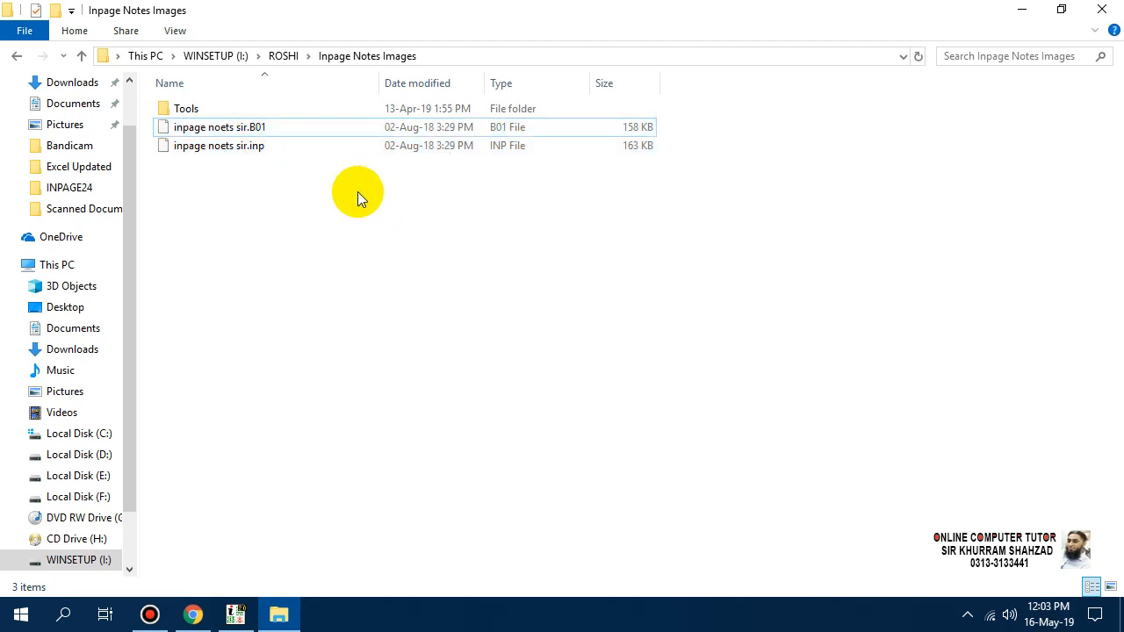
pyautogui.click(243, 145)
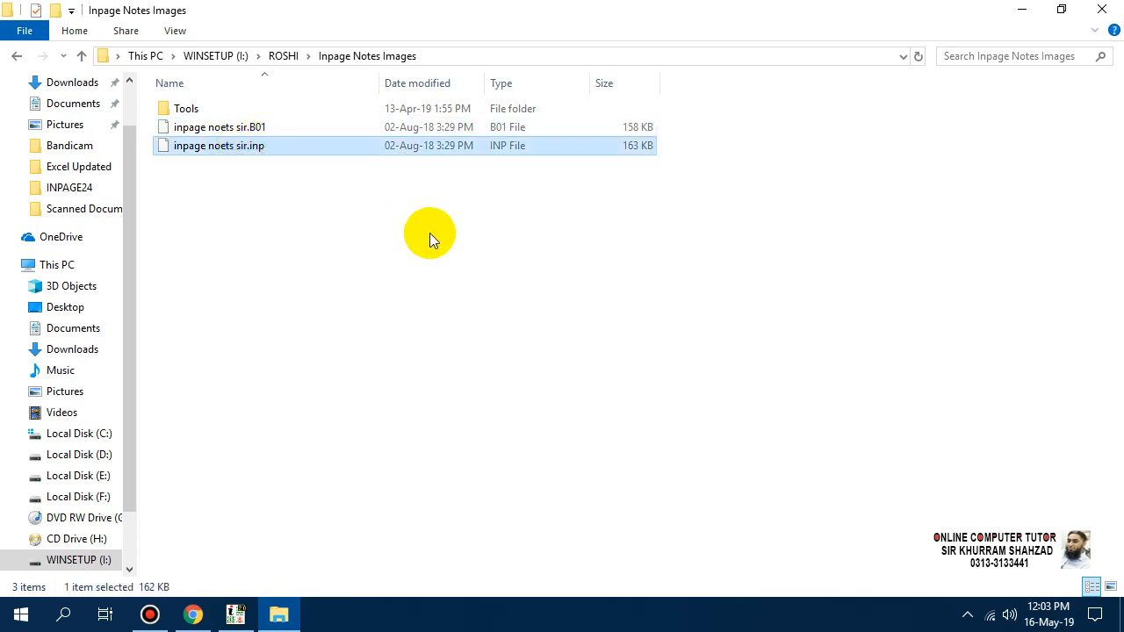
pyautogui.click(321, 201)
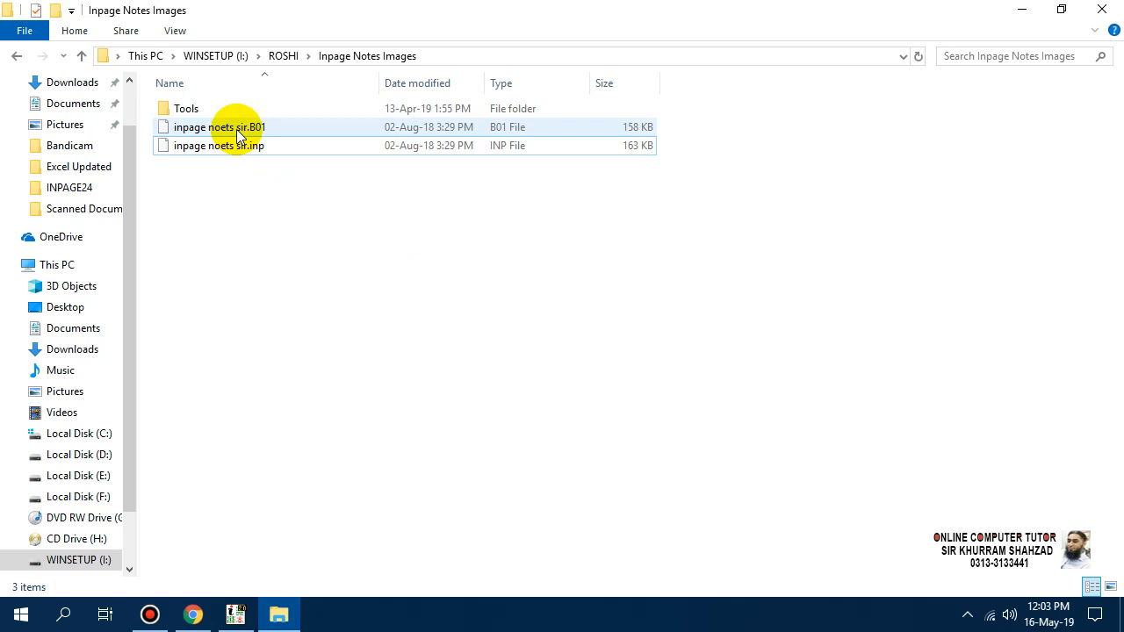
# Step: Drag inpage noets sir.B01 onto the InPage taskbar icon
pyautogui.moveTo(240, 137)
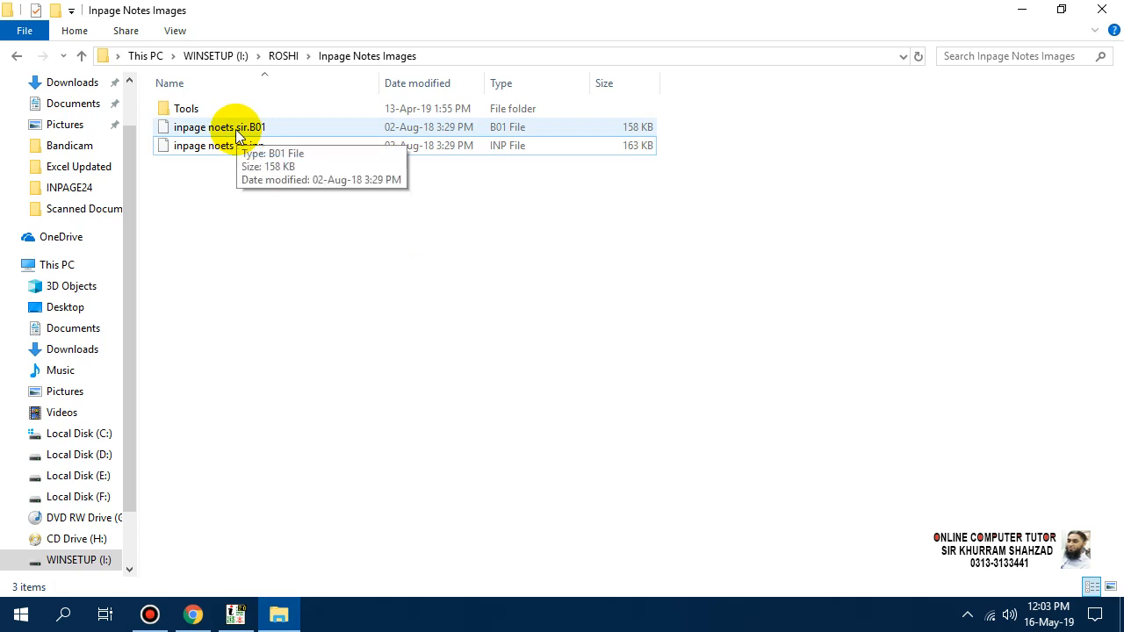
pyautogui.click(341, 236)
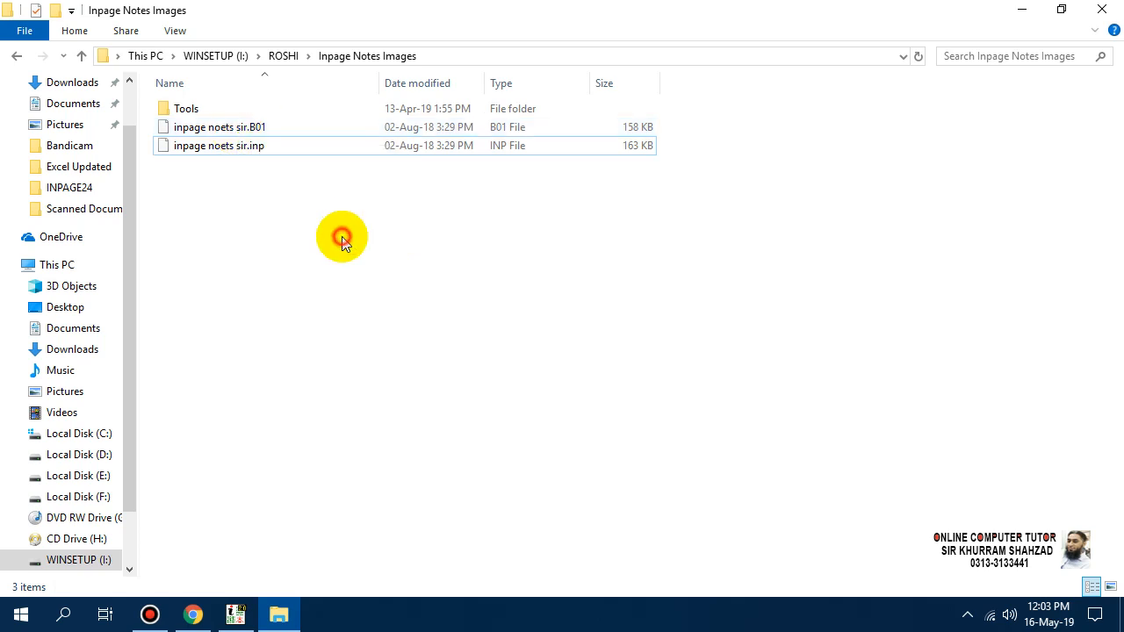
pyautogui.click(241, 129)
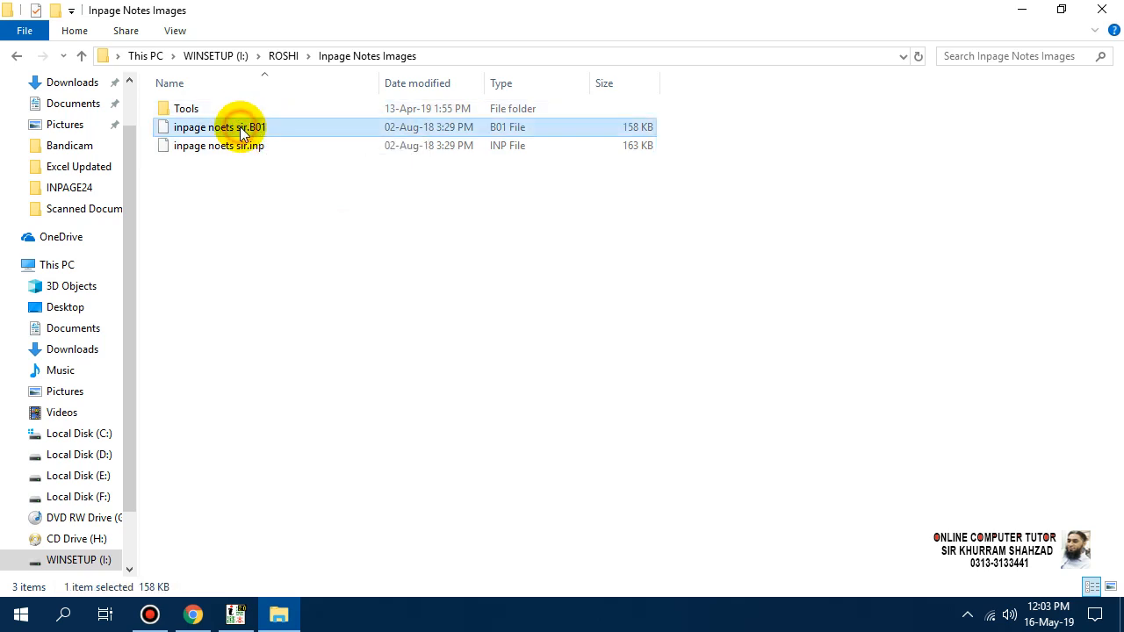
pyautogui.moveTo(241, 132); pyautogui.dragTo(451, 534)
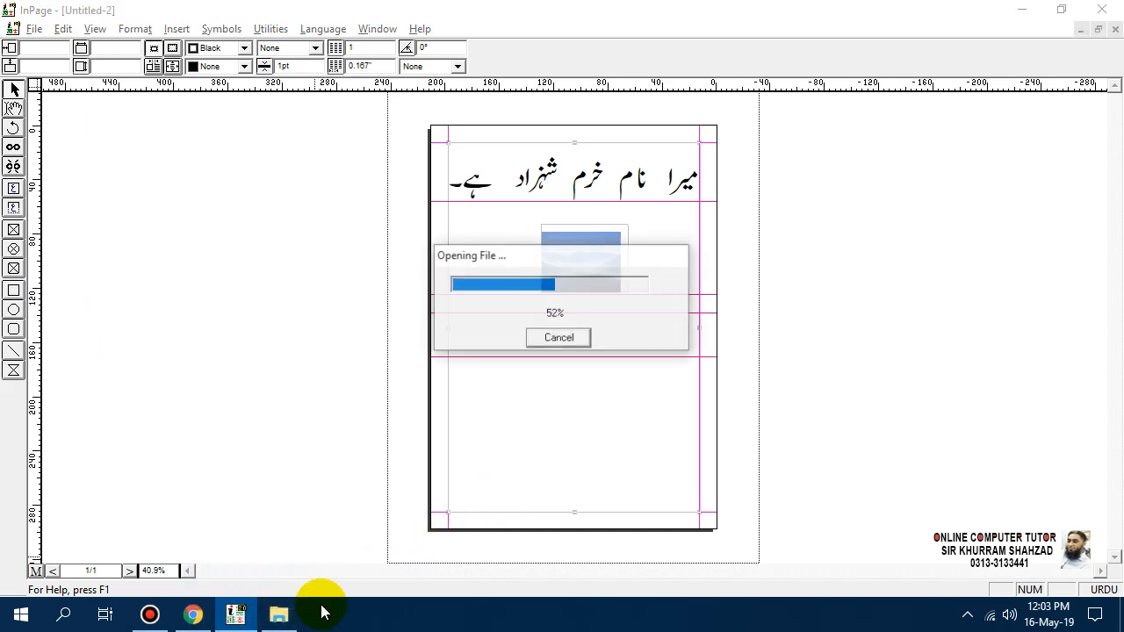
# Step: Close the B01 document and drop the B01 backup into InPage again
pyautogui.click(1116, 31)
pyautogui.click(237, 613)
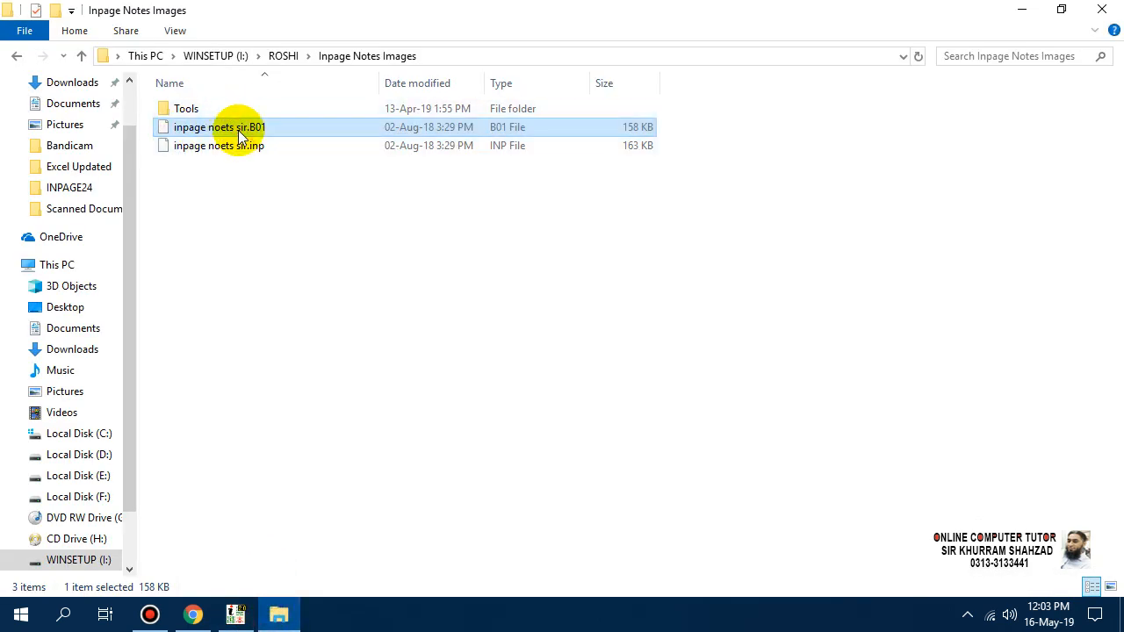
pyautogui.moveTo(239, 136); pyautogui.dragTo(480, 408)
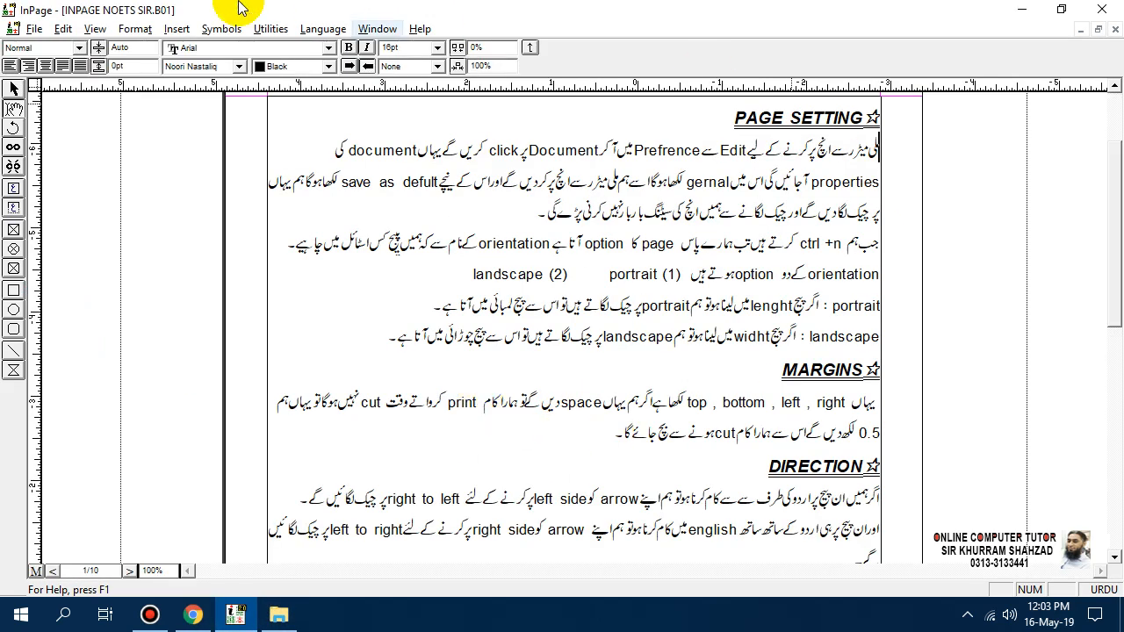
# Step: Cancel a Save As on the B01 notes and close the document
pyautogui.click(33, 28)
pyautogui.click(82, 135)
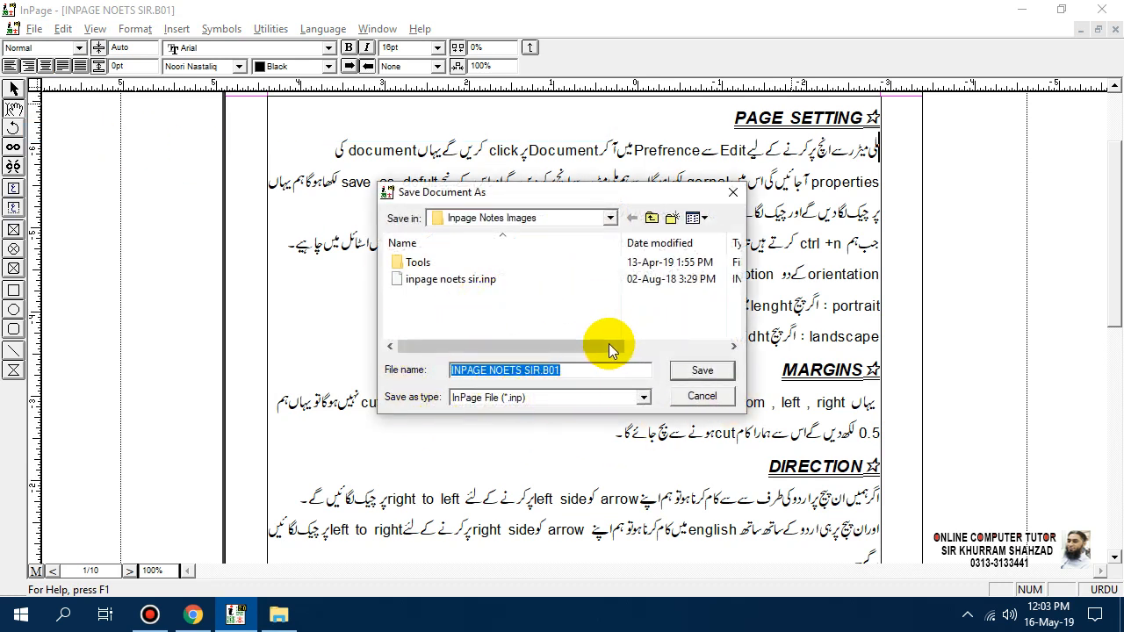
pyautogui.click(702, 396)
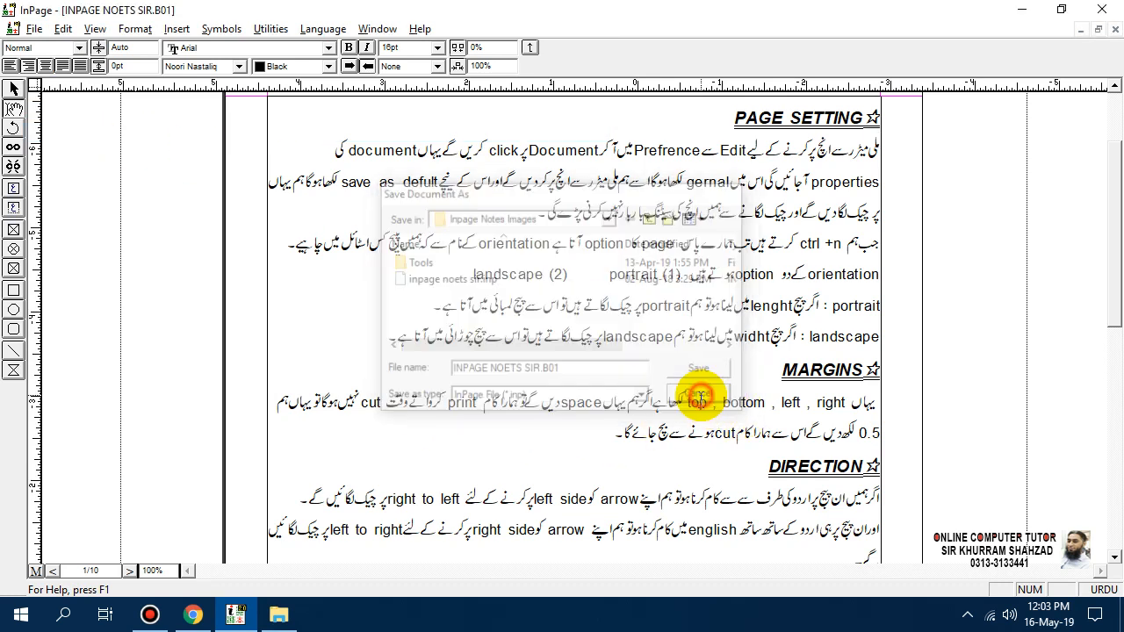
pyautogui.click(1115, 31)
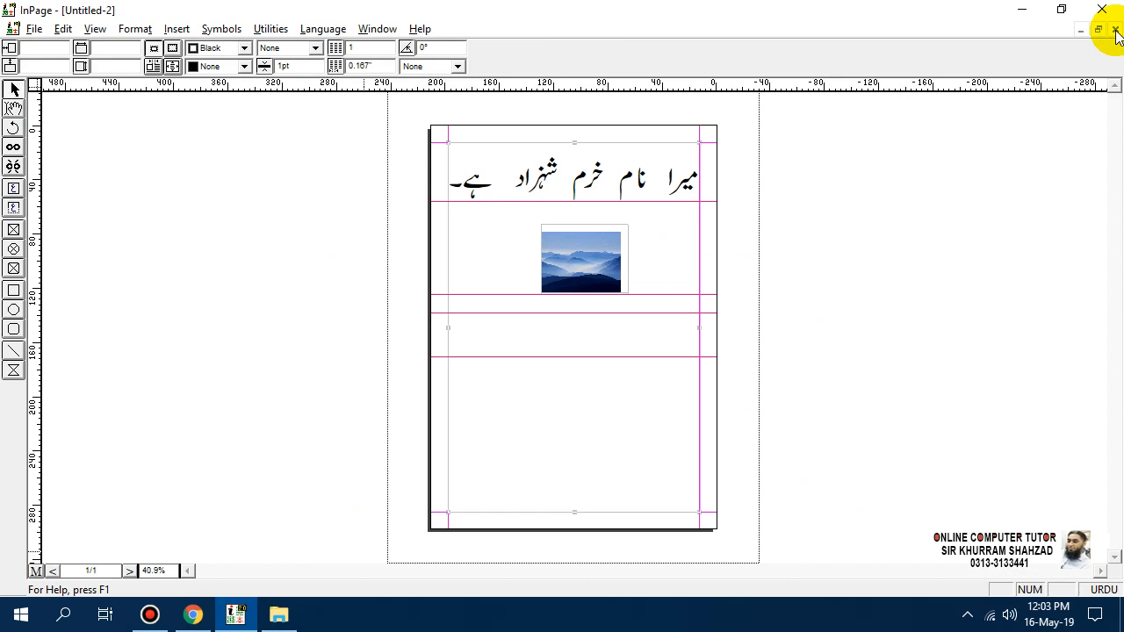
# Step: Untick Drag Drop Text and change the Autosave interval from 10 to 1 minute, leaving Autosave unticked
pyautogui.click(16, 476)
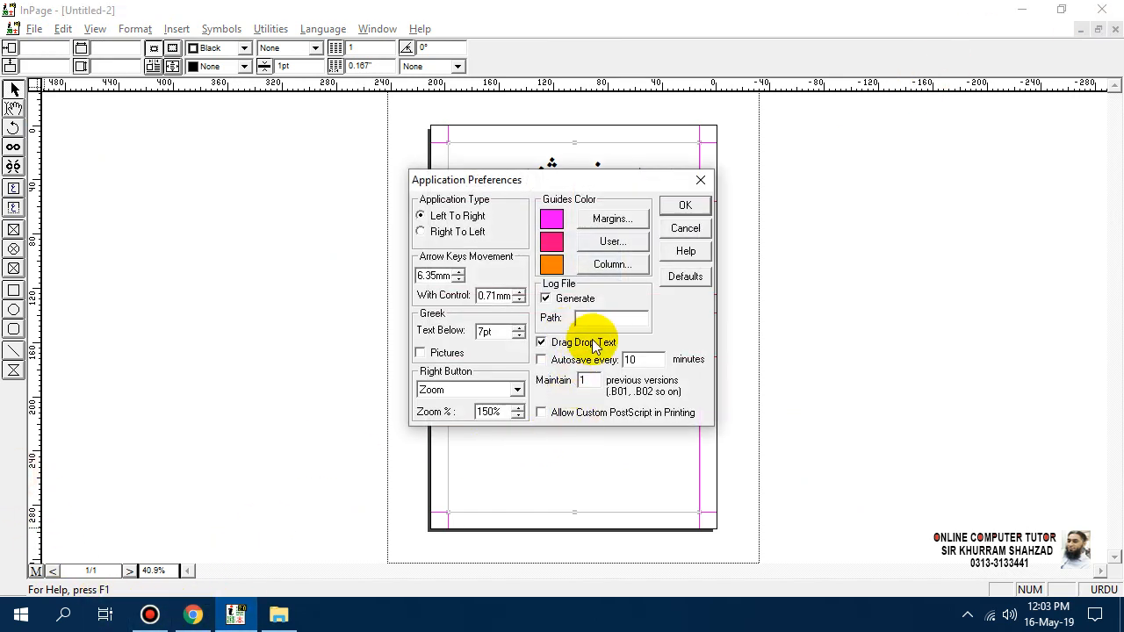
pyautogui.click(597, 337)
pyautogui.click(609, 363)
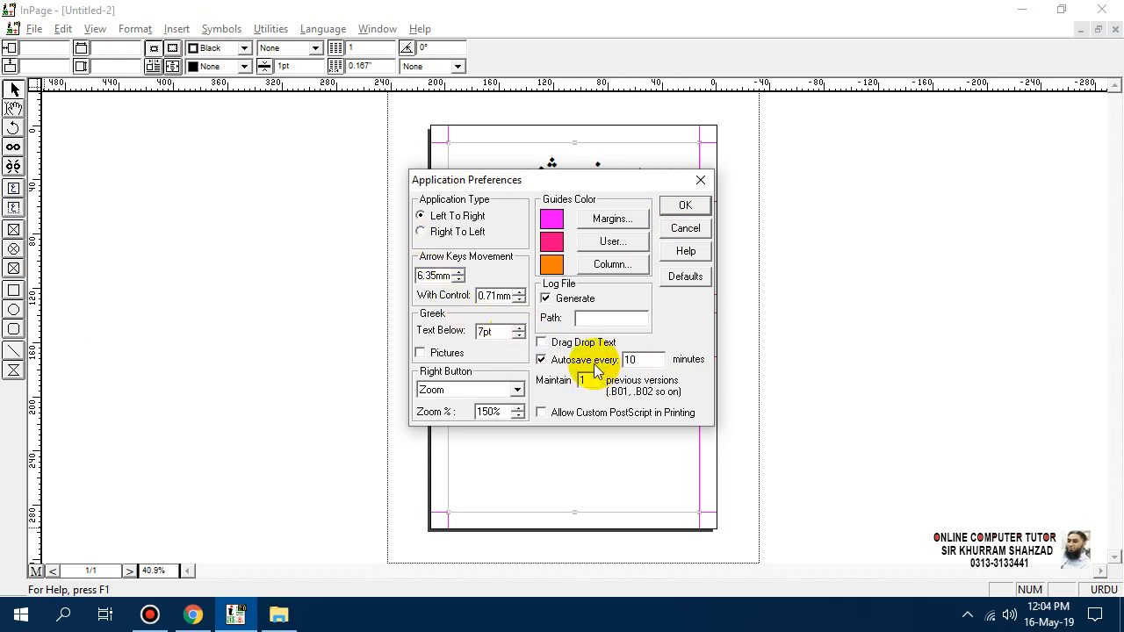
pyautogui.doubleClick(633, 360)
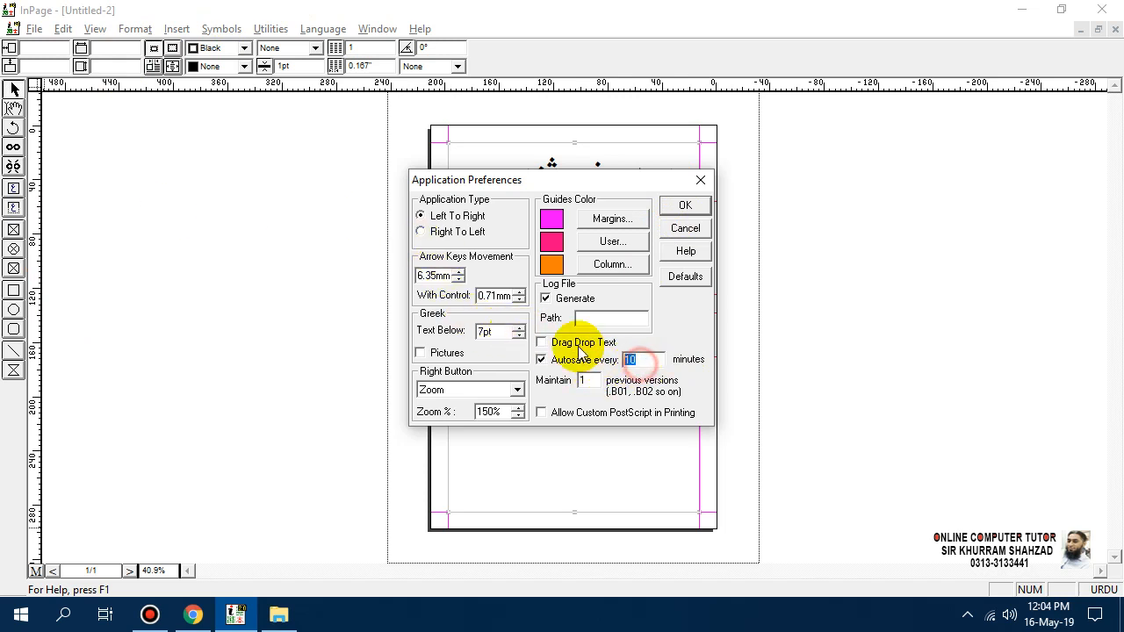
pyautogui.write('1')
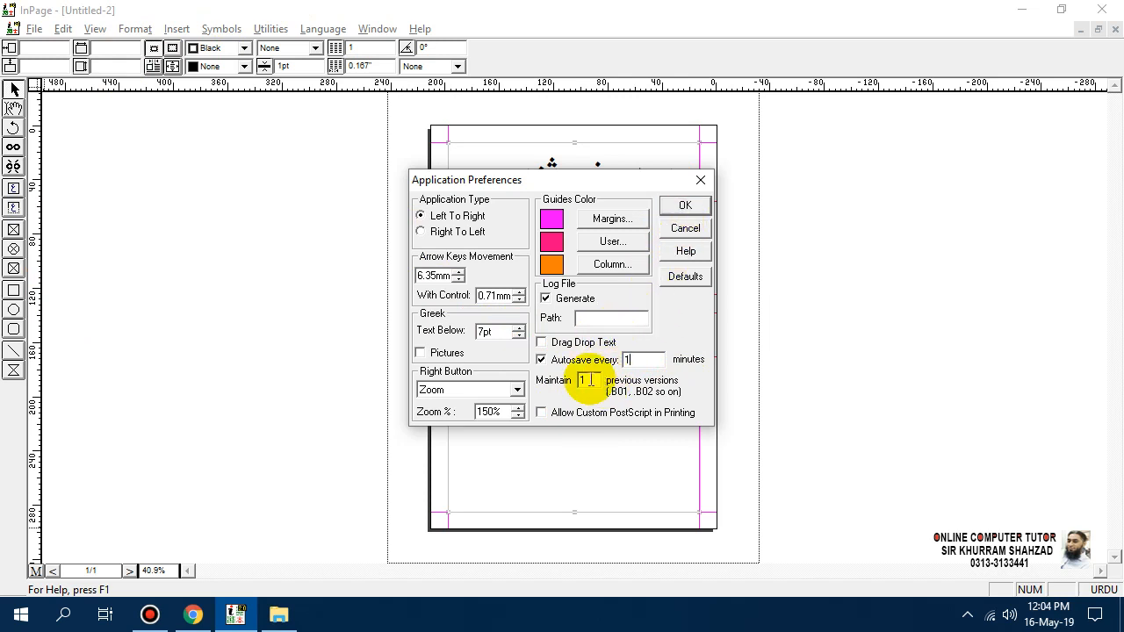
pyautogui.click(542, 360)
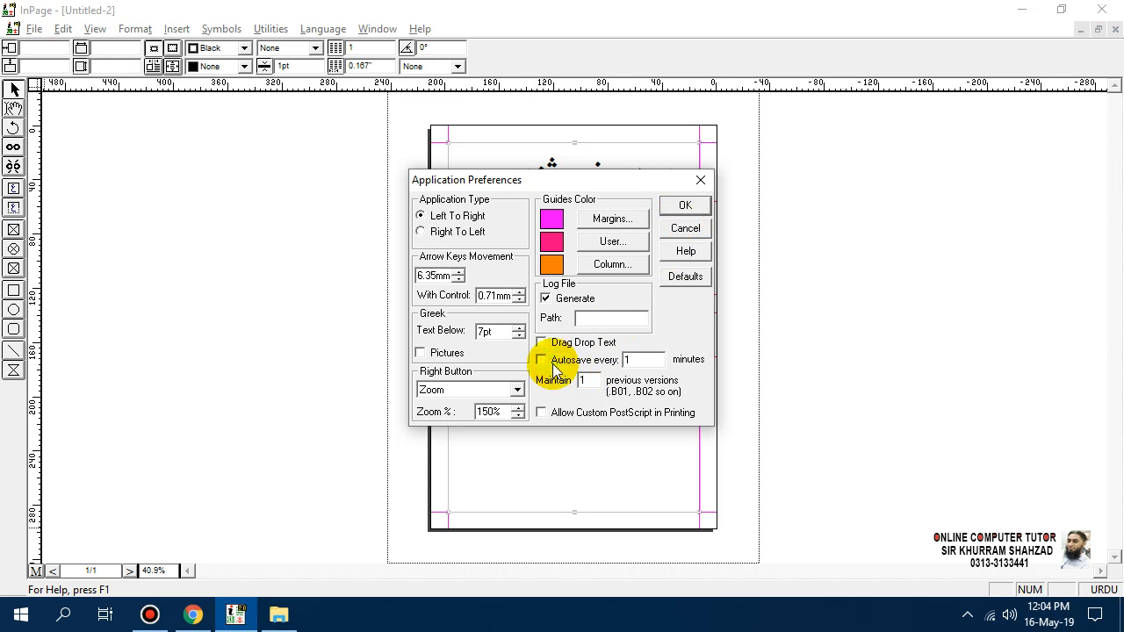